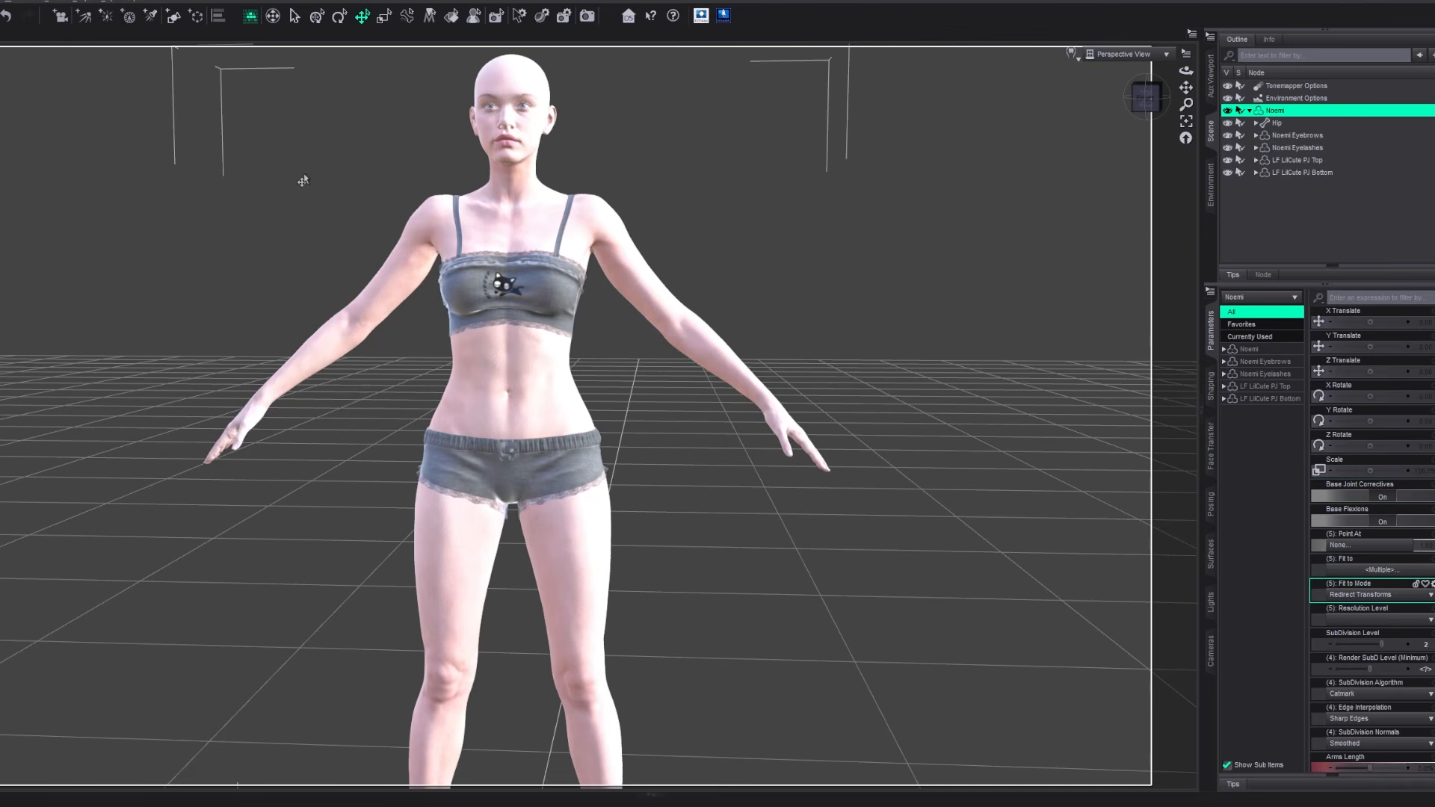
{"action": "scroll", "coordinate": [576, 349], "scroll_direction": "up", "scroll_amount": 3}
{"action": "scroll", "coordinate": [576, 349], "scroll_direction": "down", "scroll_amount": 5}
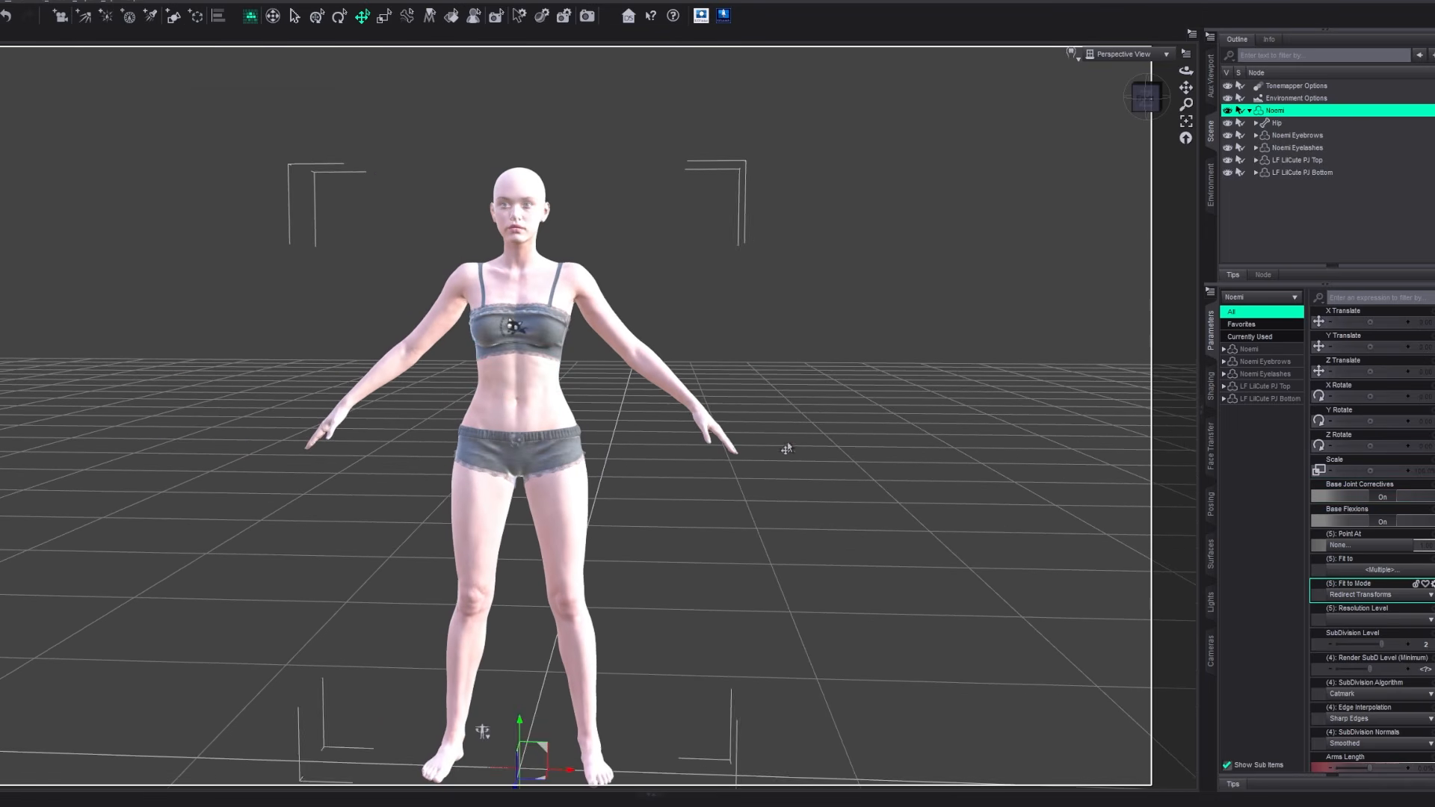
{"action": "left_click", "coordinate": [1024, 337]}
{"action": "middle_click_drag", "start_coordinate": [653, 319], "coordinate": [784, 336]}
{"action": "mouse_move", "coordinate": [1186, 70]}
{"action": "left_mouse_down"}
{"action": "mouse_move", "coordinate": [1270, 48]}
{"action": "mouse_move", "coordinate": [1160, 72]}
{"action": "left_mouse_up"}
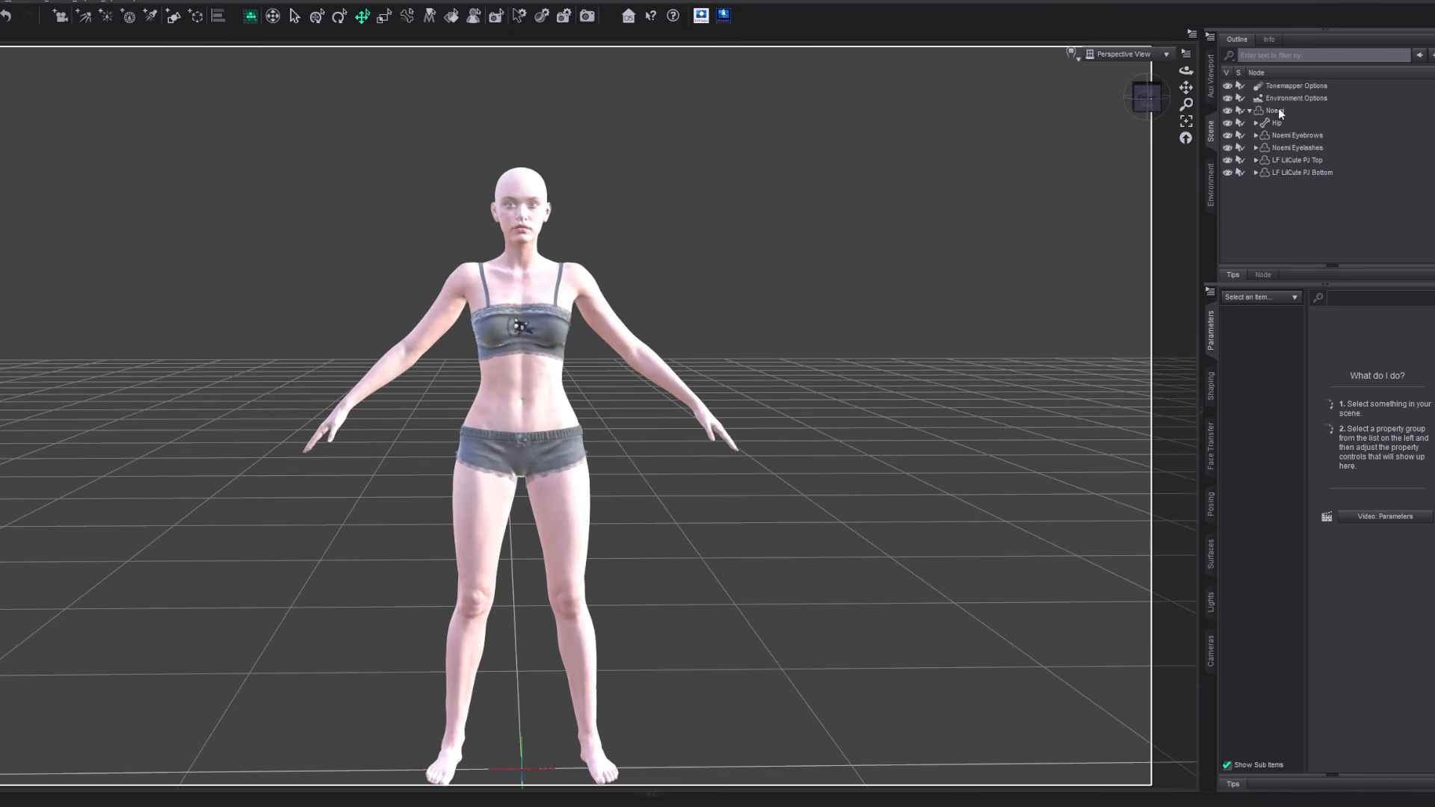
- Check the resolution and subdivision parameters of the Noemi figure, its eyebrows and its eyelashes
{"action": "left_click", "coordinate": [1299, 146]}
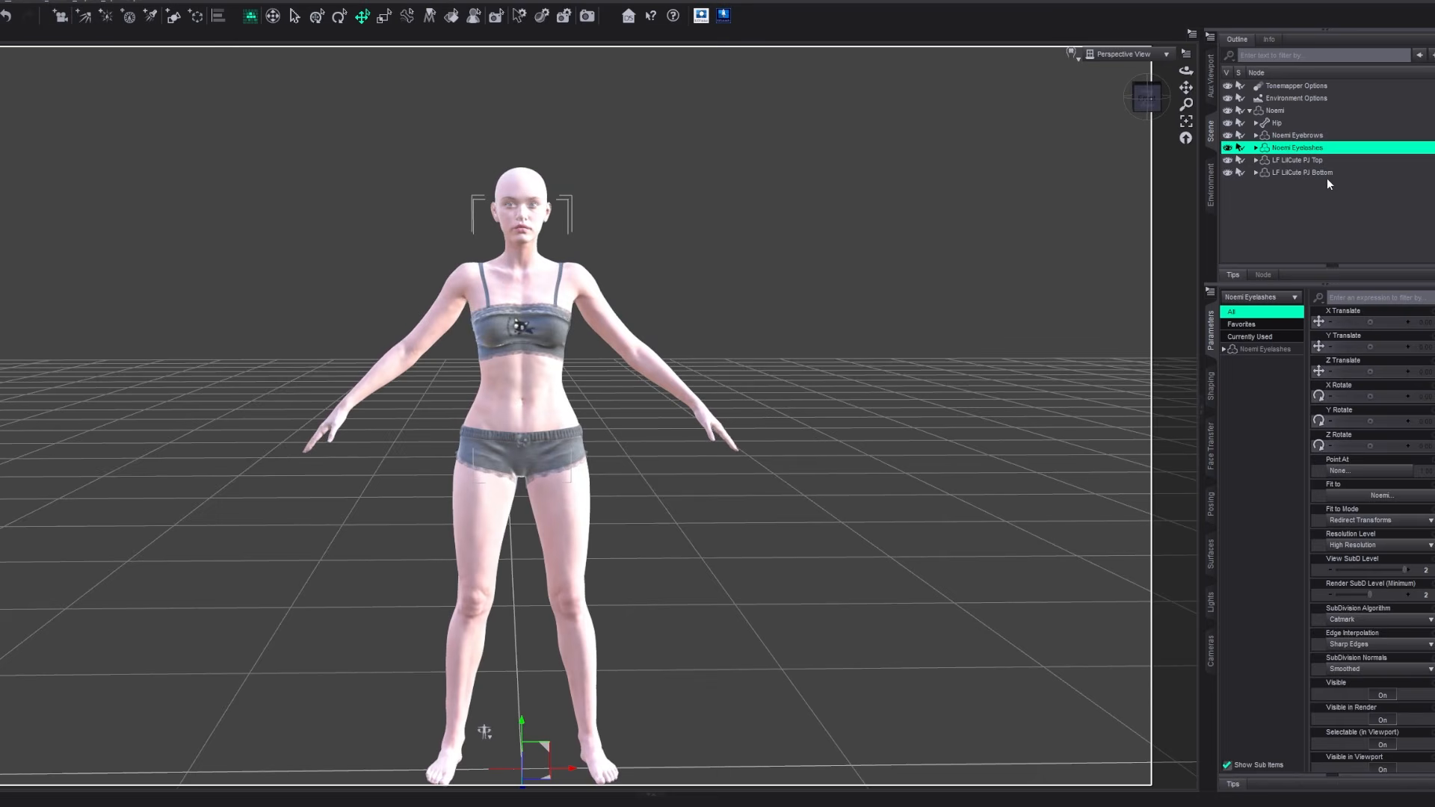
{"action": "left_click", "coordinate": [1272, 110]}
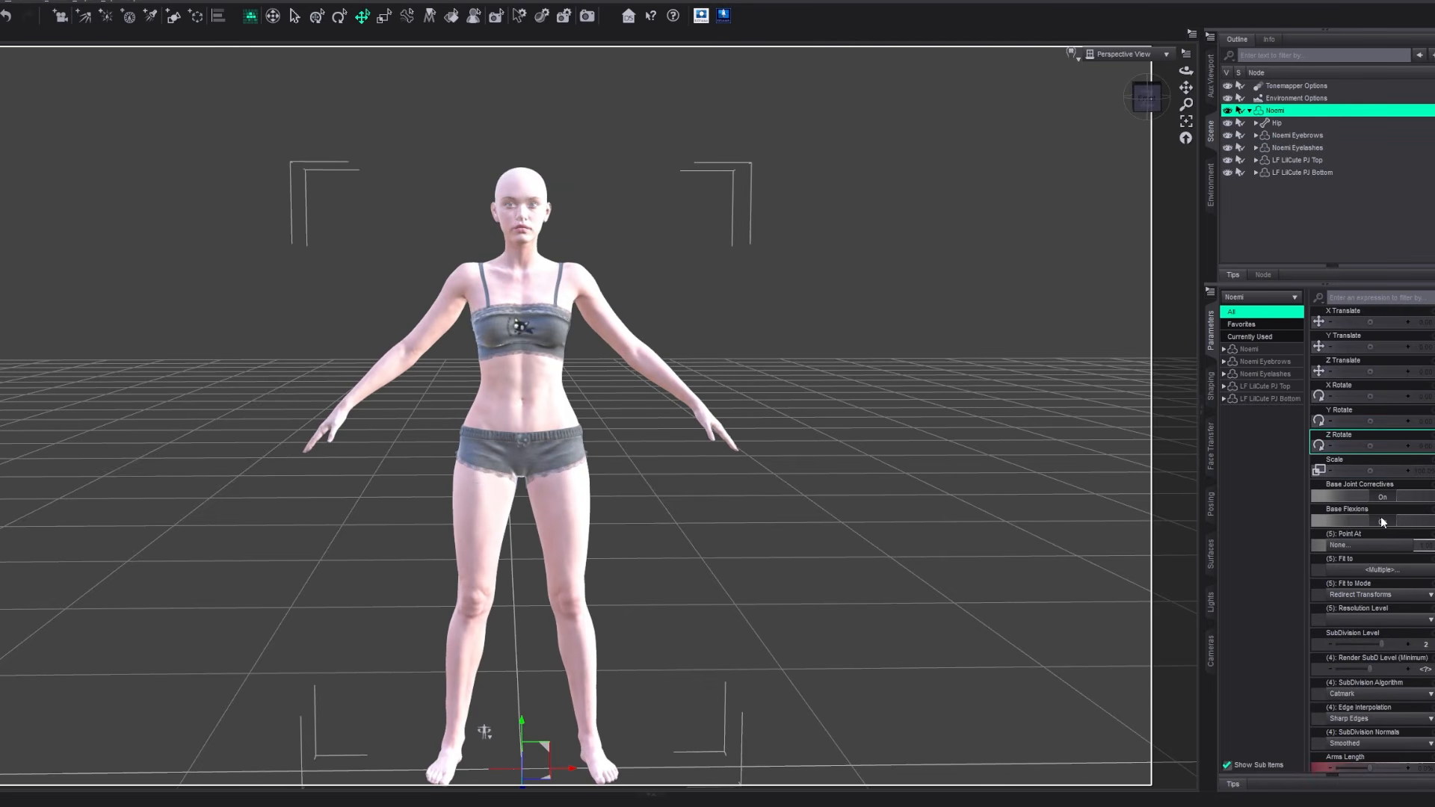
{"action": "scroll", "coordinate": [1382, 611], "scroll_direction": "down", "scroll_amount": 1}
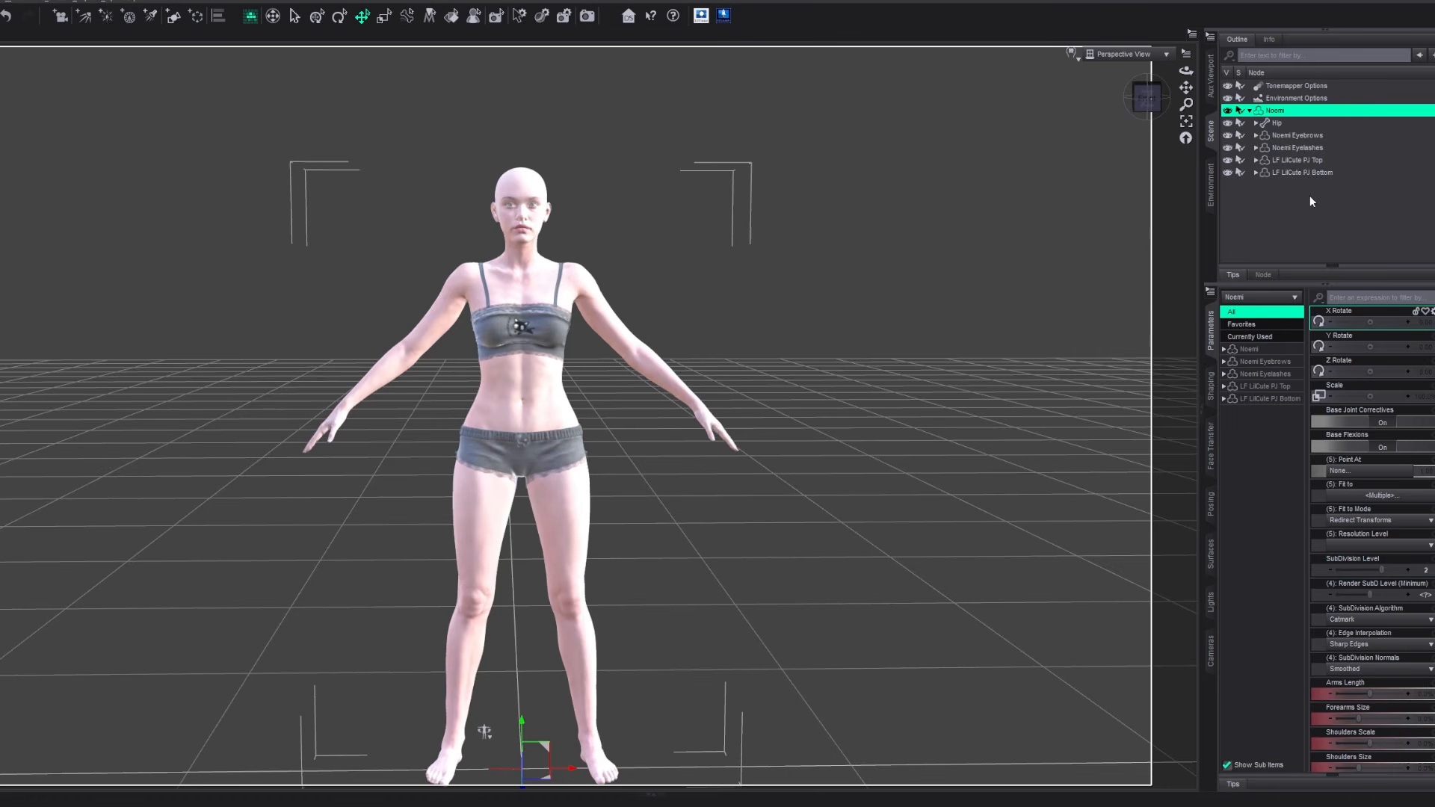
{"action": "left_click", "coordinate": [1294, 136]}
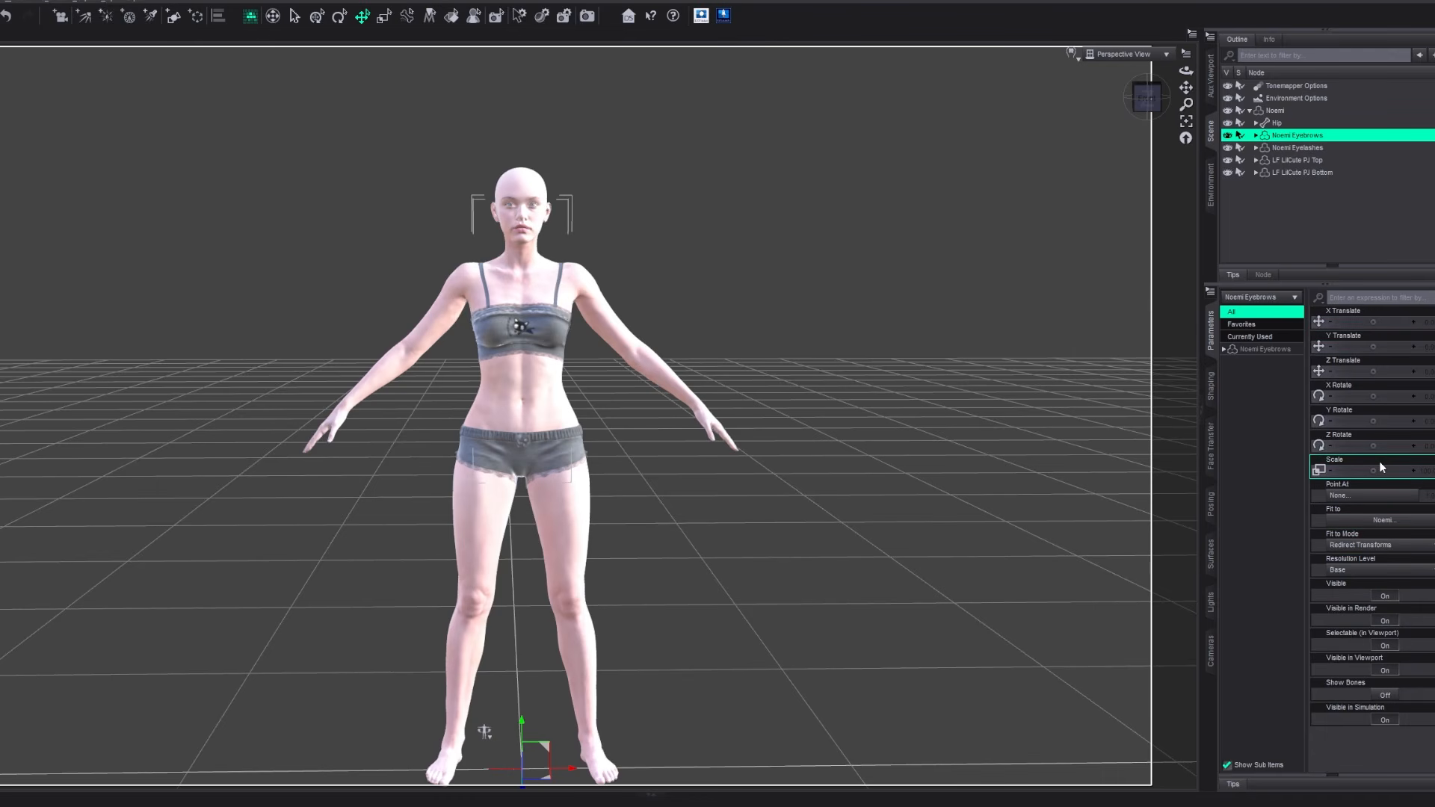
{"action": "left_click", "coordinate": [1298, 148]}
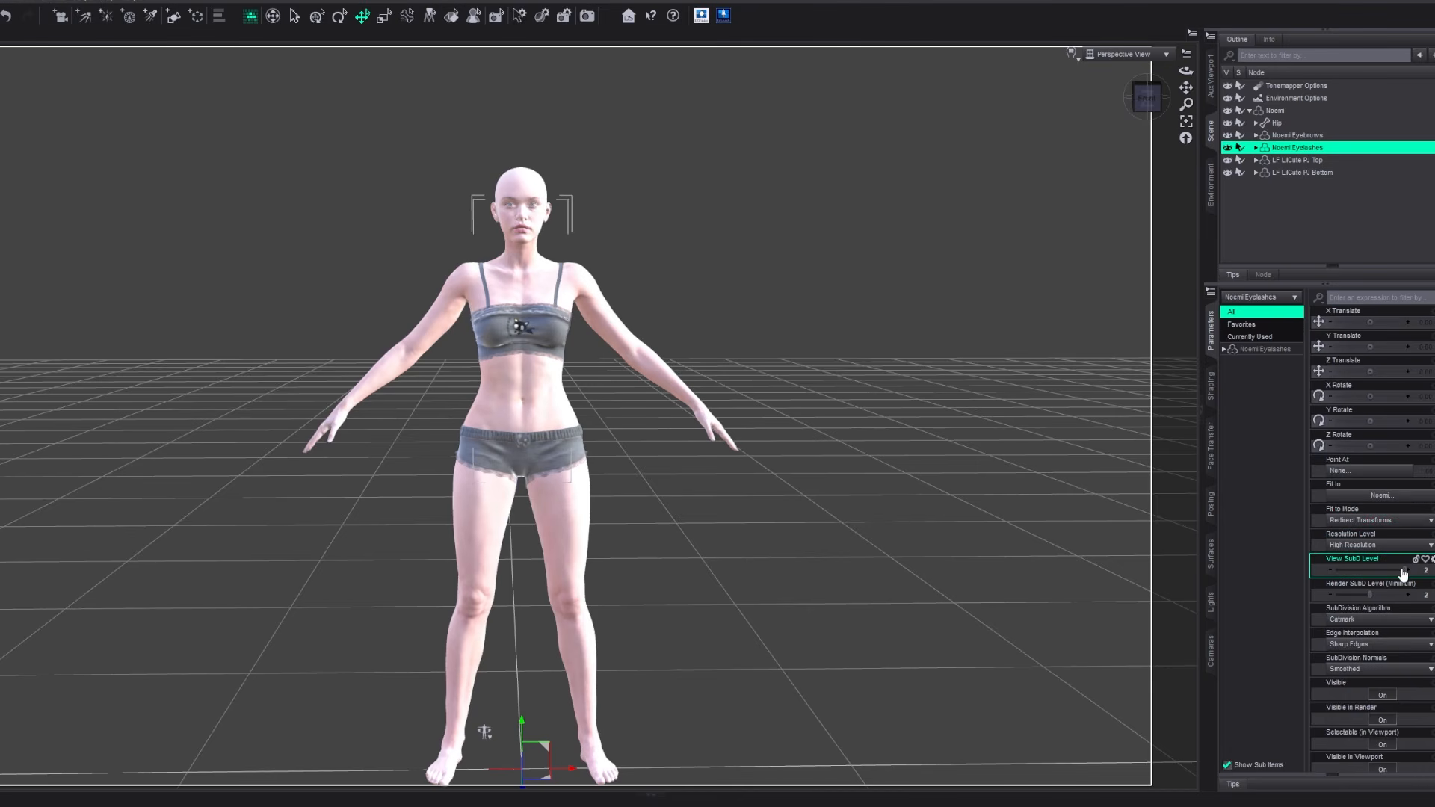
{"action": "left_click_drag", "start_coordinate": [1401, 567], "coordinate": [1402, 567]}
- Set the View SubD Level of both LF LilCute PJ Top and LF LilCute PJ Bottom to 2
{"action": "left_click", "coordinate": [1296, 159]}
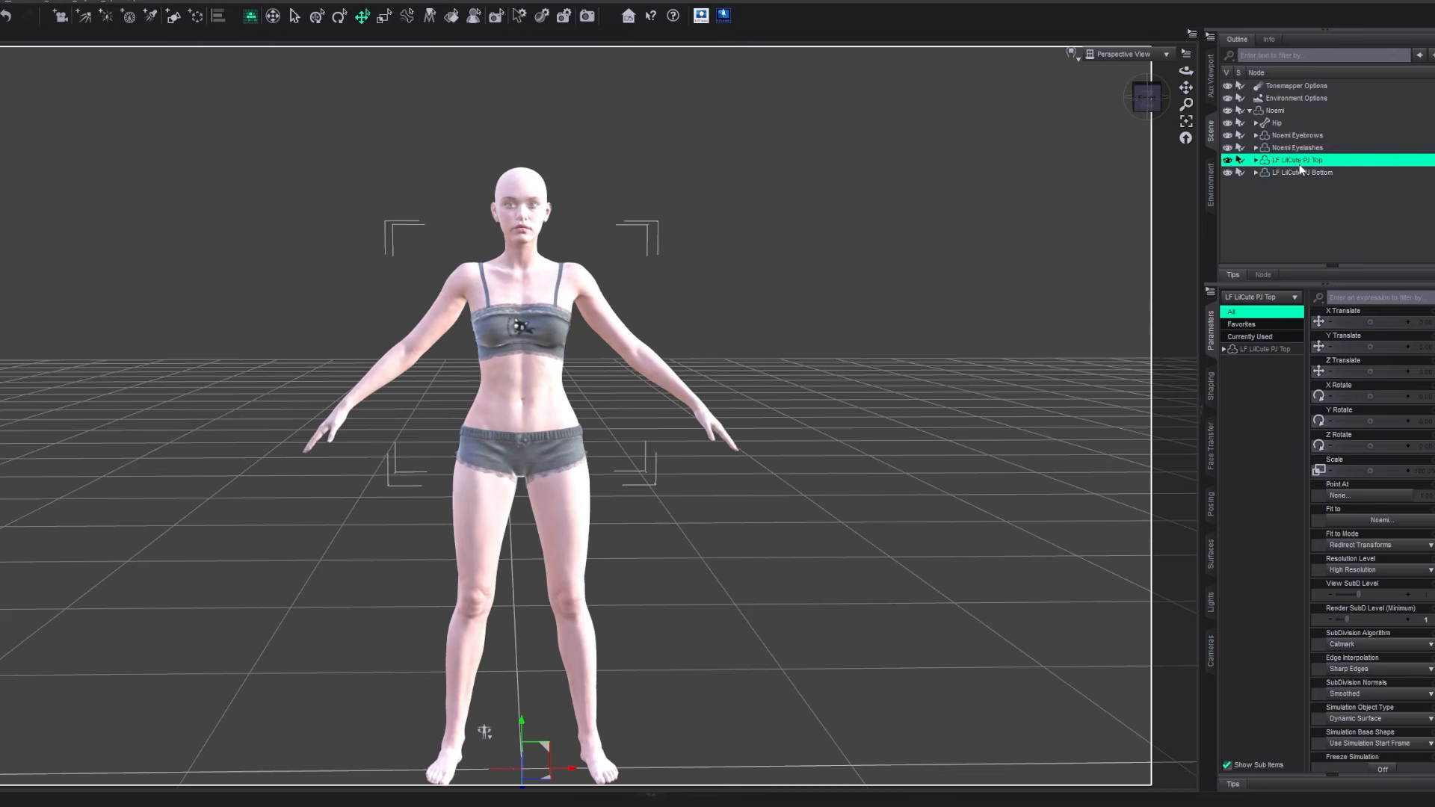
{"action": "left_click_drag", "start_coordinate": [1357, 591], "coordinate": [1382, 593]}
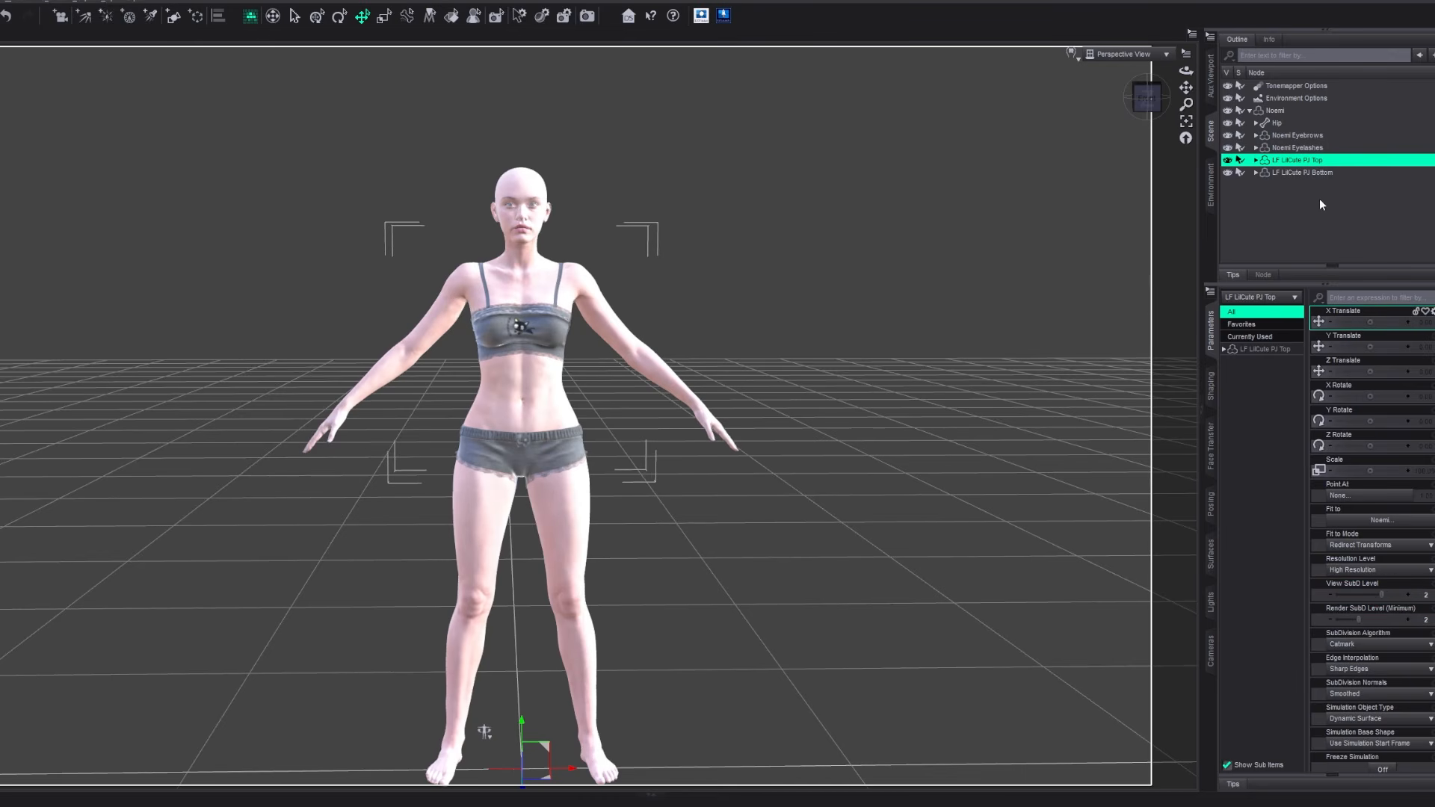
{"action": "left_click", "coordinate": [1298, 172]}
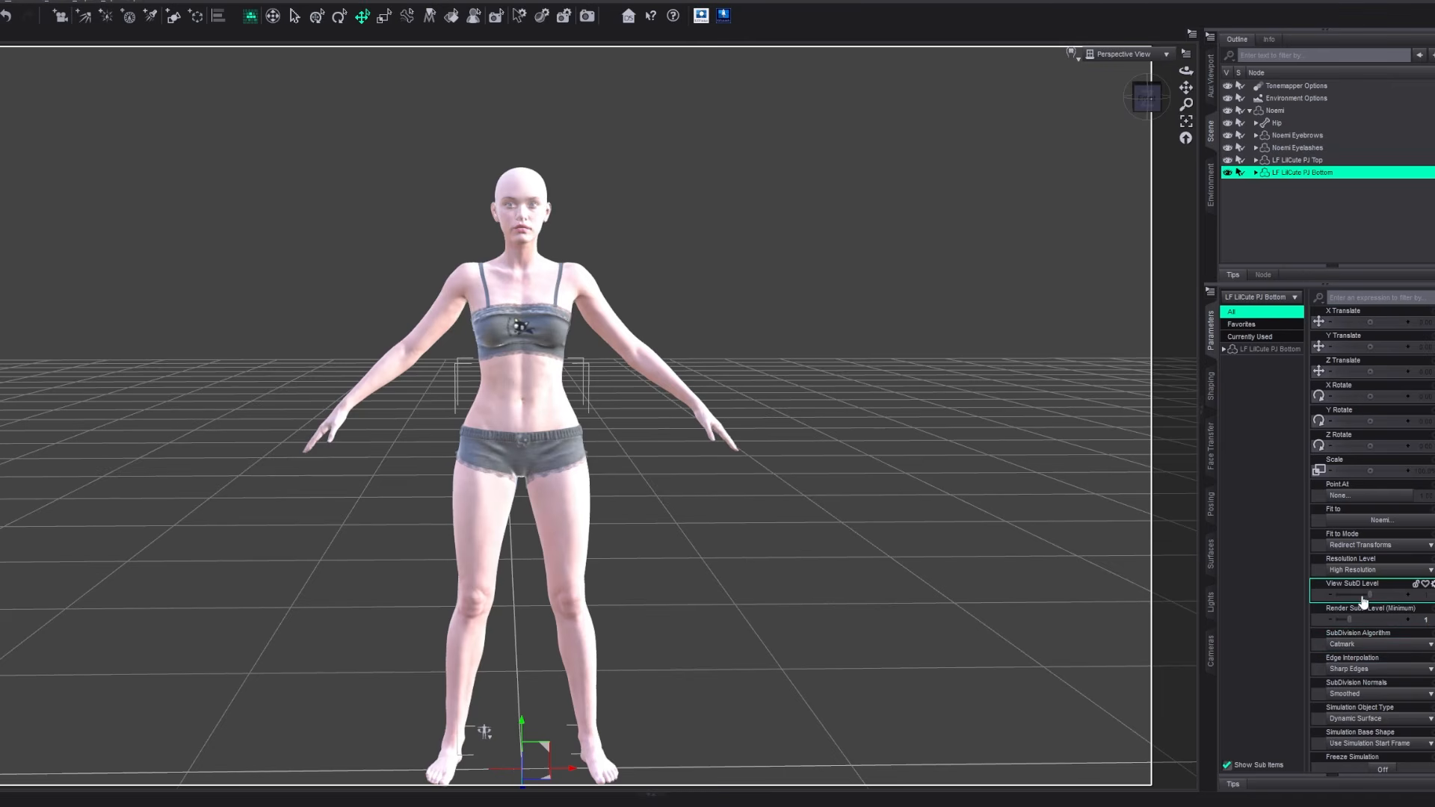
{"action": "left_click_drag", "start_coordinate": [1381, 595], "coordinate": [1415, 595]}
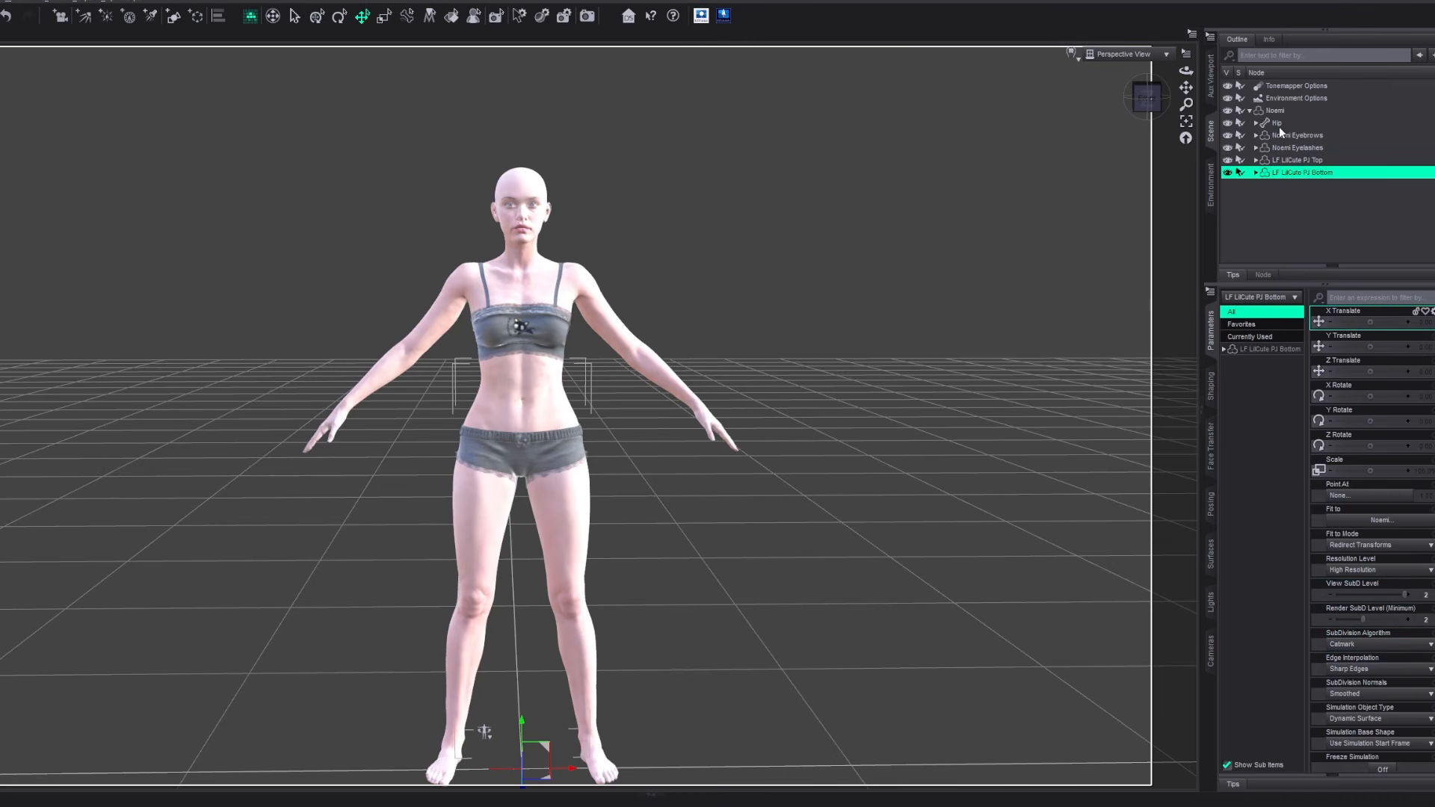
- Select the Noemi figure, then open the folder of Daz A-poses for CC3+ / CC5 HD from Character Creator's Transformer
{"action": "left_click", "coordinate": [1276, 110]}
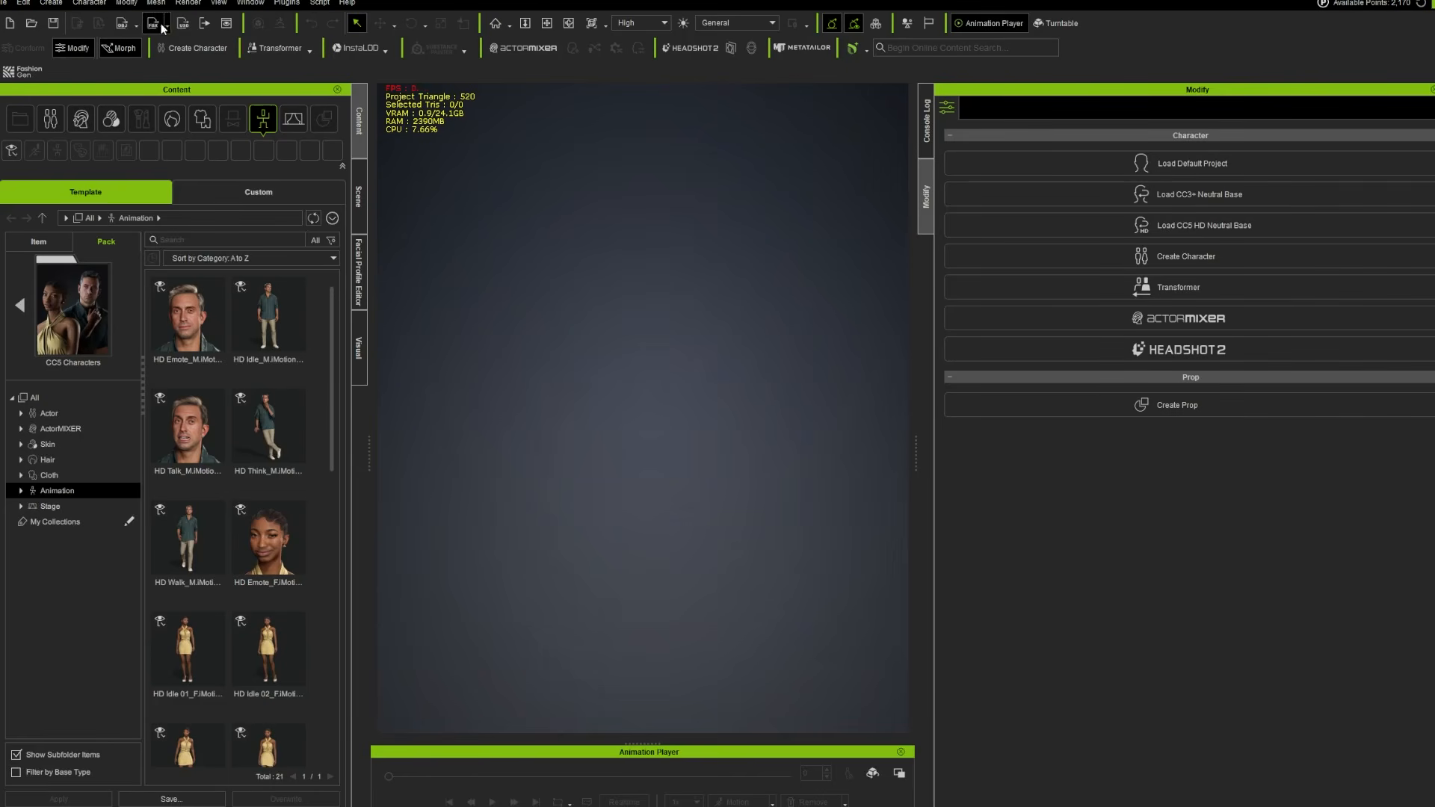
{"action": "left_click", "coordinate": [311, 52]}
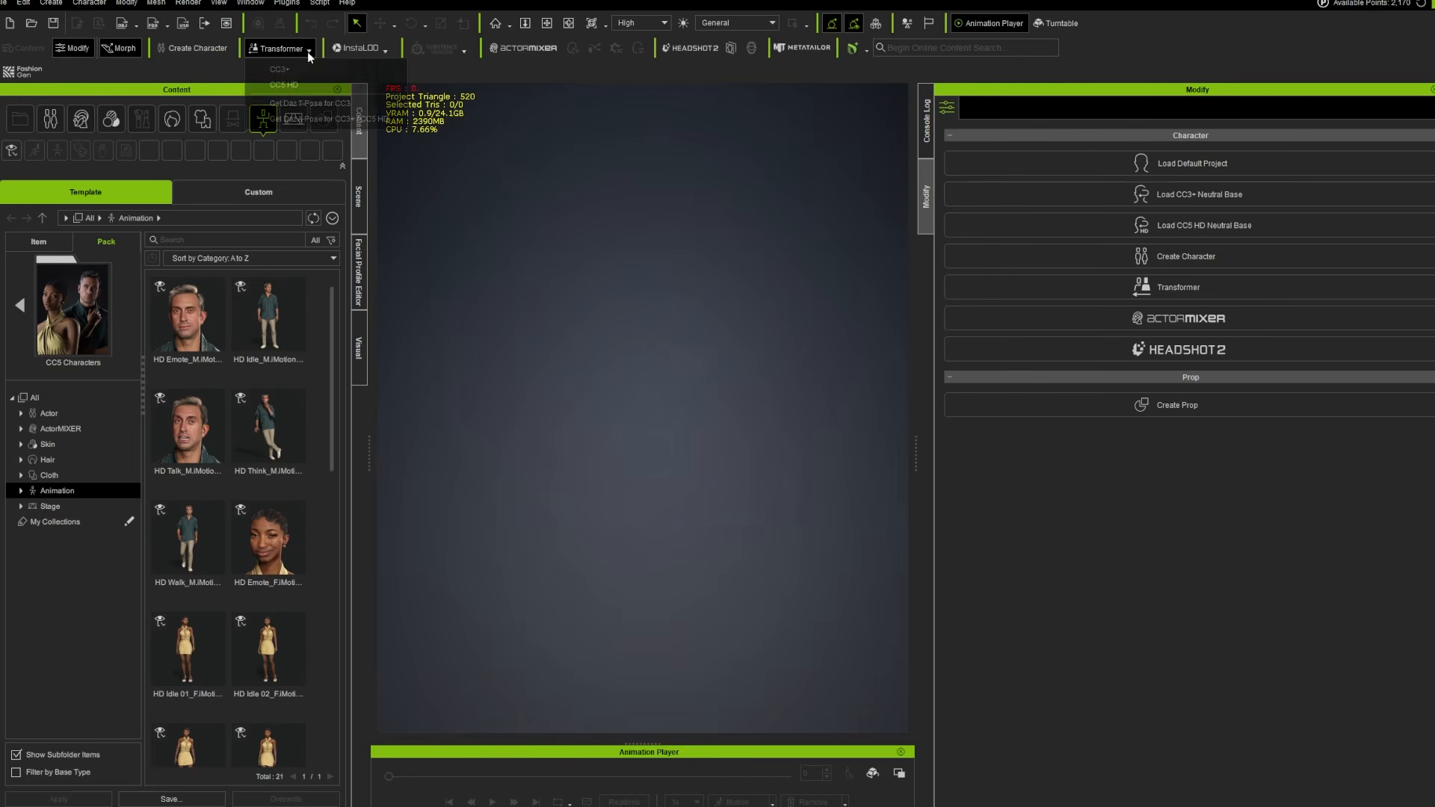
{"action": "left_click", "coordinate": [315, 119]}
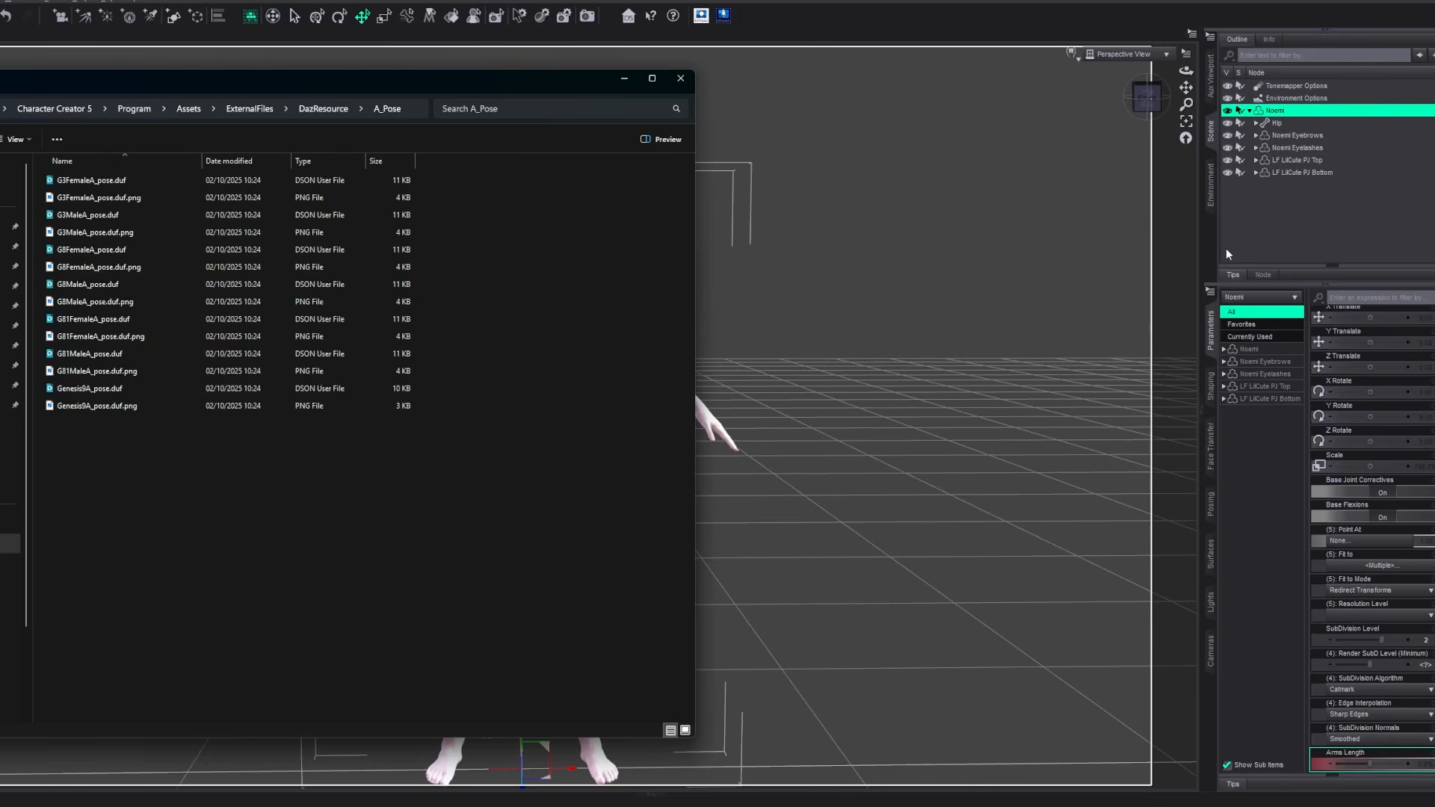
- Uncover the figure in DAZ Studio, apply G8FemaleA_pose.duf from the A_Pose folder to it, and put the folder window away
{"action": "left_click_drag", "start_coordinate": [493, 91], "coordinate": [402, 80]}
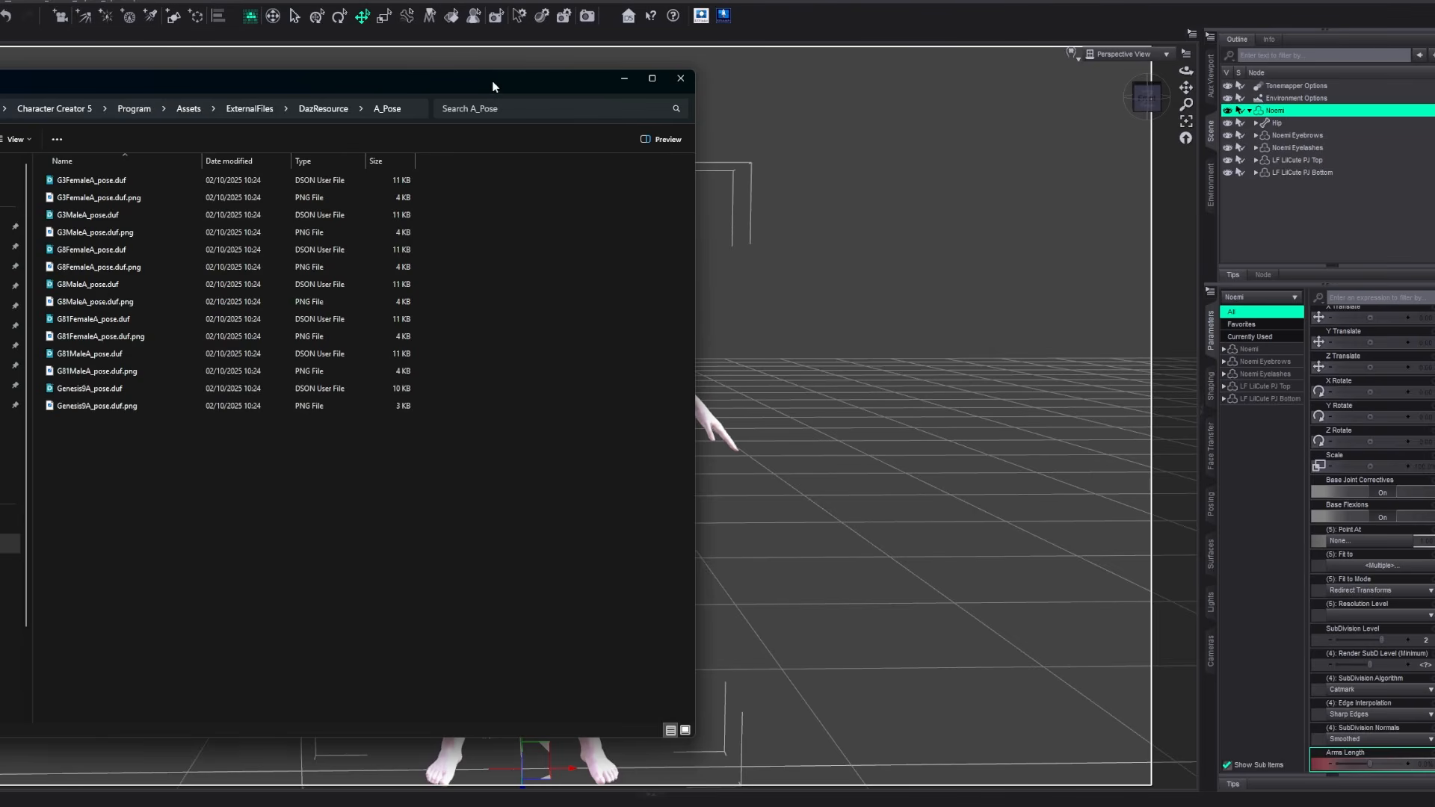
{"action": "left_click_drag", "start_coordinate": [492, 82], "coordinate": [441, 112]}
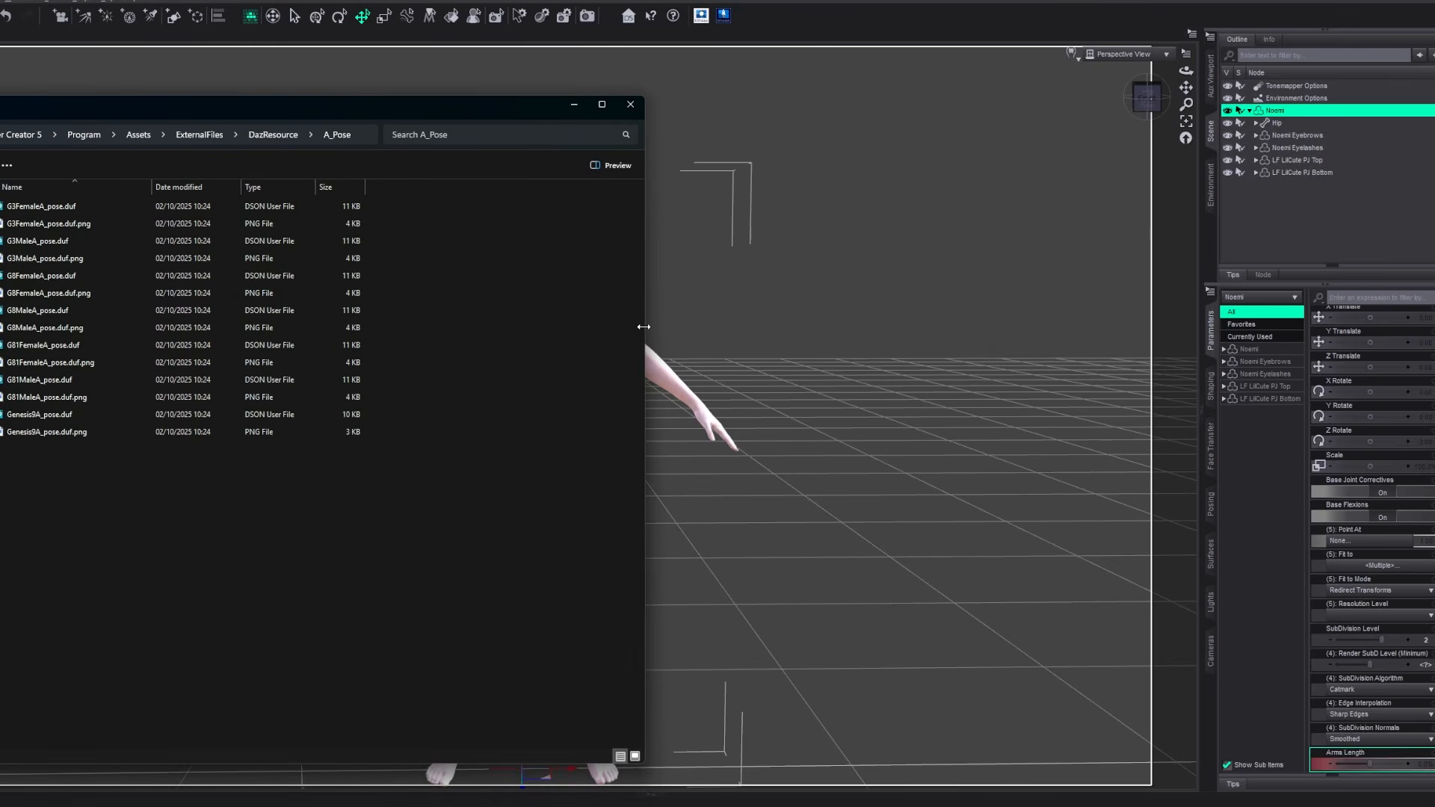
{"action": "left_click_drag", "start_coordinate": [646, 332], "coordinate": [449, 332]}
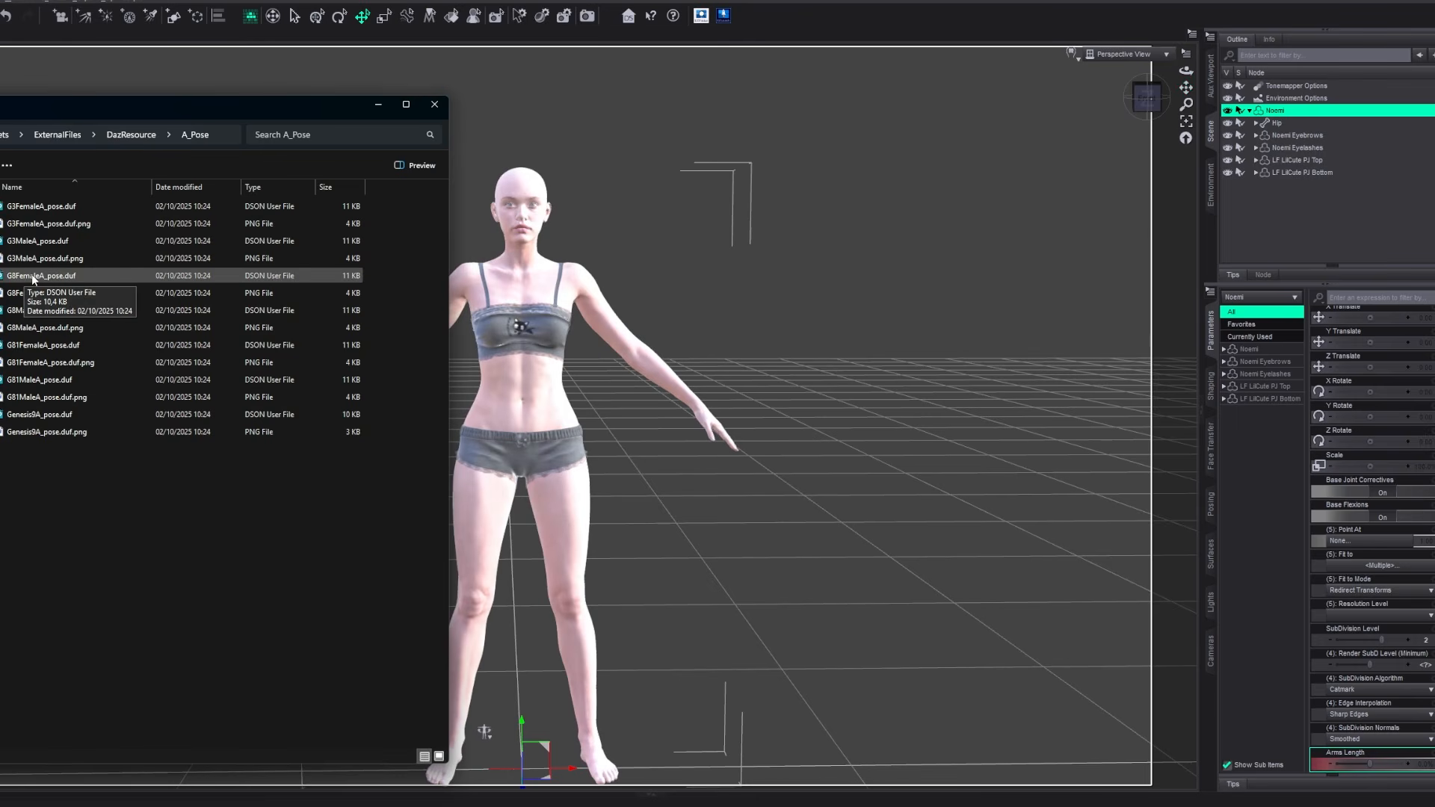
{"action": "left_click_drag", "start_coordinate": [30, 275], "coordinate": [530, 390]}
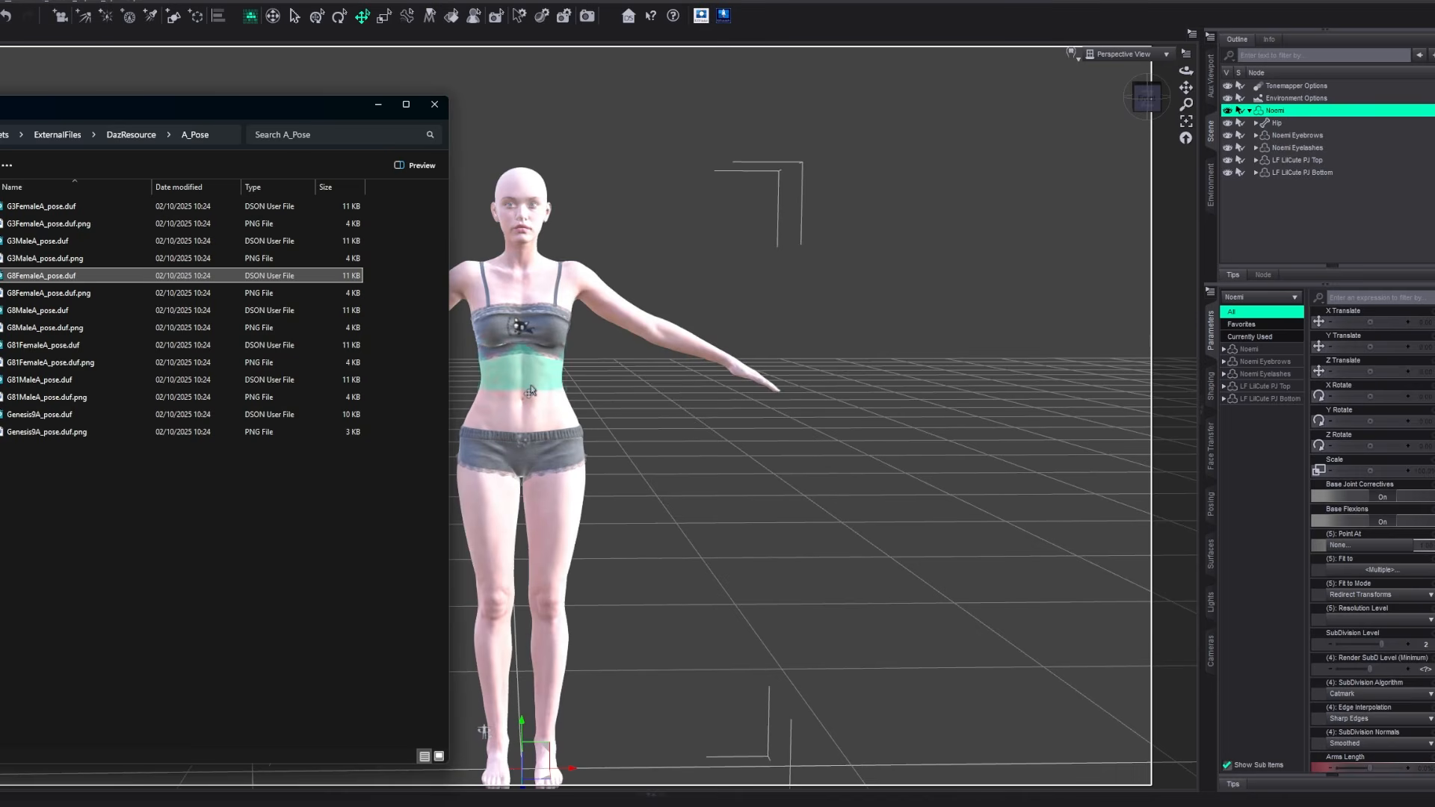
{"action": "left_click", "coordinate": [377, 102]}
- Export the Noemi figure as FBX, replacing noemi.fbx in the Scarecrow folder, with Embed Textures turned off
{"action": "double_click", "coordinate": [1277, 111]}
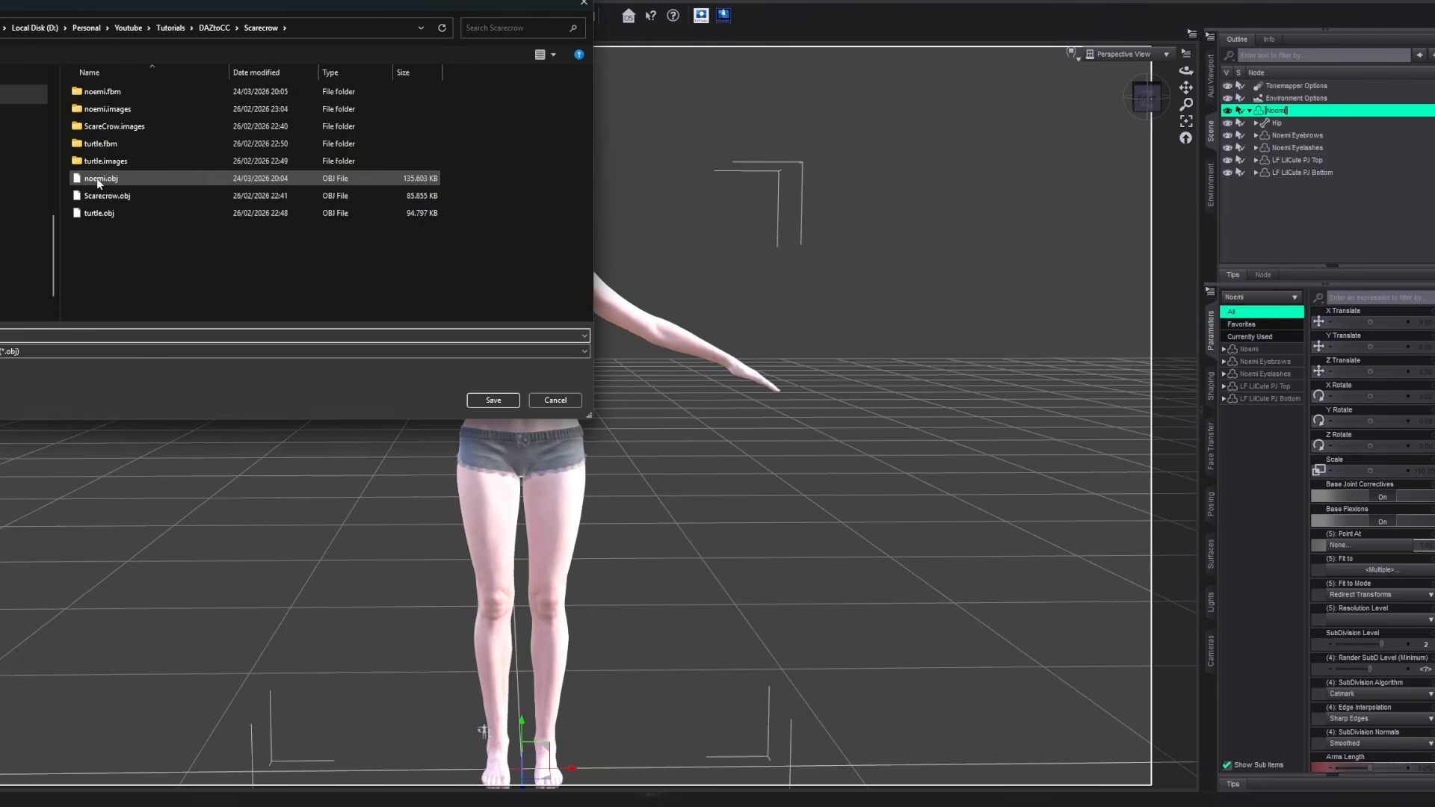
{"action": "left_click", "coordinate": [30, 351]}
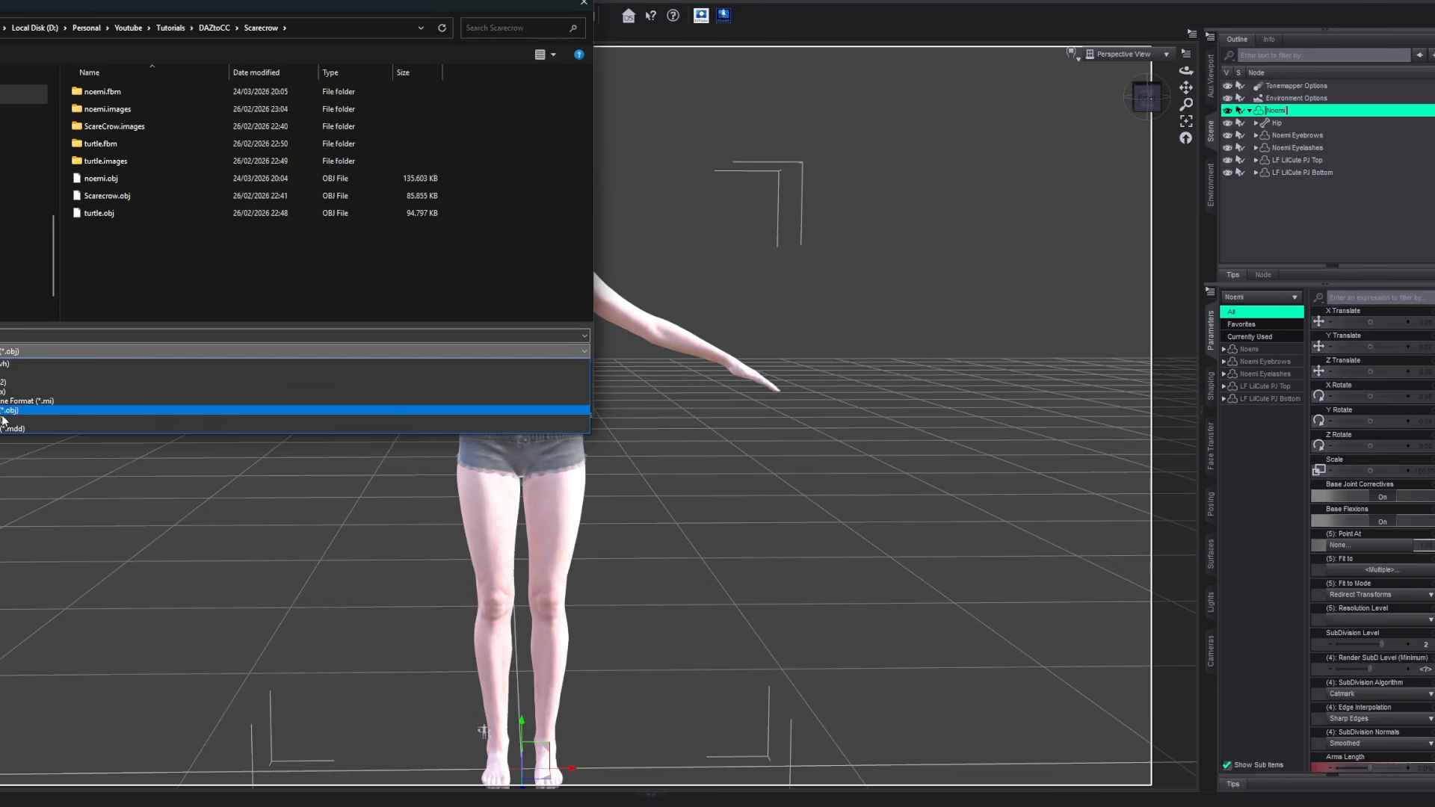
{"action": "left_click", "coordinate": [10, 391]}
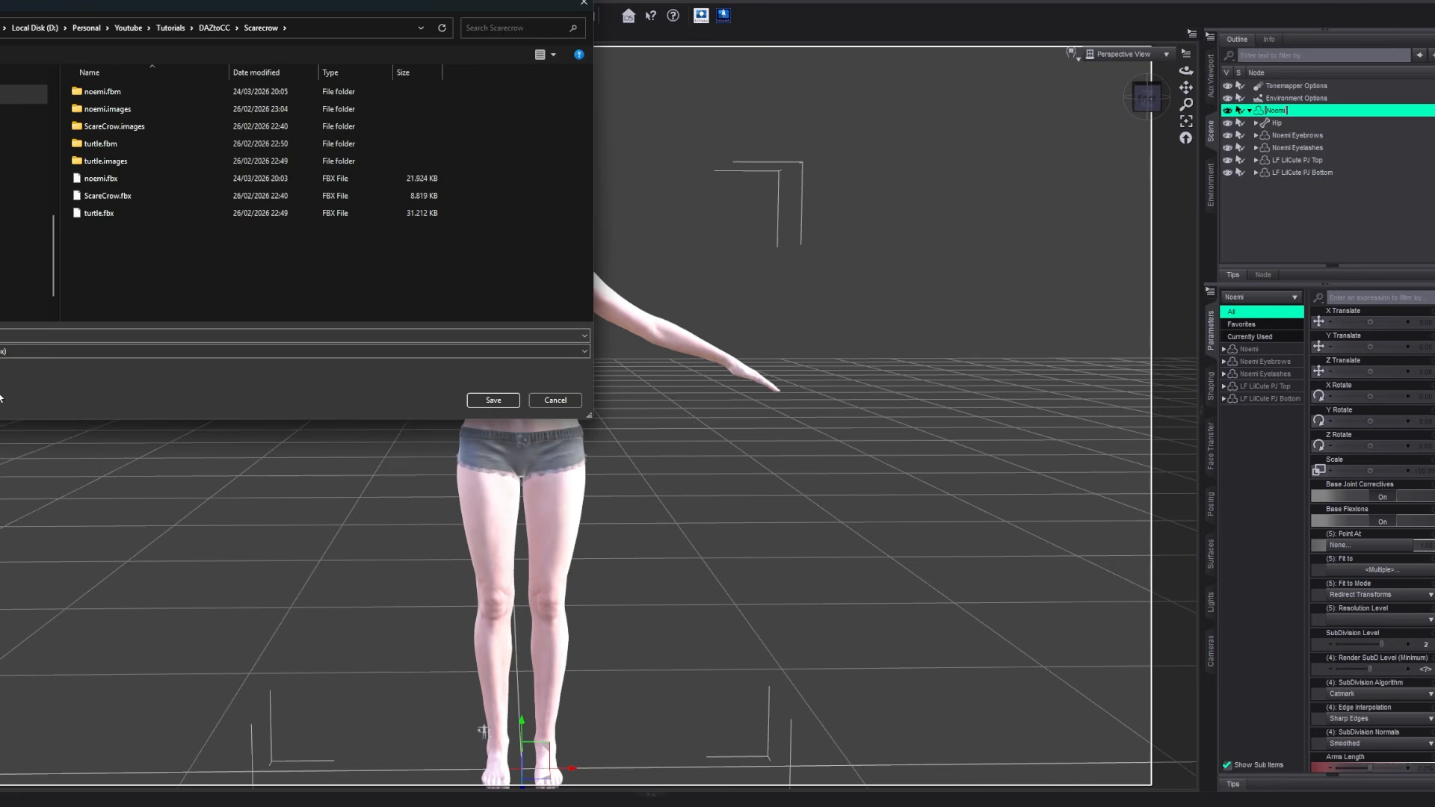
{"action": "left_click", "coordinate": [90, 181]}
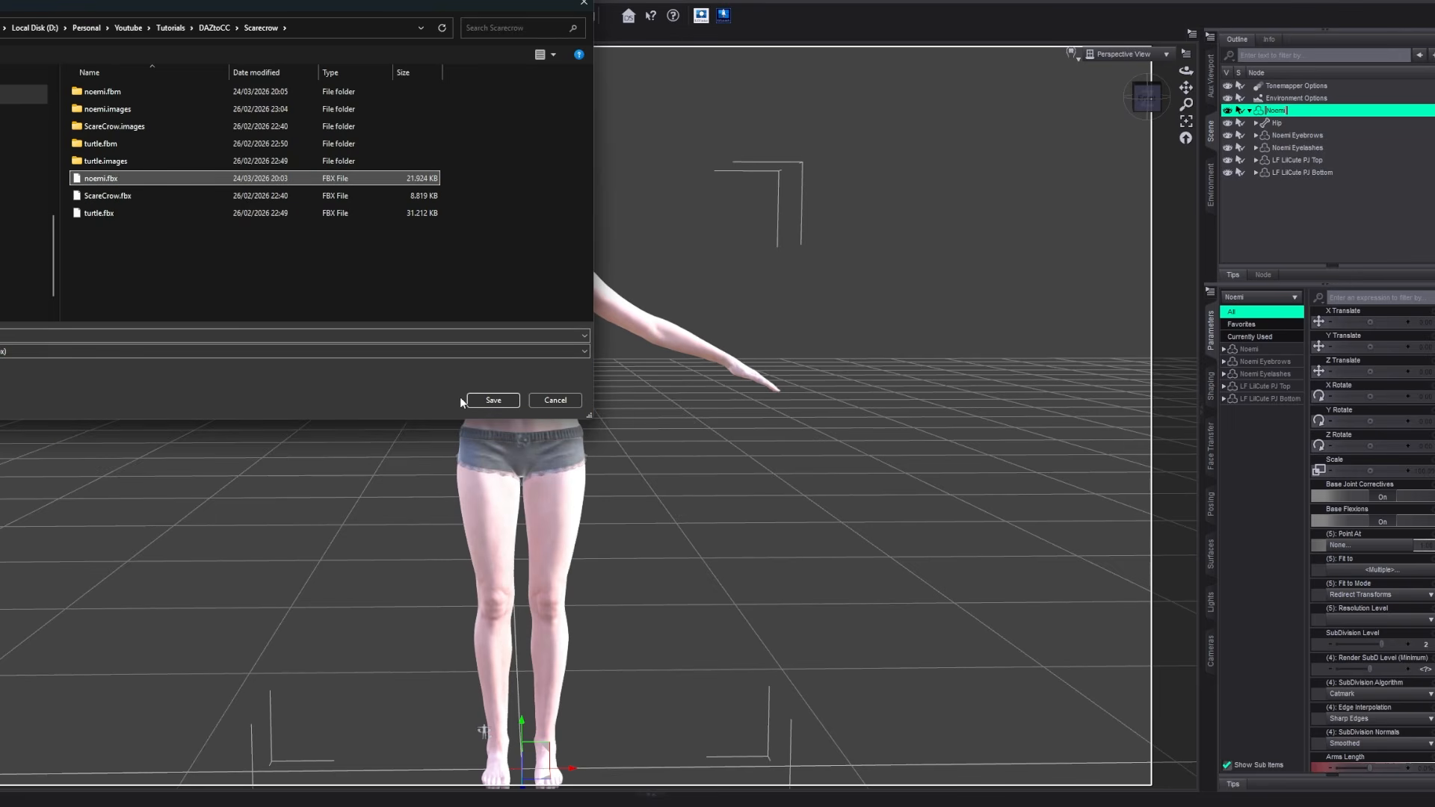
{"action": "left_click", "coordinate": [493, 400]}
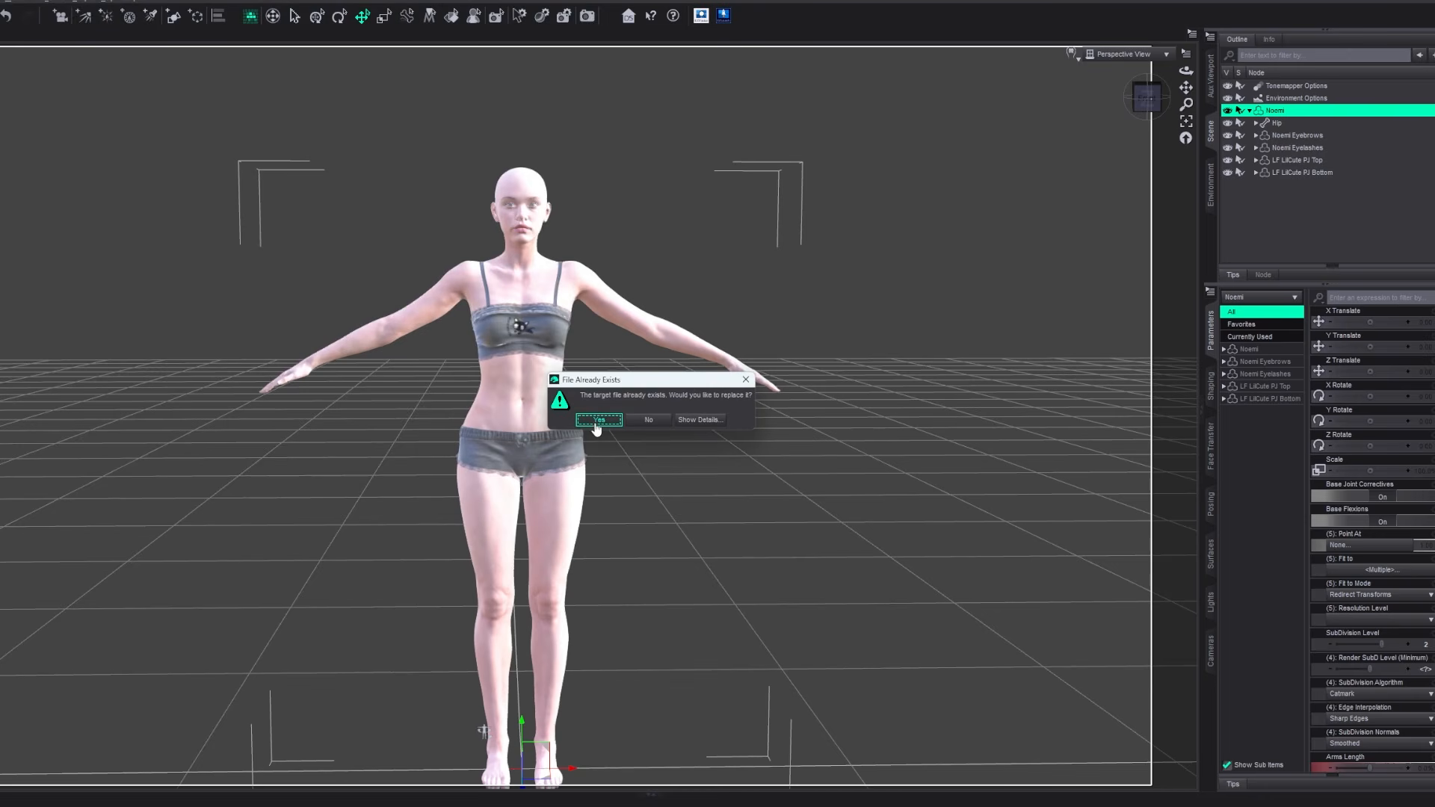
{"action": "left_click", "coordinate": [598, 420]}
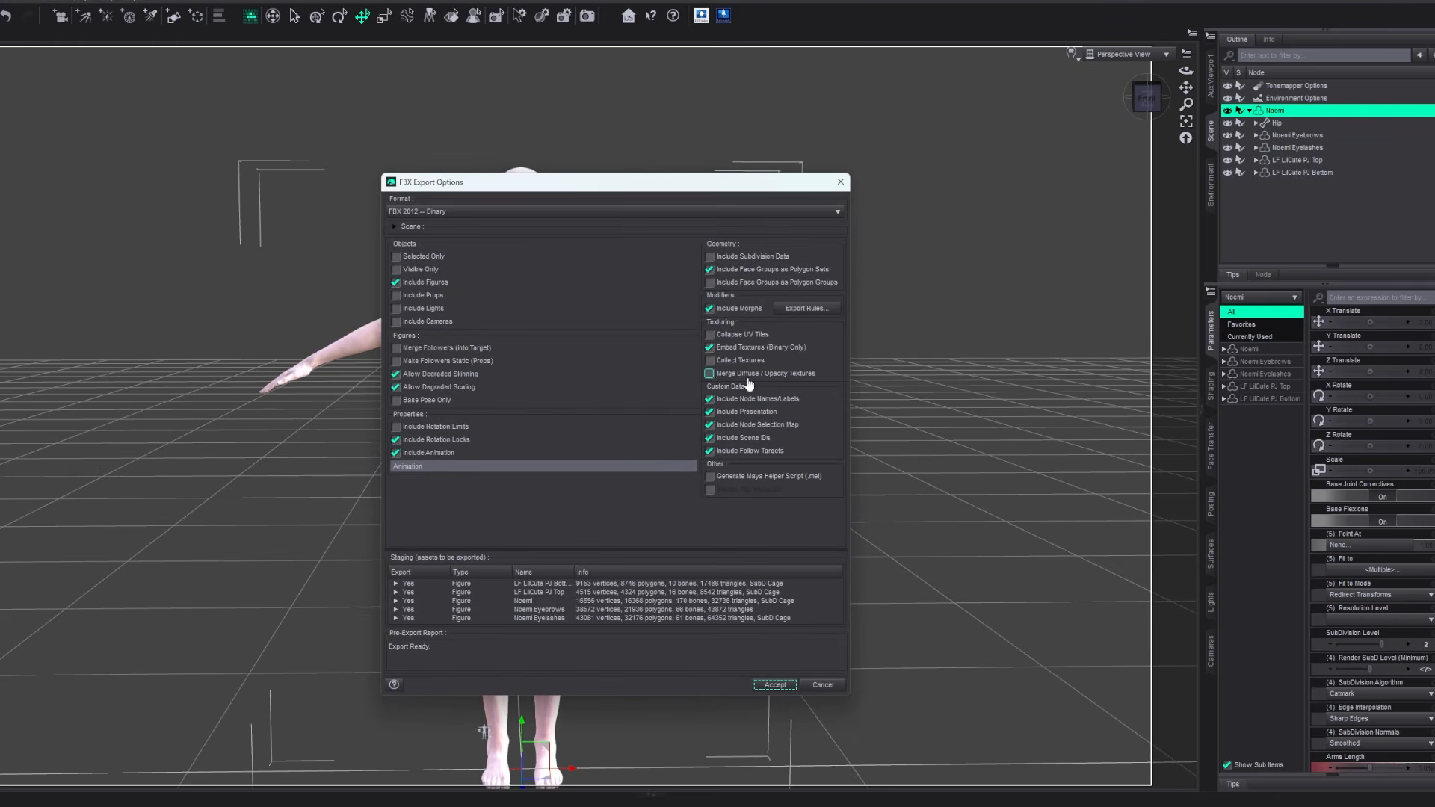
{"action": "left_click", "coordinate": [709, 349]}
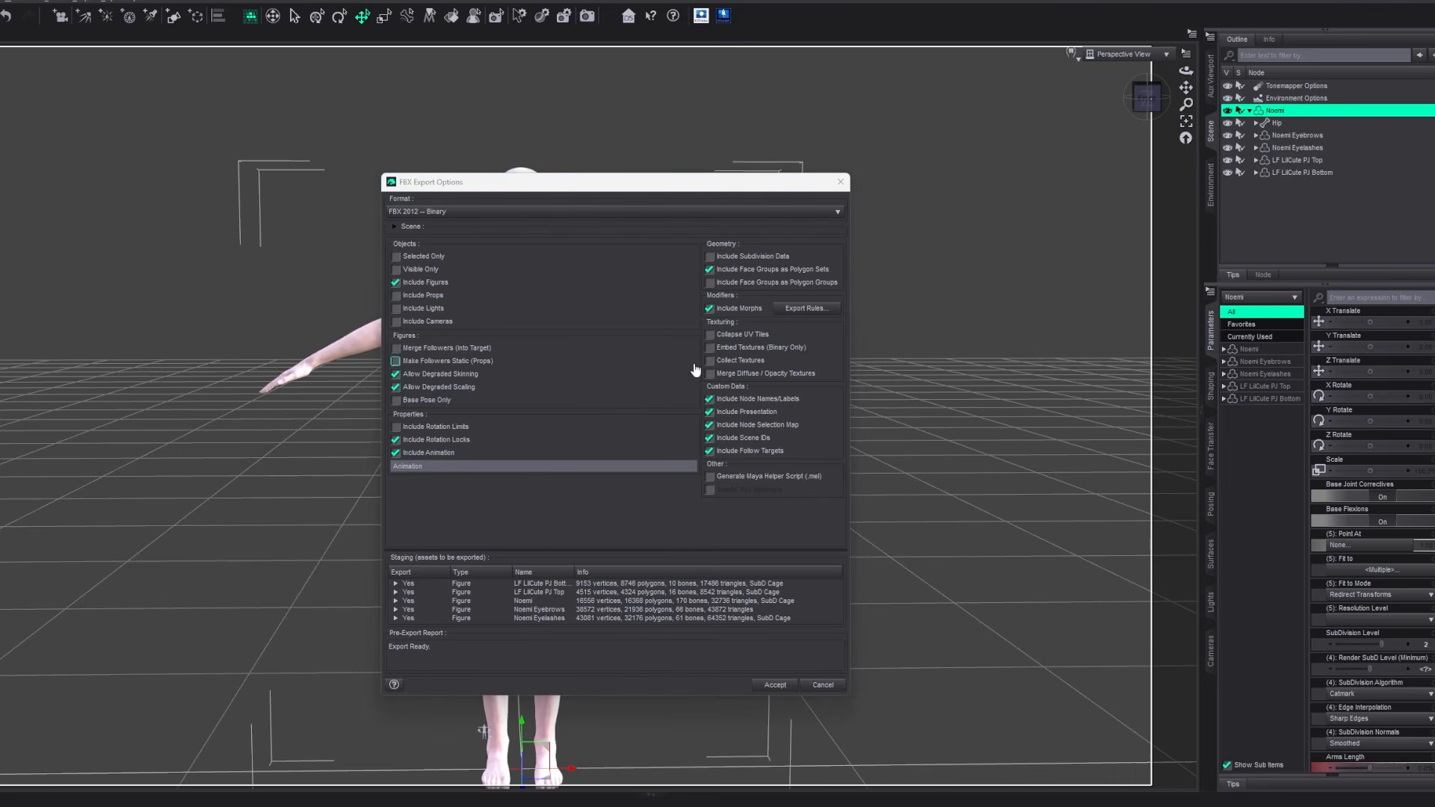
{"action": "left_click", "coordinate": [777, 686]}
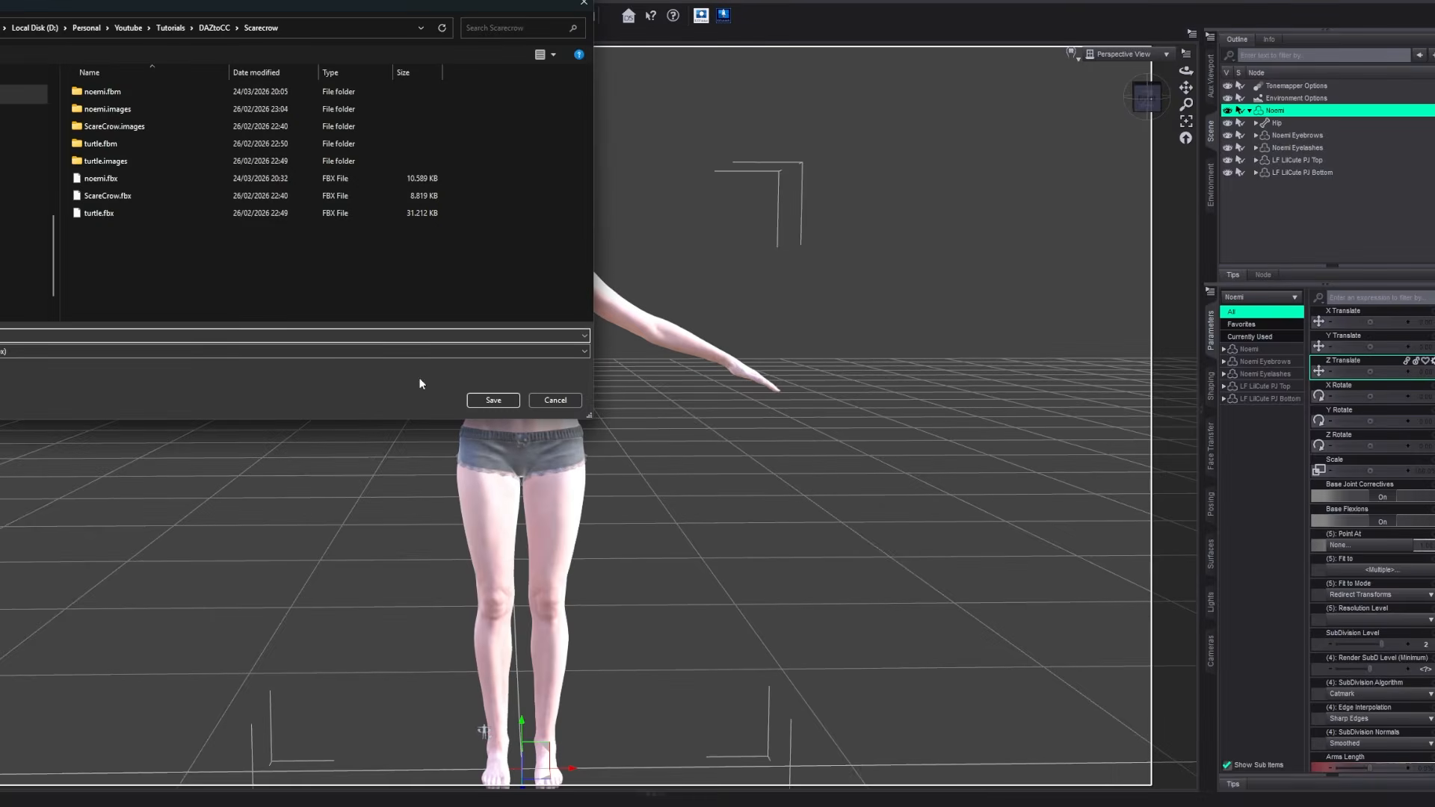
- Export the posed figure as OBJ, replacing noemi.obj in the Scarecrow folder and keeping the offered export options
{"action": "left_click", "coordinate": [51, 349]}
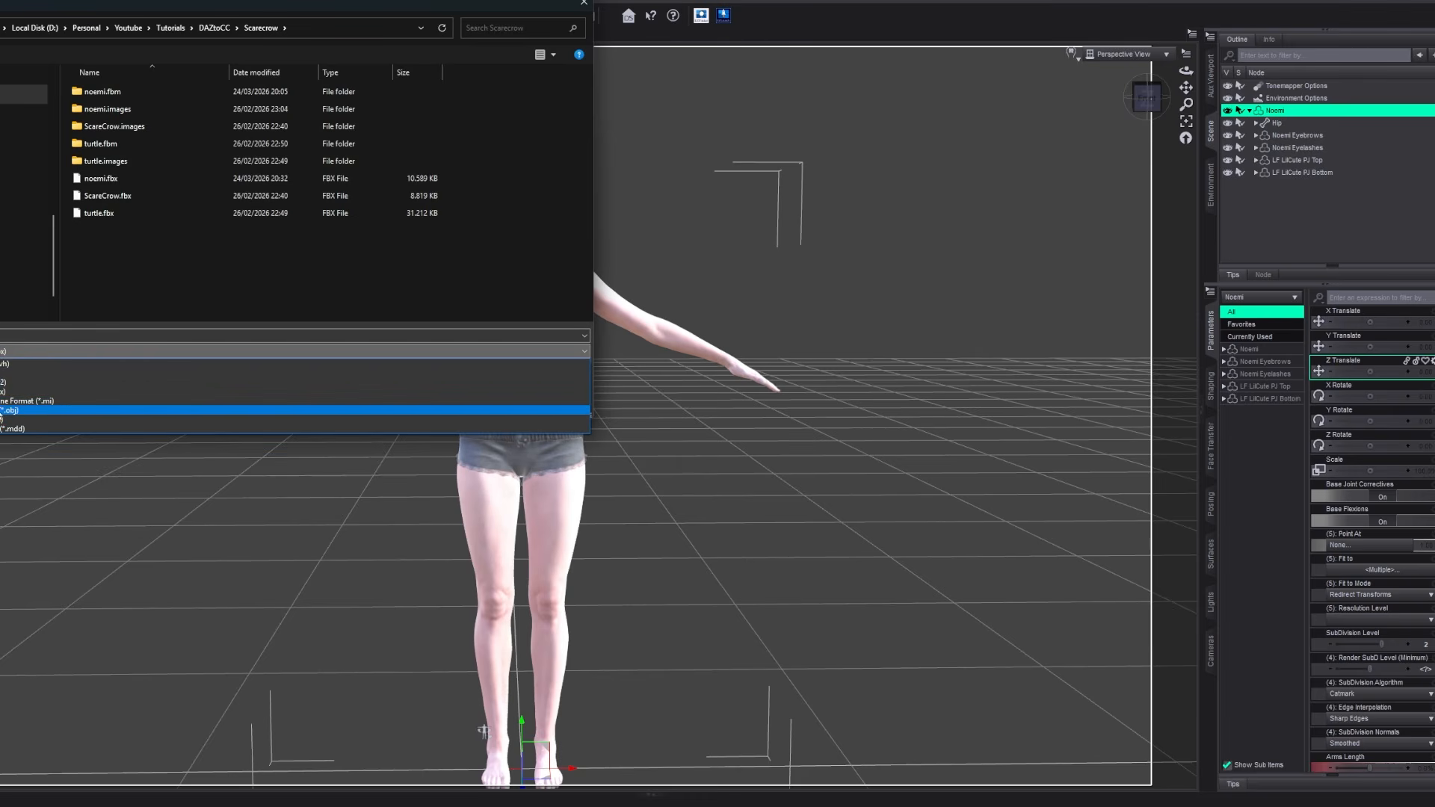
{"action": "left_click", "coordinate": [9, 410]}
{"action": "left_click", "coordinate": [101, 178]}
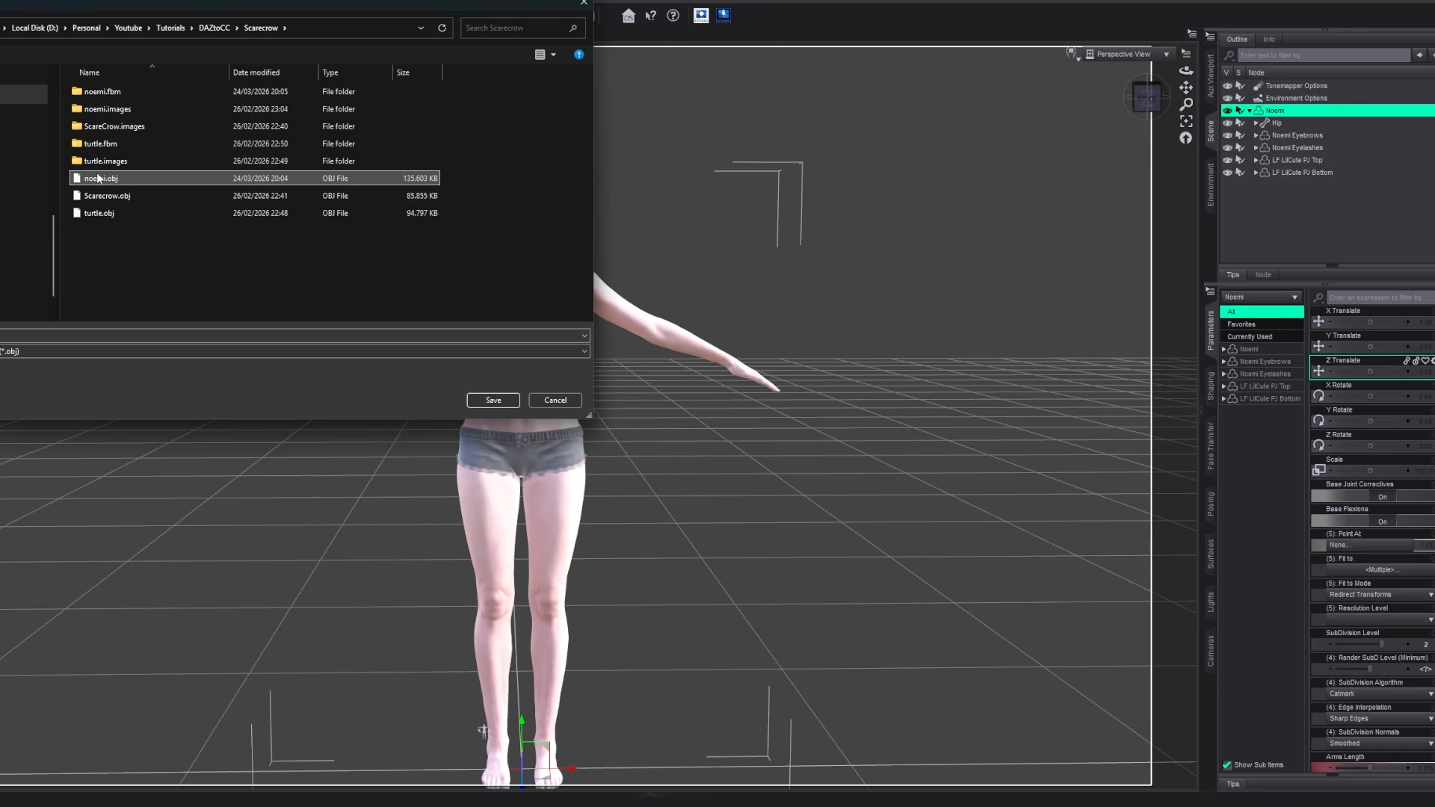
{"action": "left_click", "coordinate": [492, 400]}
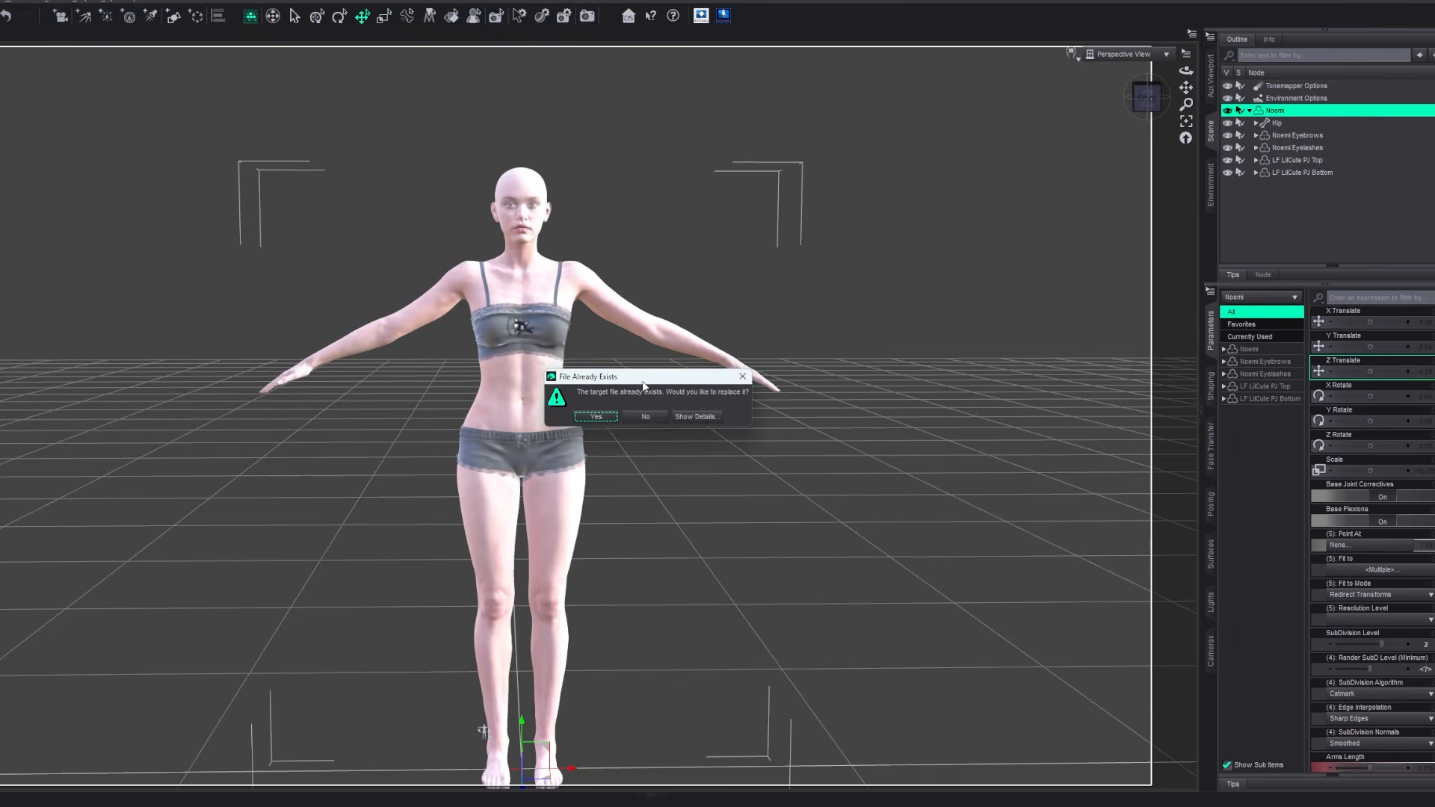
{"action": "left_click", "coordinate": [596, 413]}
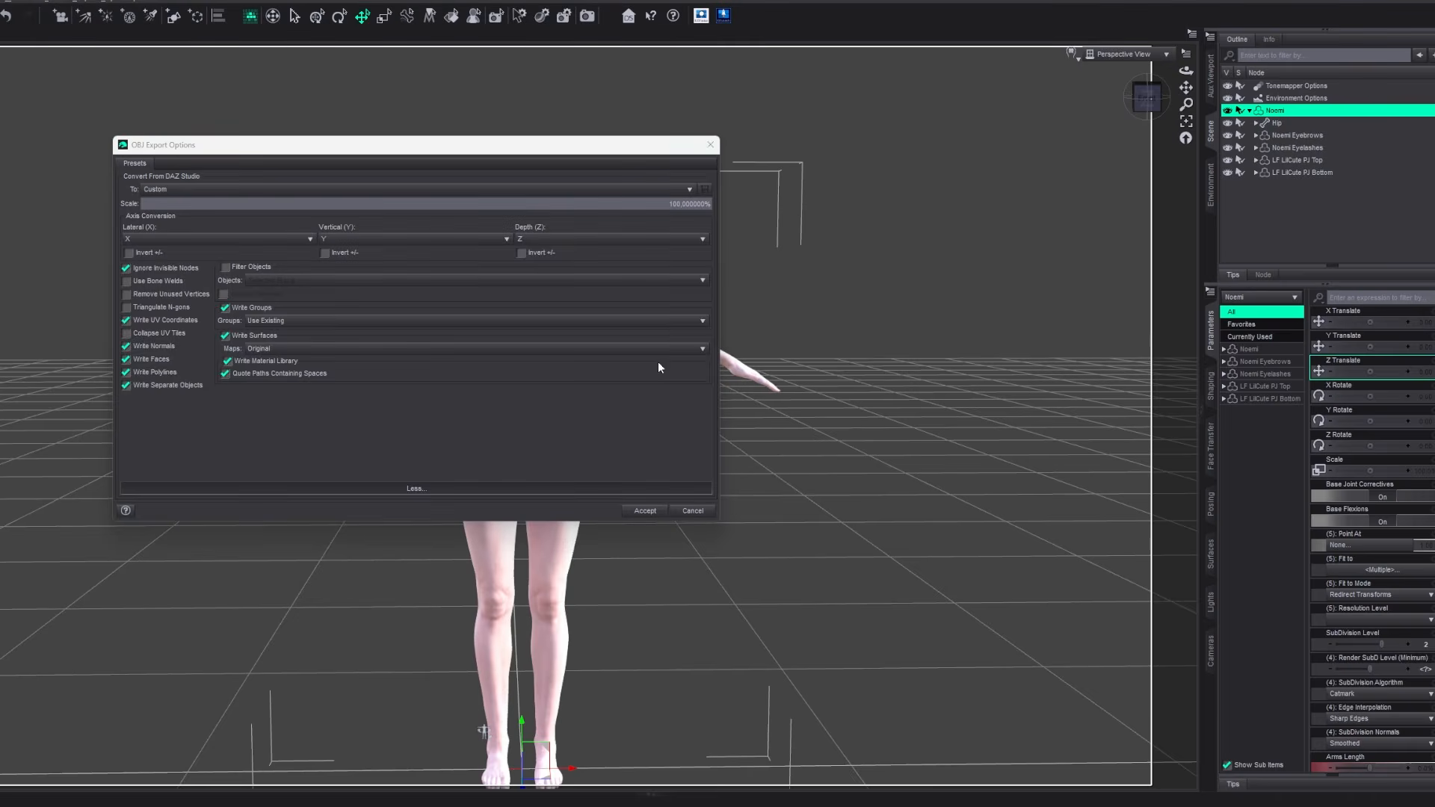
{"action": "left_click", "coordinate": [646, 512]}
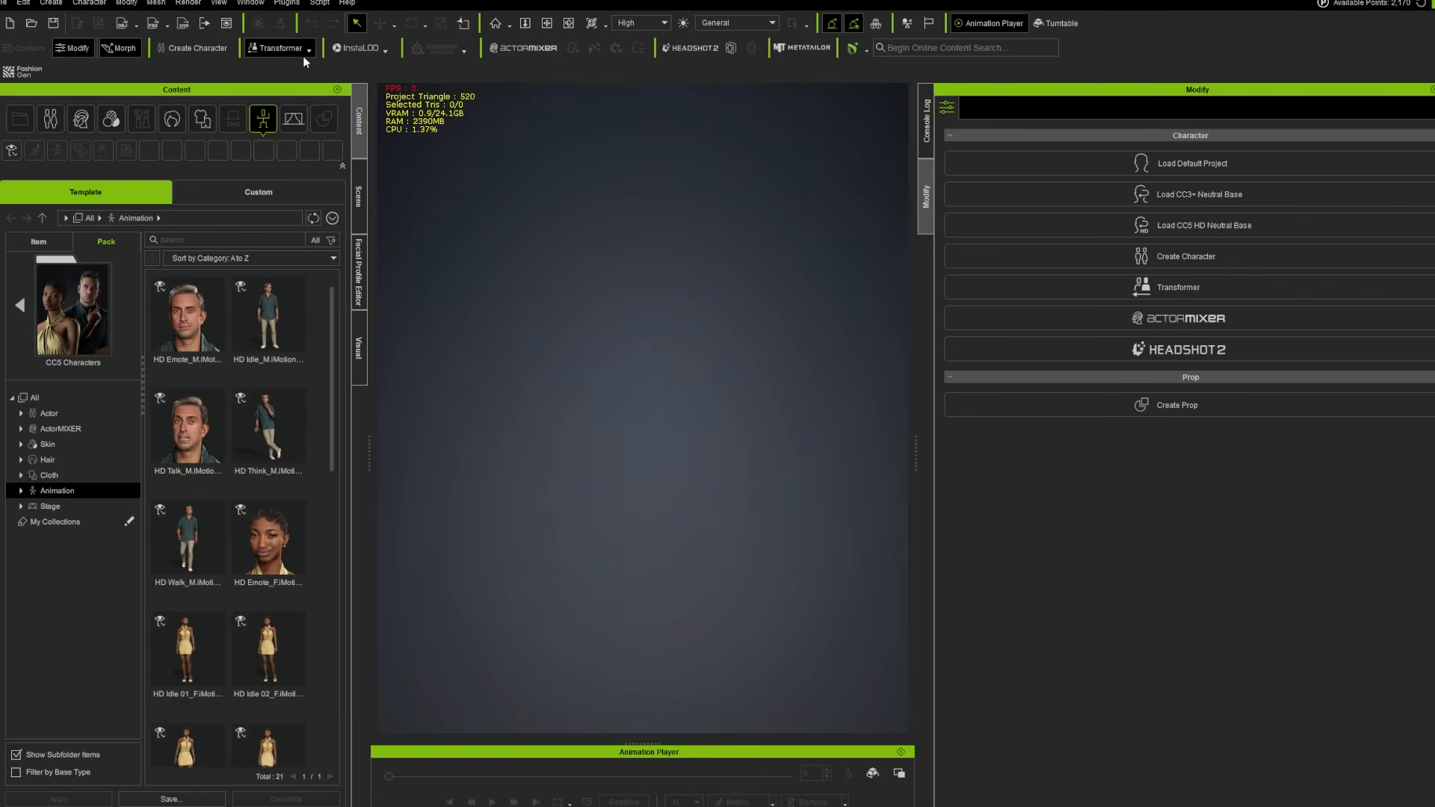
- Switch to Character Creator and load noemi.fbx through the CC5 HD Transformer with BASIC texture loading
{"action": "left_click", "coordinate": [302, 51]}
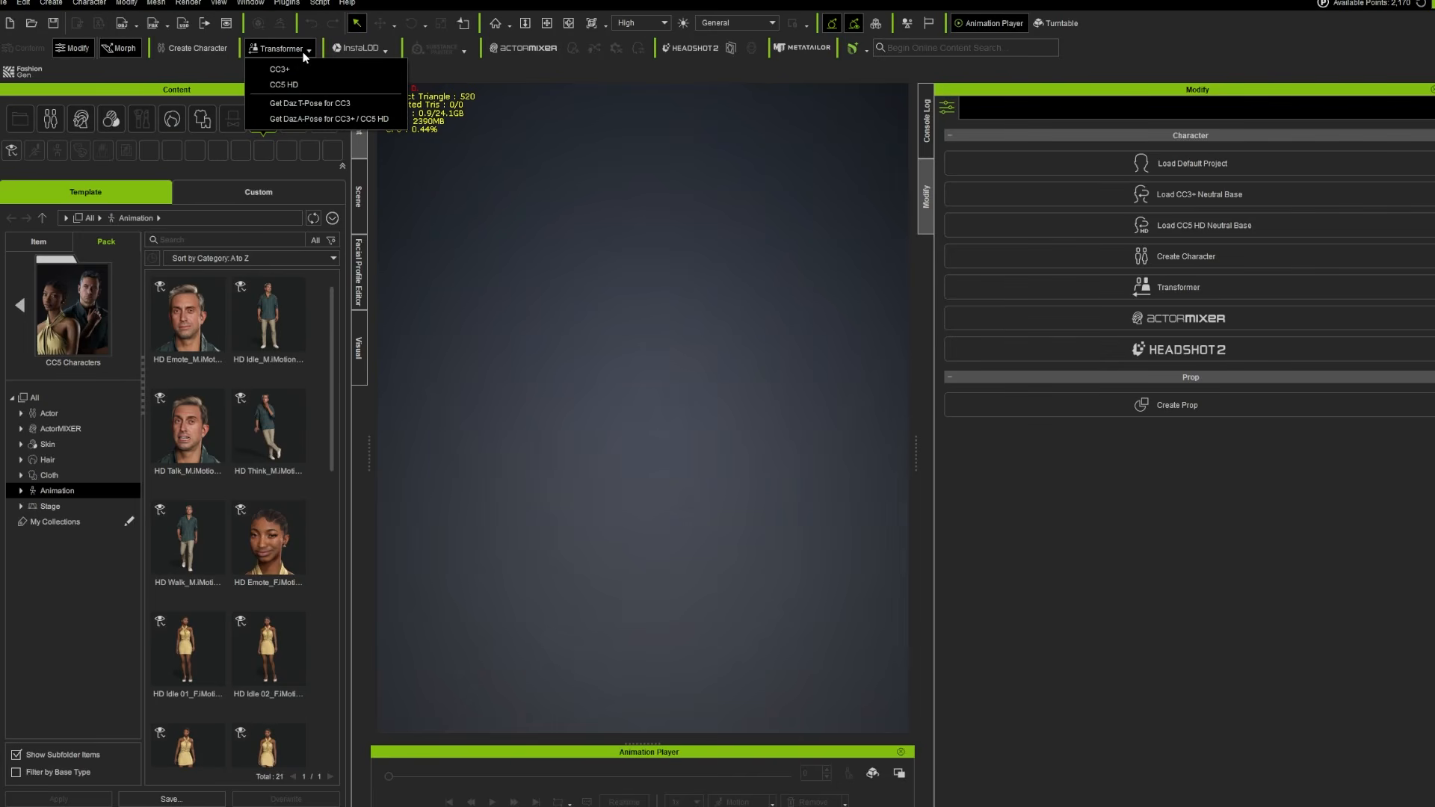
{"action": "left_click", "coordinate": [294, 91]}
{"action": "left_click", "coordinate": [224, 180]}
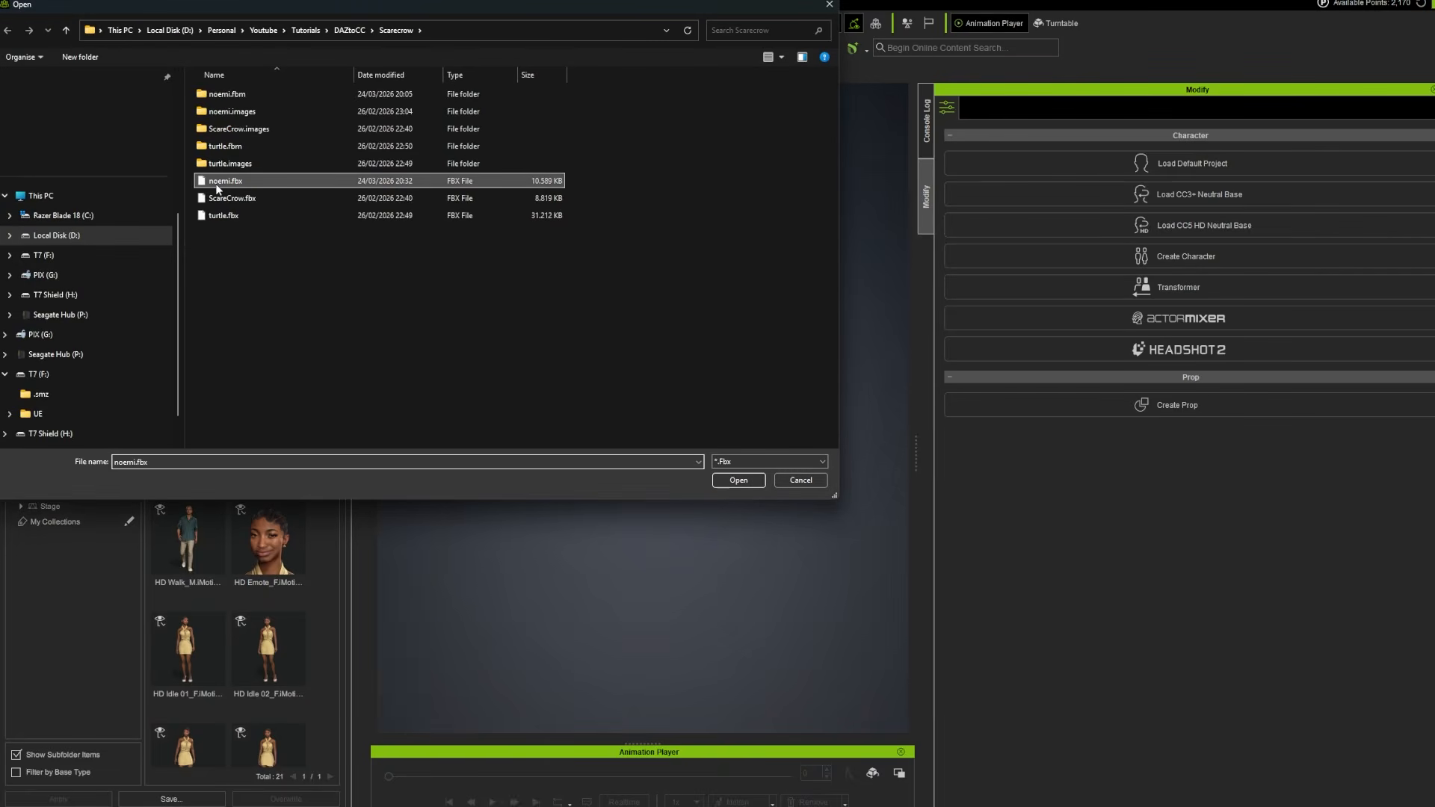
{"action": "left_click", "coordinate": [747, 480]}
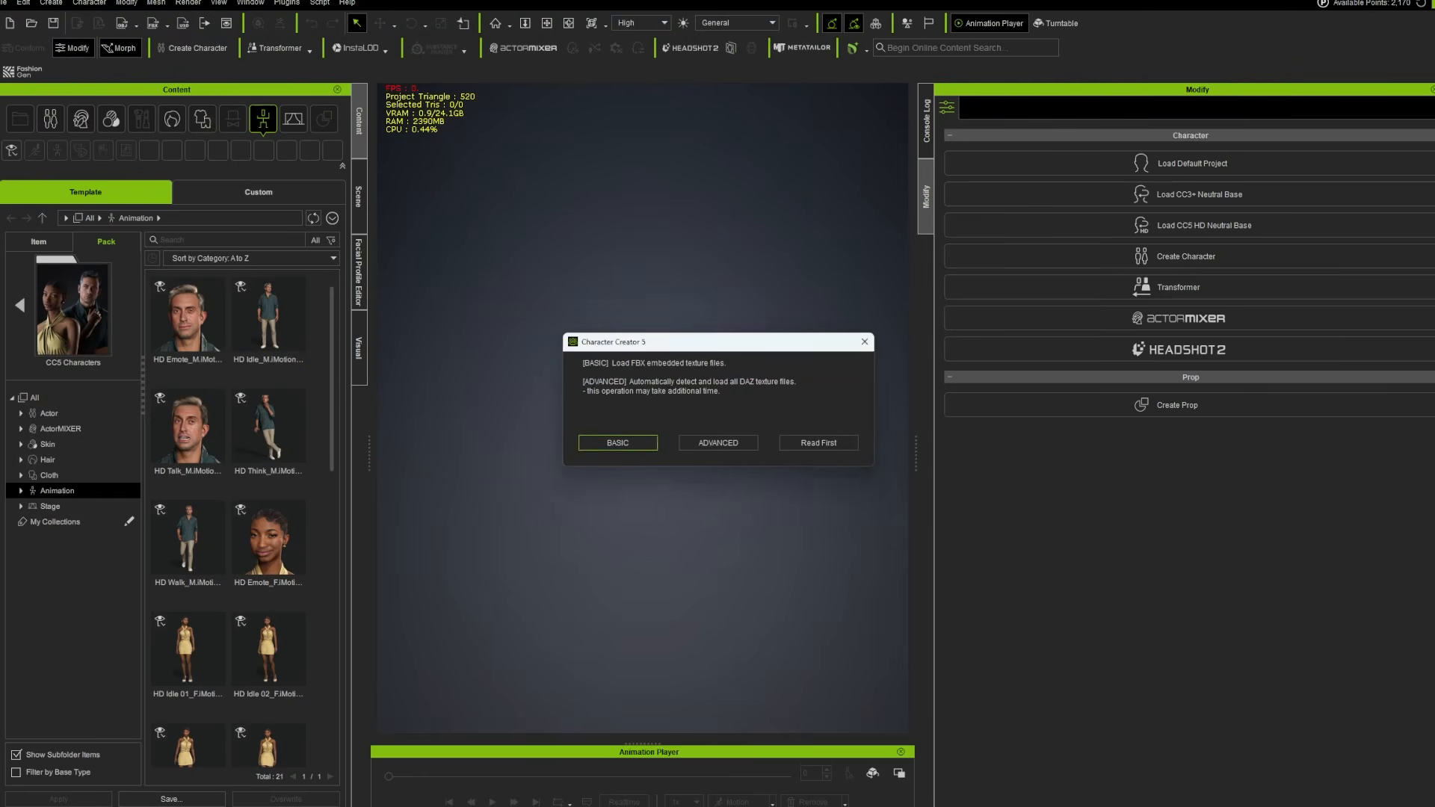
{"action": "left_click", "coordinate": [617, 442]}
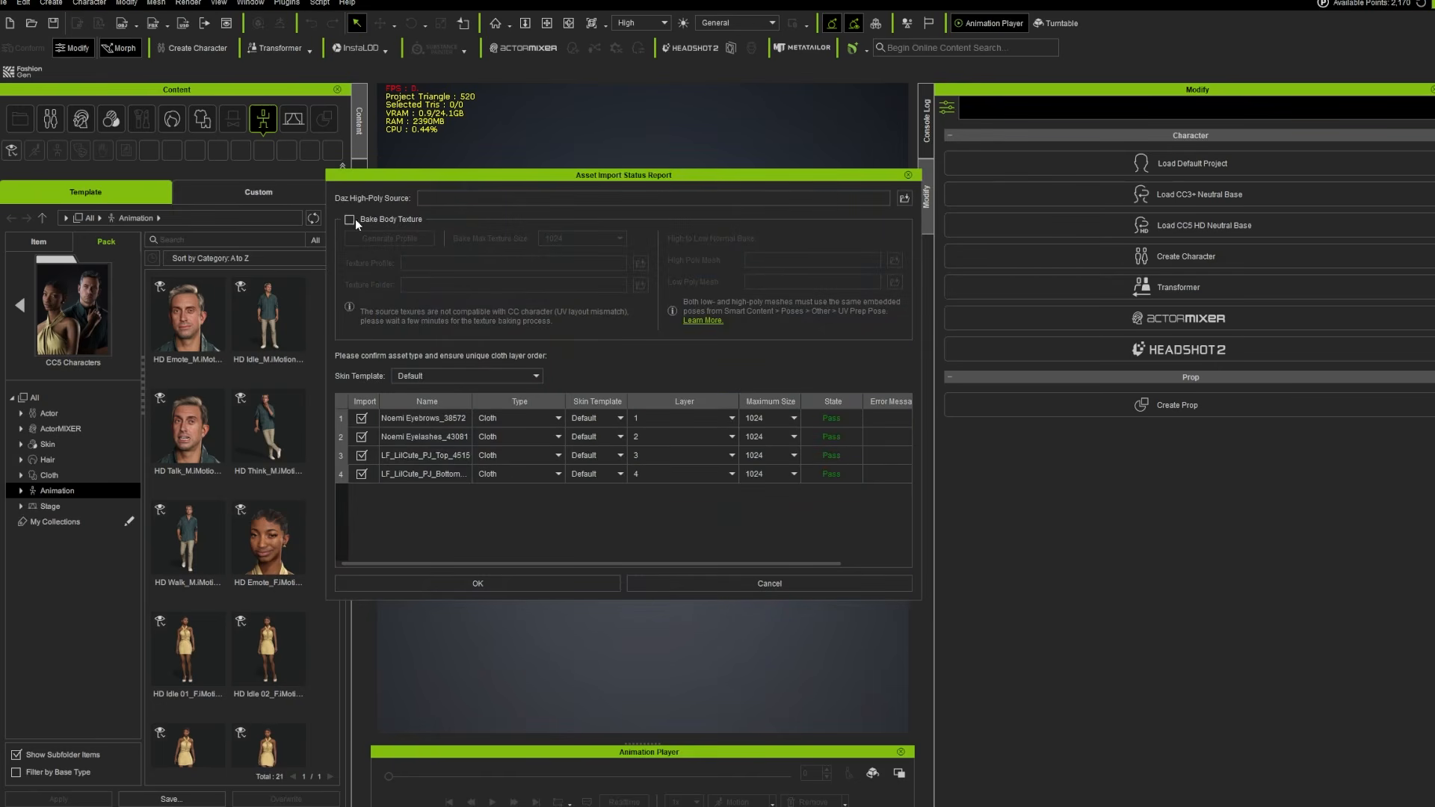
- Load noemi.obj from the Scarecrow folder as the Daz High-Poly Source
{"action": "left_click", "coordinate": [905, 198]}
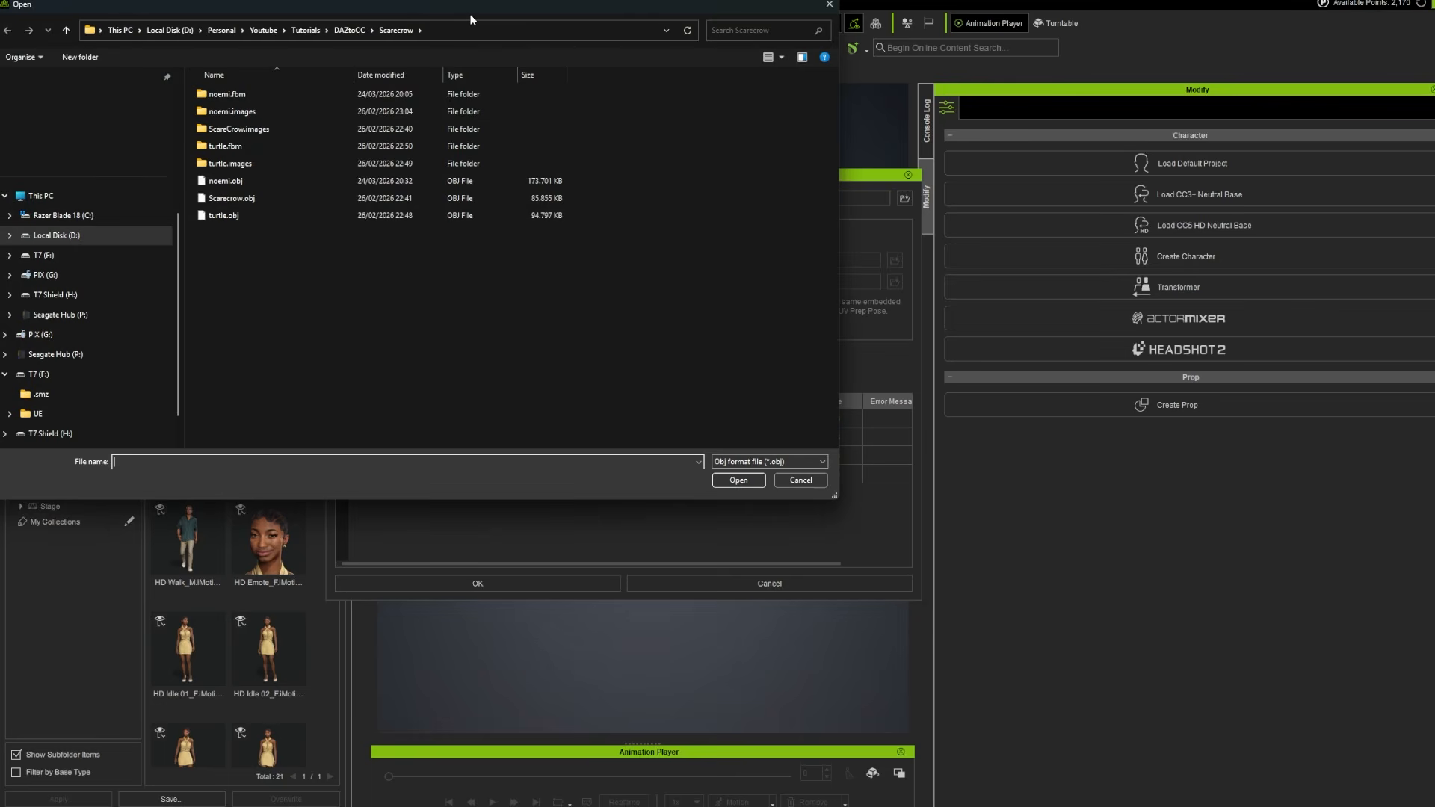
{"action": "left_click_drag", "start_coordinate": [469, 3], "coordinate": [301, 50]}
{"action": "left_click", "coordinate": [47, 228]}
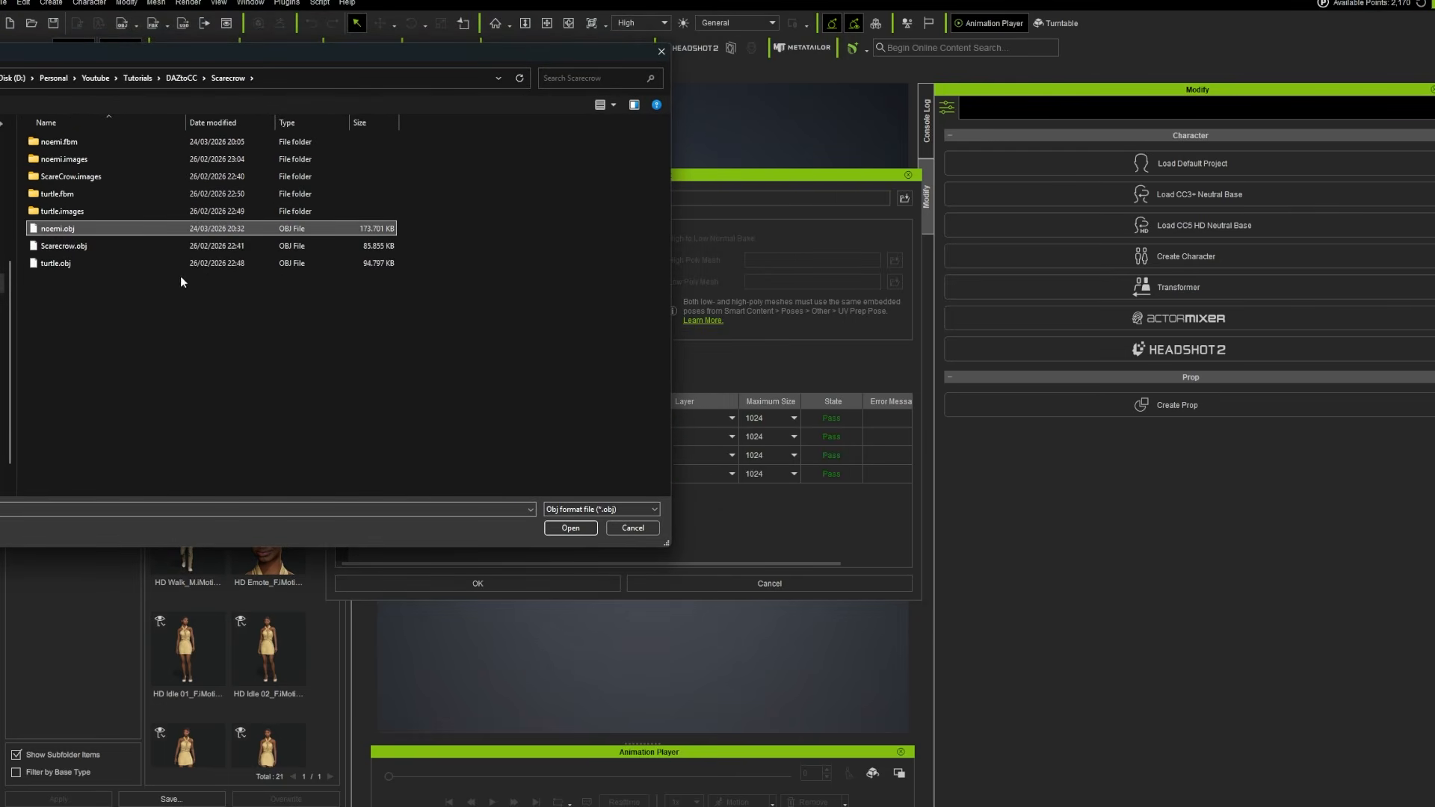
{"action": "left_click", "coordinate": [572, 528]}
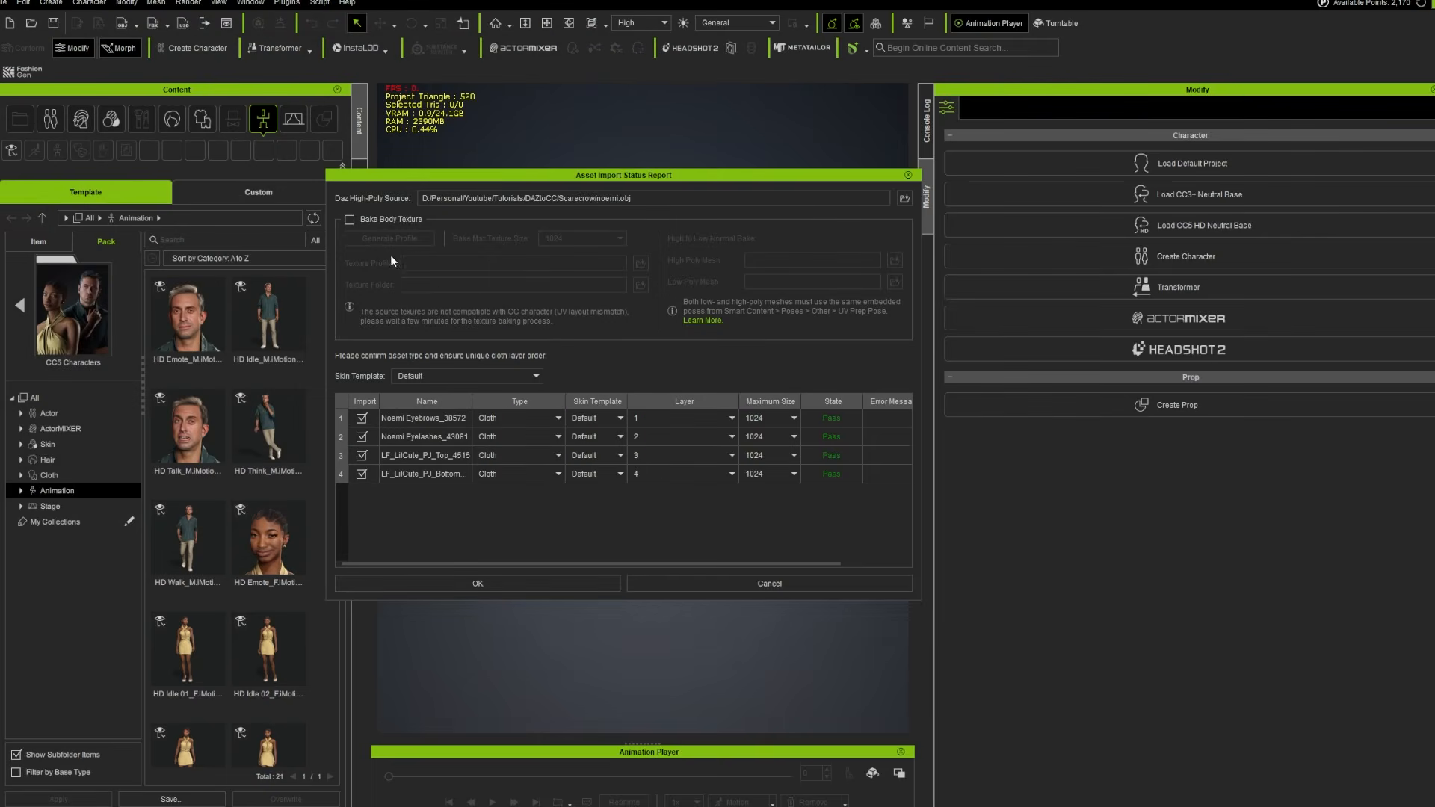
- Enable Bake Body Texture for the import with a maximum texture size of 4096
{"action": "left_click", "coordinate": [350, 220]}
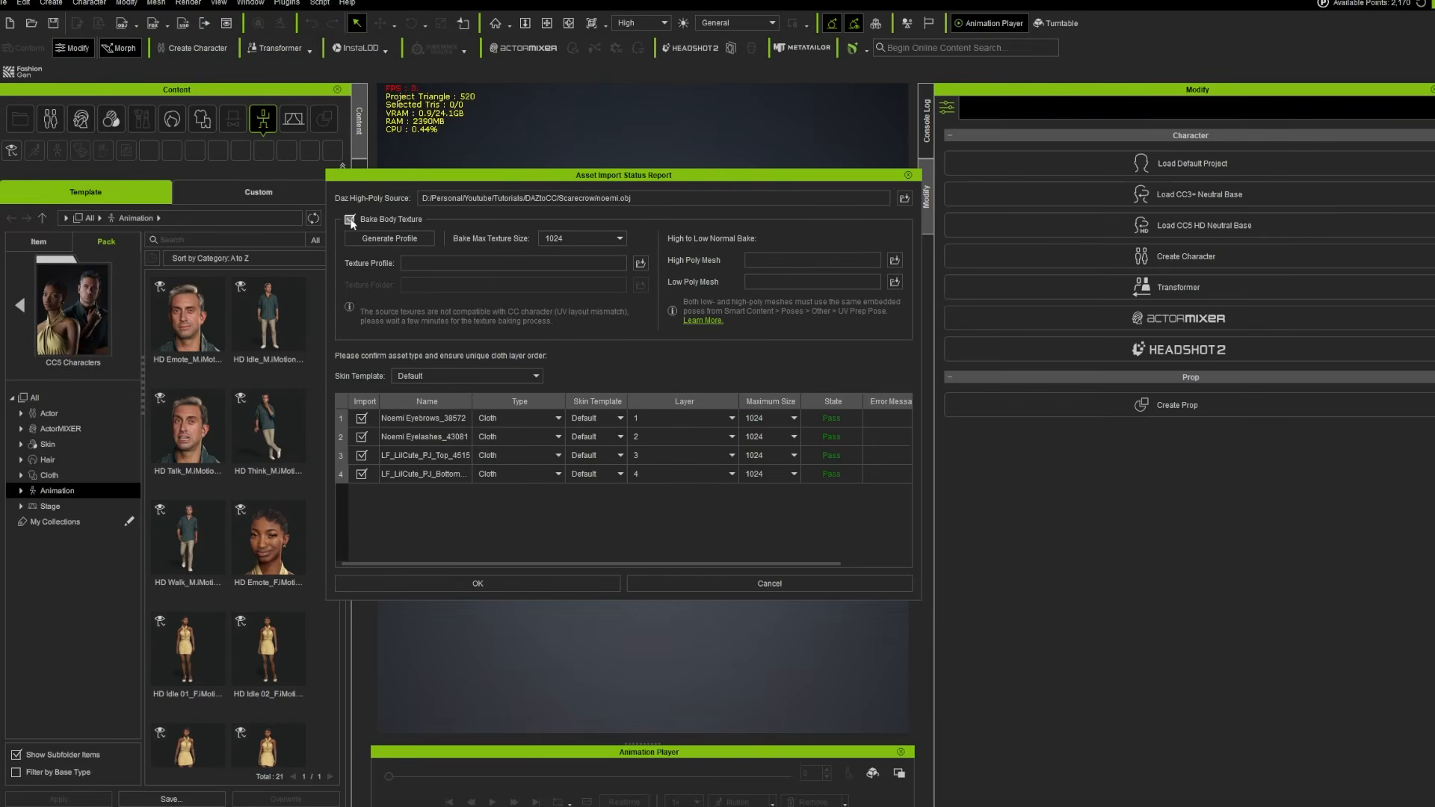
{"action": "left_click", "coordinate": [564, 237]}
{"action": "left_click", "coordinate": [556, 269]}
- Set the asset type of both the Noemi Eyebrows and the Noemi Eyelashes to Hair,Brows,Beard
{"action": "left_click", "coordinate": [497, 417]}
{"action": "left_click", "coordinate": [505, 419]}
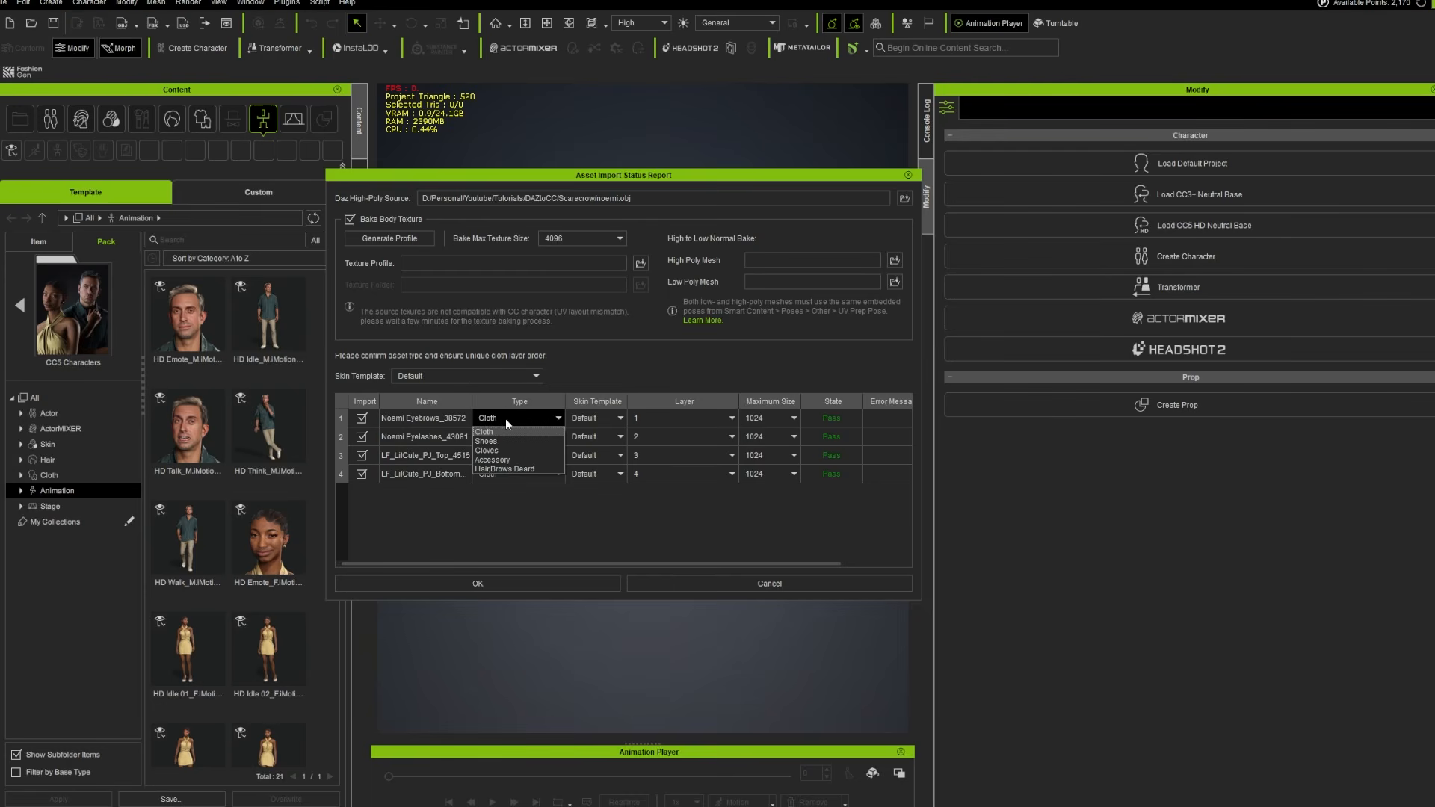
{"action": "left_click", "coordinate": [523, 467]}
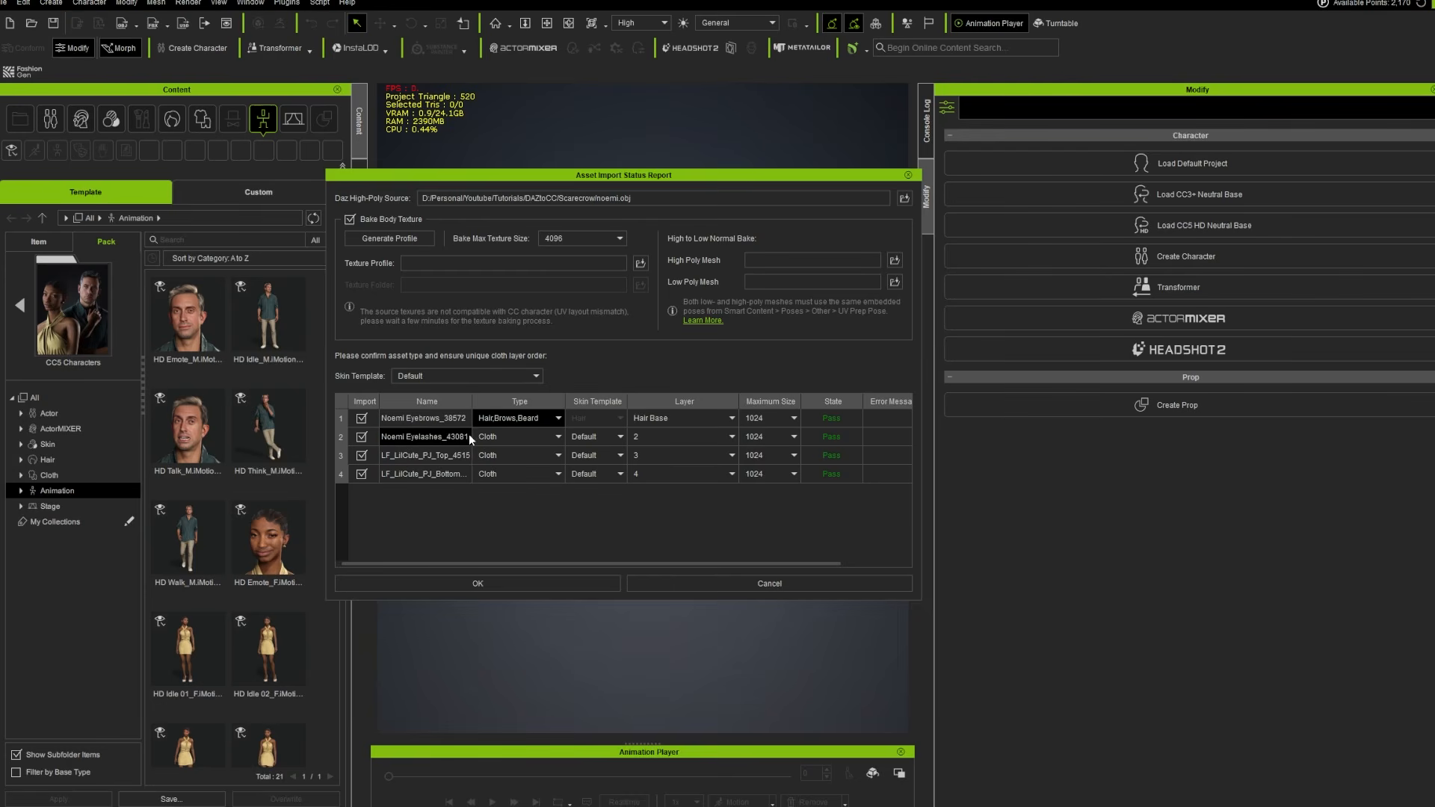
{"action": "left_click", "coordinate": [515, 436]}
{"action": "left_click", "coordinate": [514, 436]}
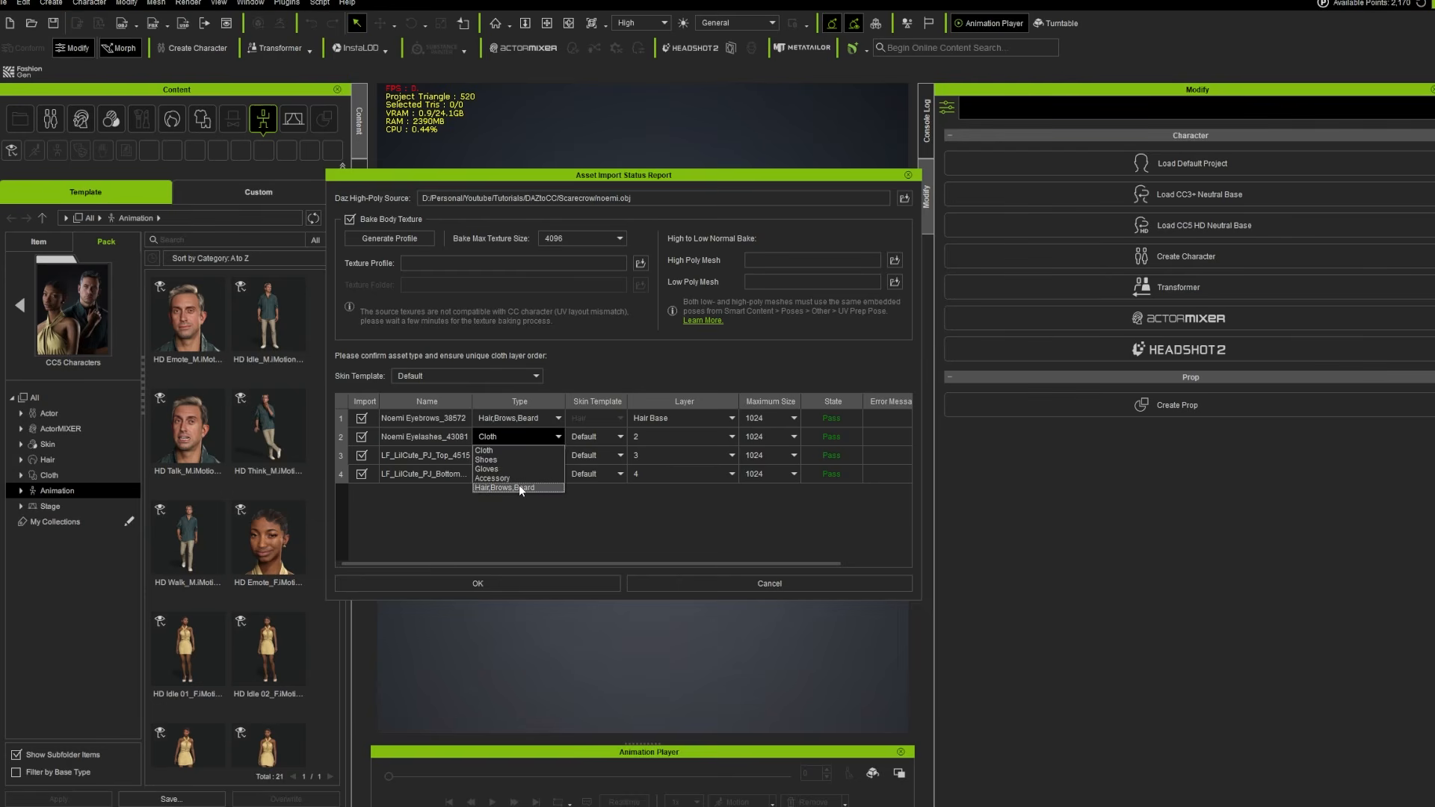
{"action": "left_click", "coordinate": [518, 486]}
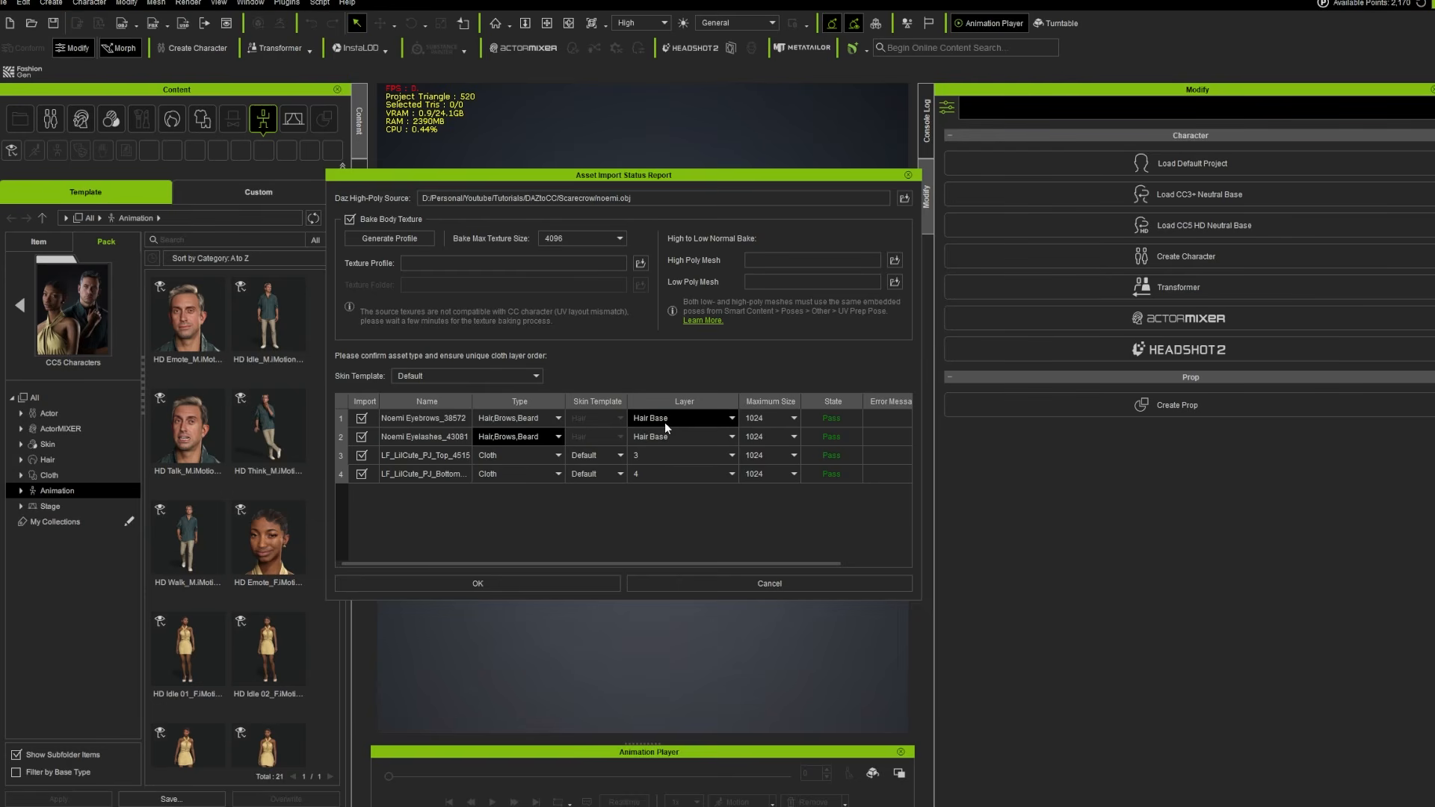
- Assign the eyebrows to the Brows layer and the eyelashes to the Eyelash layer, and start the import
{"action": "left_click", "coordinate": [687, 419]}
{"action": "left_click", "coordinate": [687, 419]}
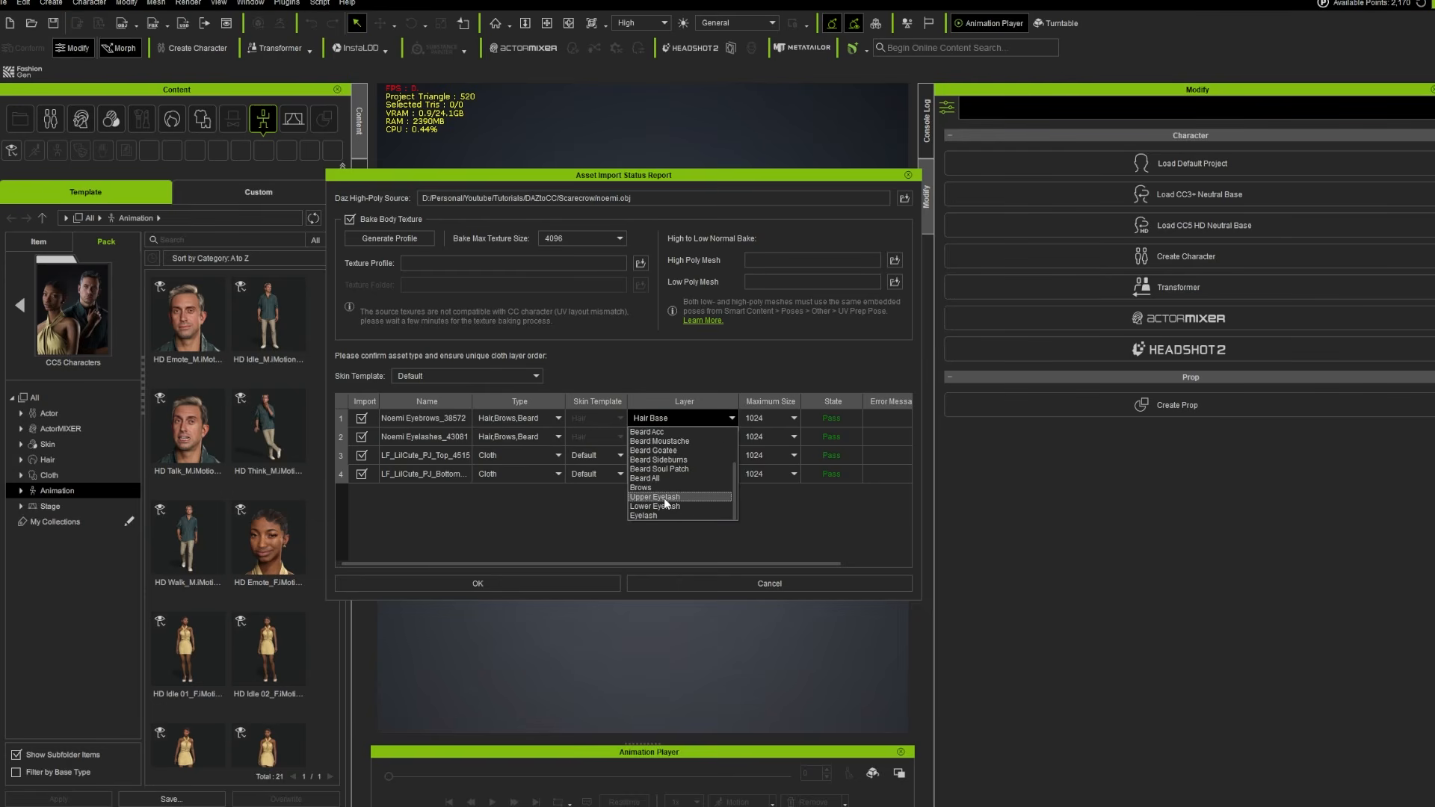
{"action": "left_click", "coordinate": [657, 487]}
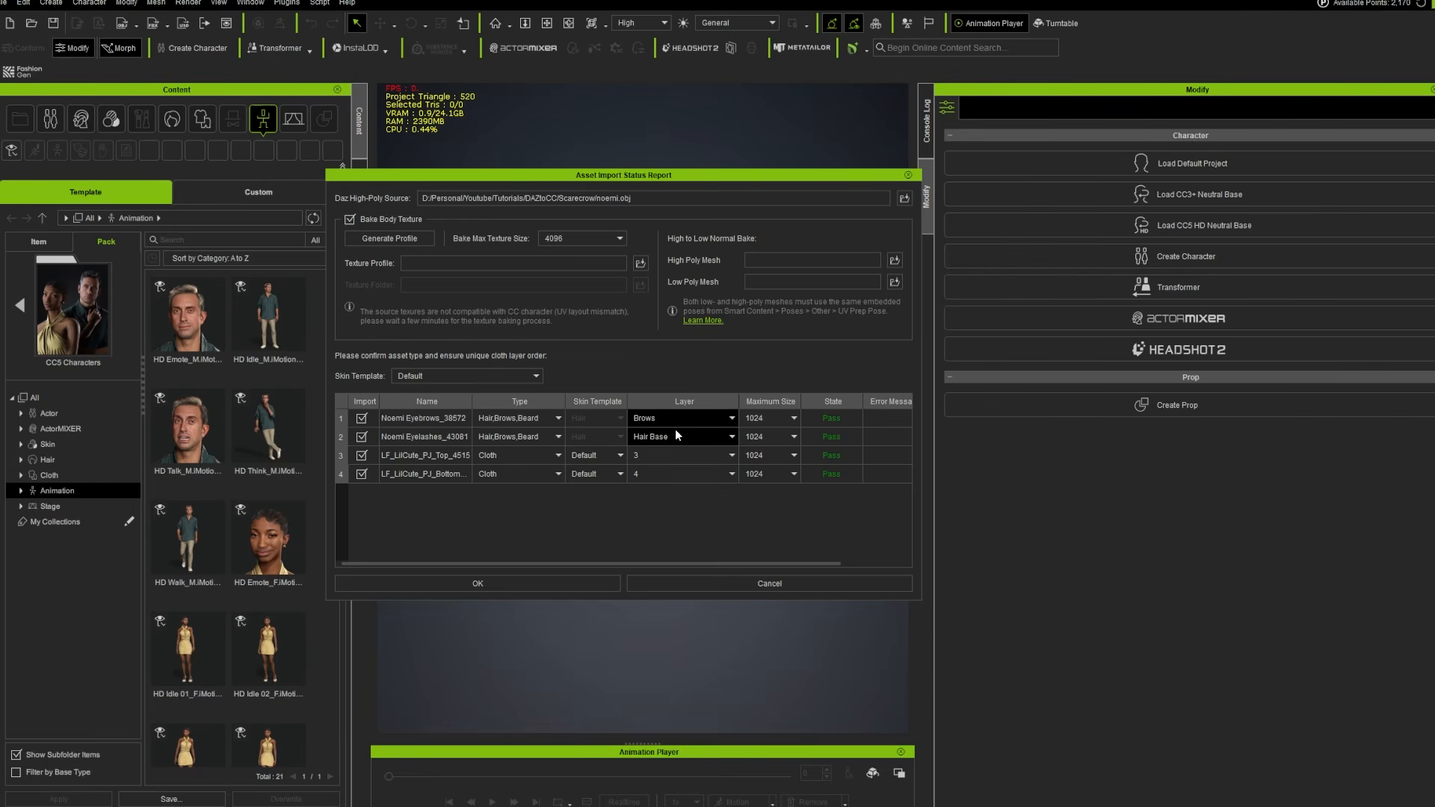
{"action": "left_click", "coordinate": [670, 437]}
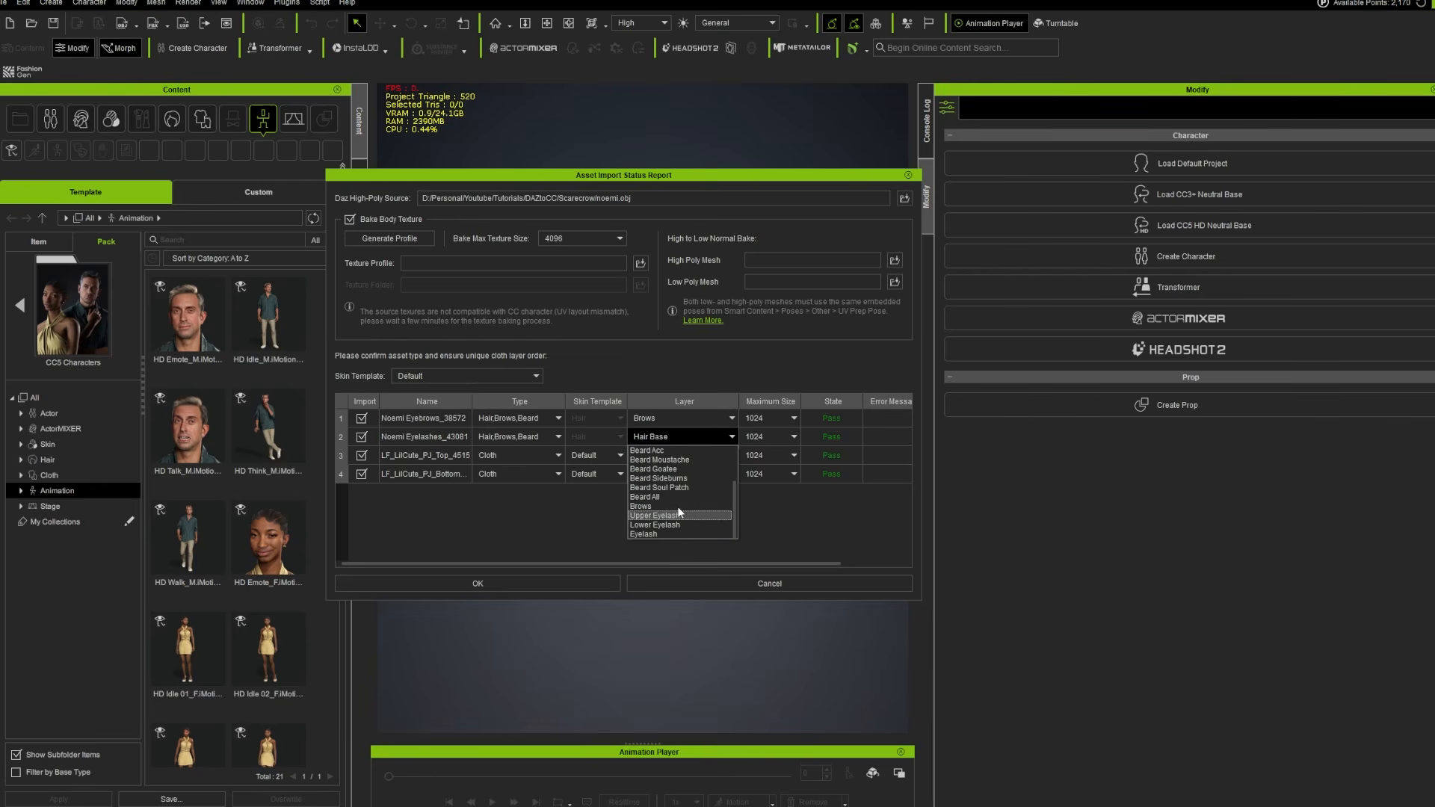
{"action": "left_click", "coordinate": [644, 532]}
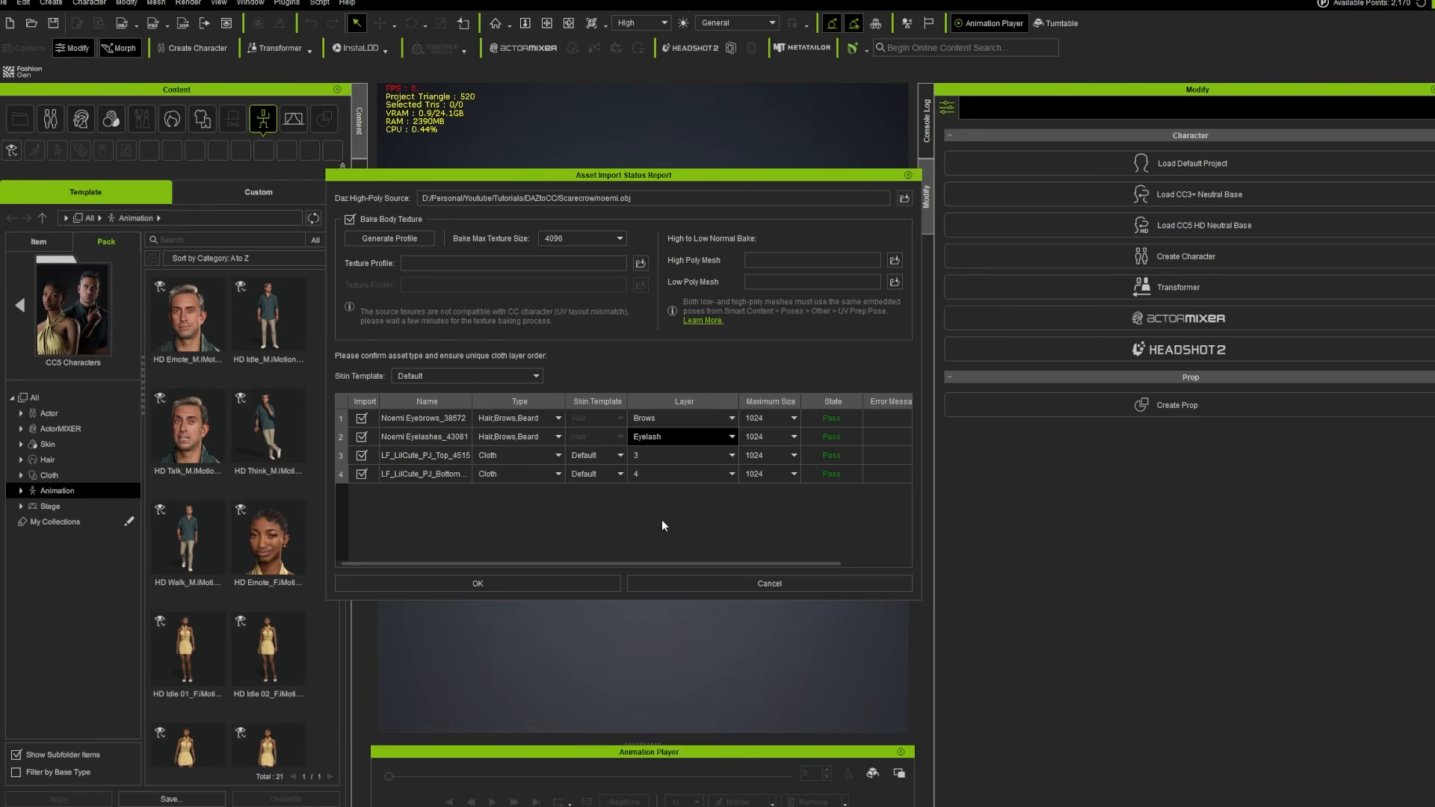
{"action": "left_click", "coordinate": [490, 582]}
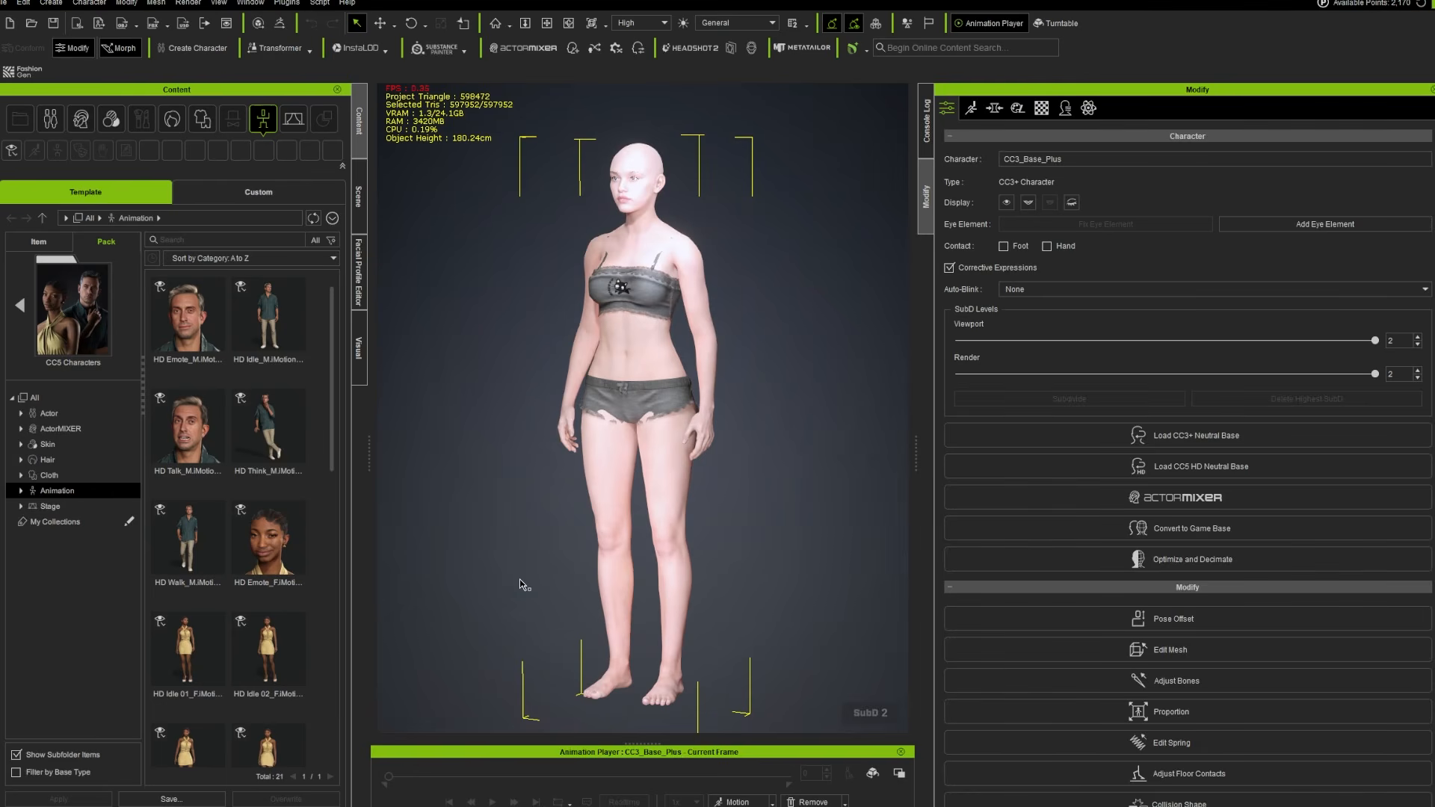
- Examine the imported character's body, face, eyes and skin from several angles and up close
{"action": "scroll", "coordinate": [802, 450], "scroll_direction": "up", "scroll_amount": 5}
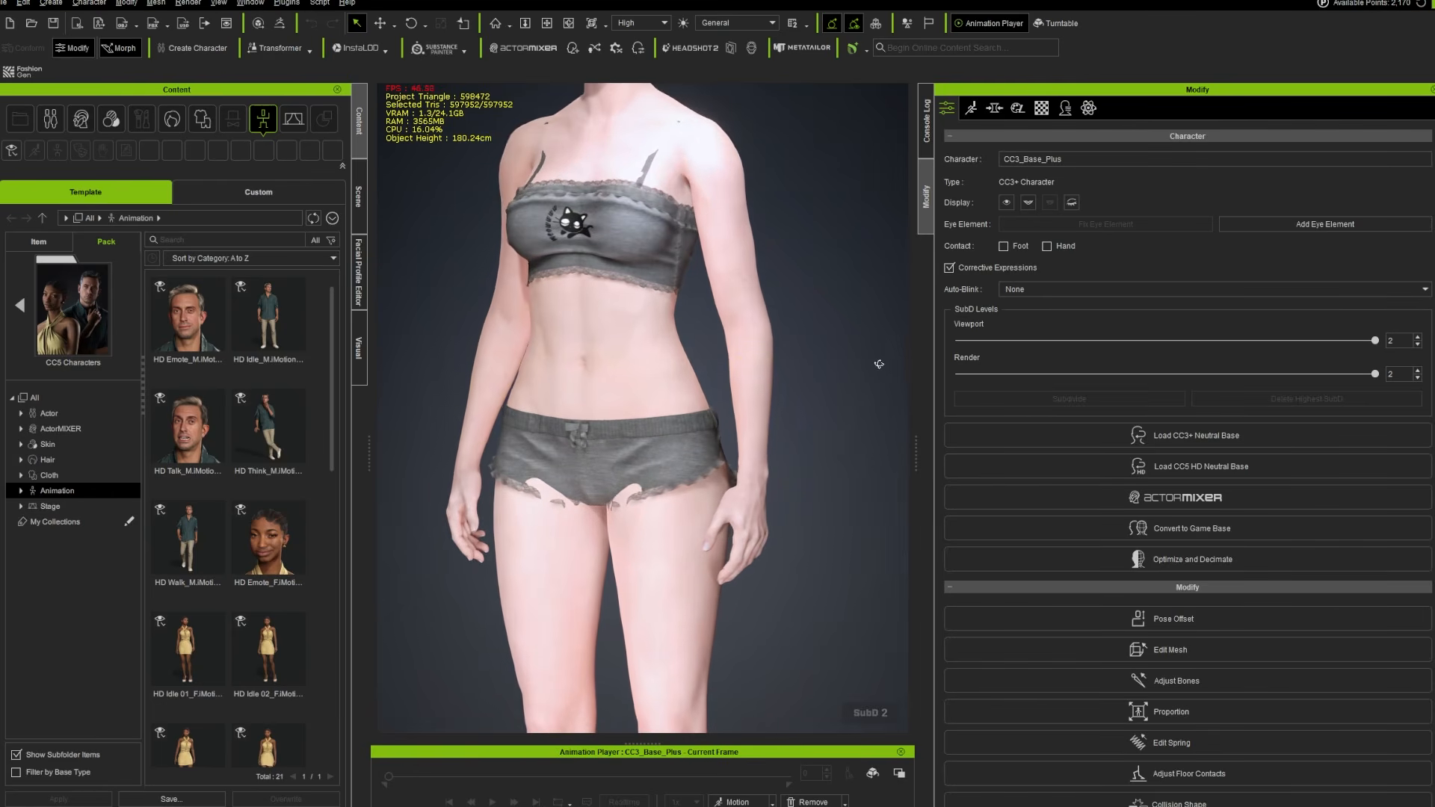
{"action": "right_click_drag", "start_coordinate": [879, 364], "coordinate": [832, 274]}
{"action": "middle_click_drag", "start_coordinate": [831, 274], "coordinate": [819, 587]}
{"action": "scroll", "coordinate": [826, 375], "scroll_direction": "up", "scroll_amount": 6}
{"action": "middle_click_drag", "start_coordinate": [819, 240], "coordinate": [802, 391]}
{"action": "right_click_drag", "start_coordinate": [802, 391], "coordinate": [703, 280]}
{"action": "right_click_drag", "start_coordinate": [836, 450], "coordinate": [609, 427]}
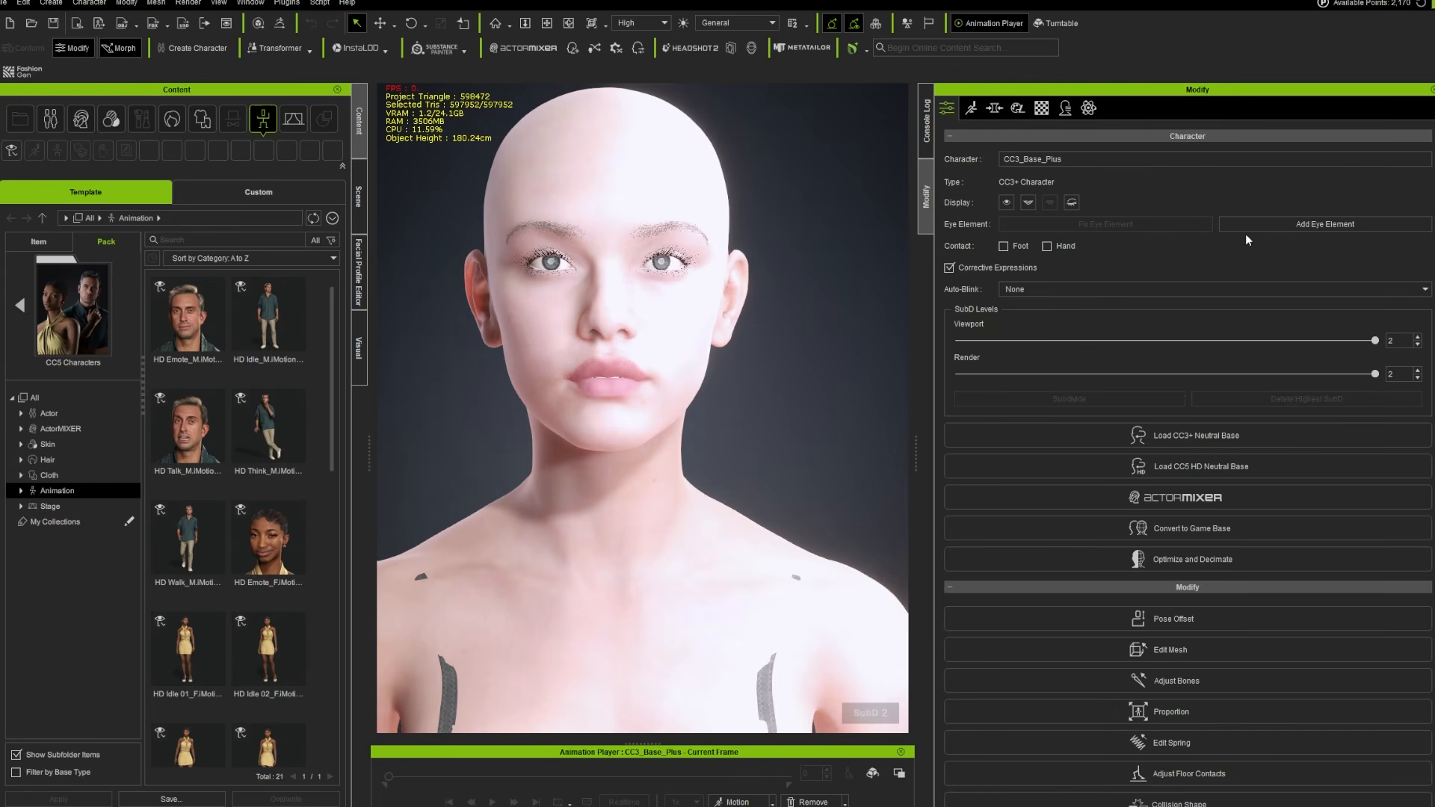
{"action": "scroll", "coordinate": [835, 380], "scroll_direction": "up", "scroll_amount": 6}
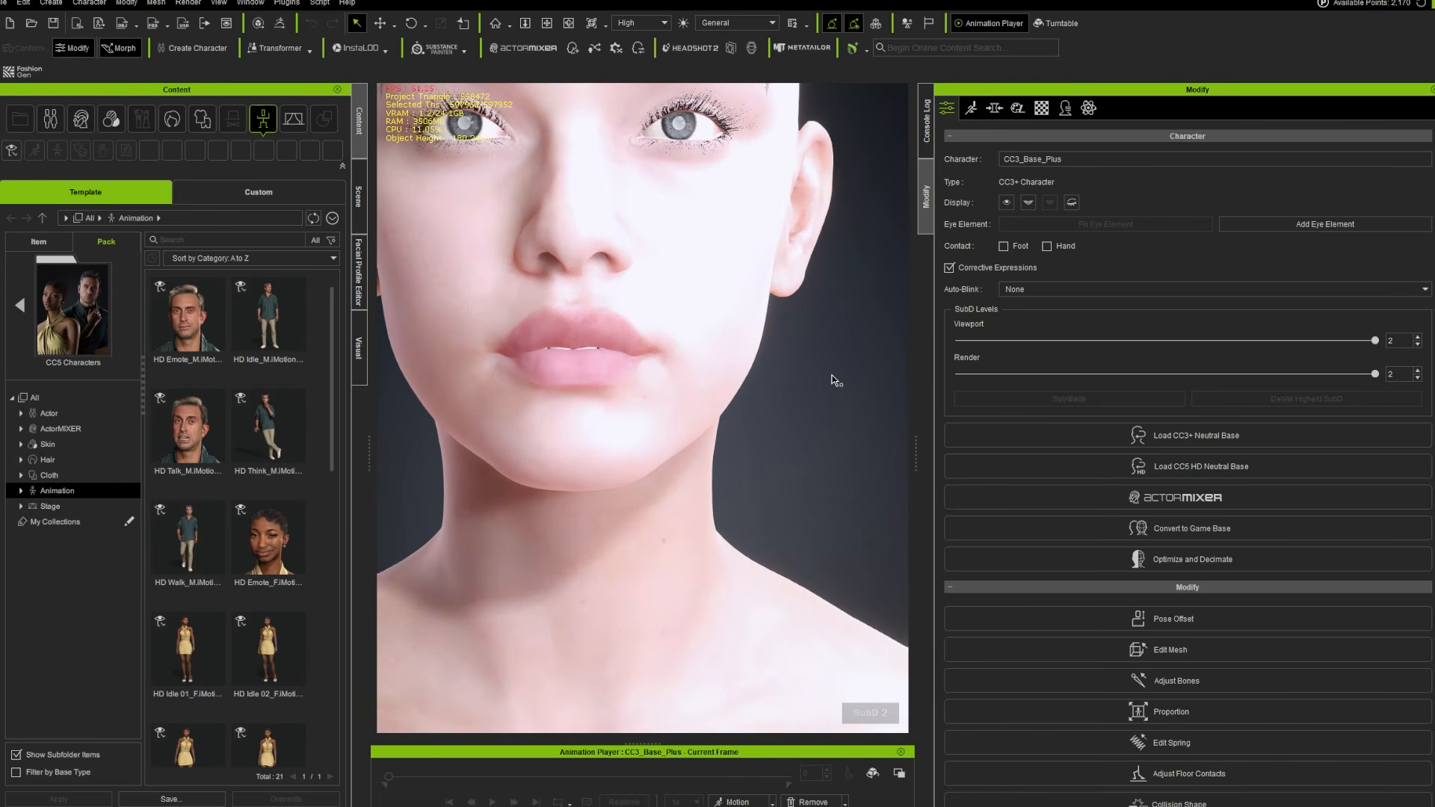
{"action": "middle_click_drag", "start_coordinate": [830, 348], "coordinate": [879, 673]}
{"action": "scroll", "coordinate": [844, 571], "scroll_direction": "up", "scroll_amount": 5}
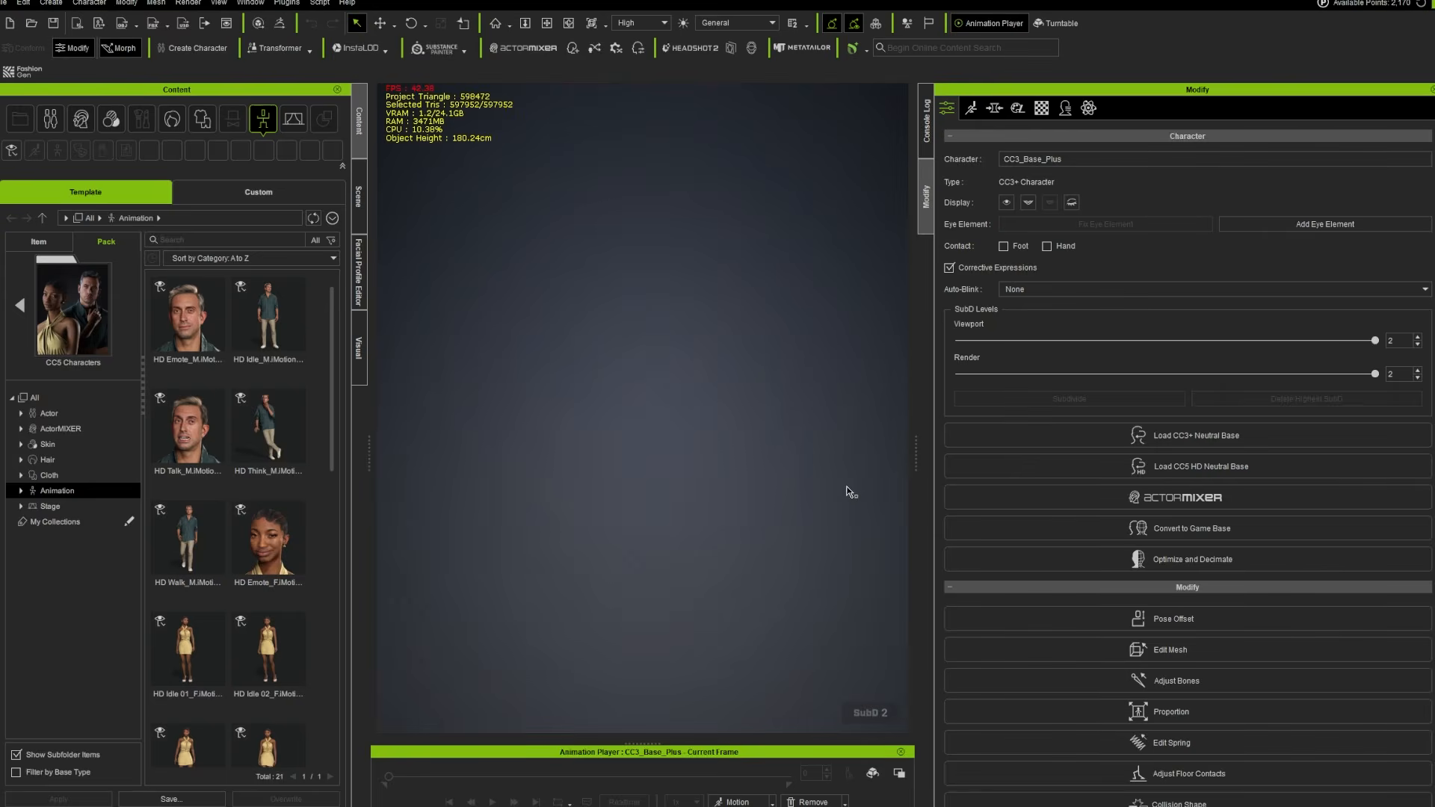
{"action": "scroll", "coordinate": [849, 489], "scroll_direction": "down", "scroll_amount": 2}
{"action": "right_click_drag", "start_coordinate": [766, 444], "coordinate": [545, 394]}
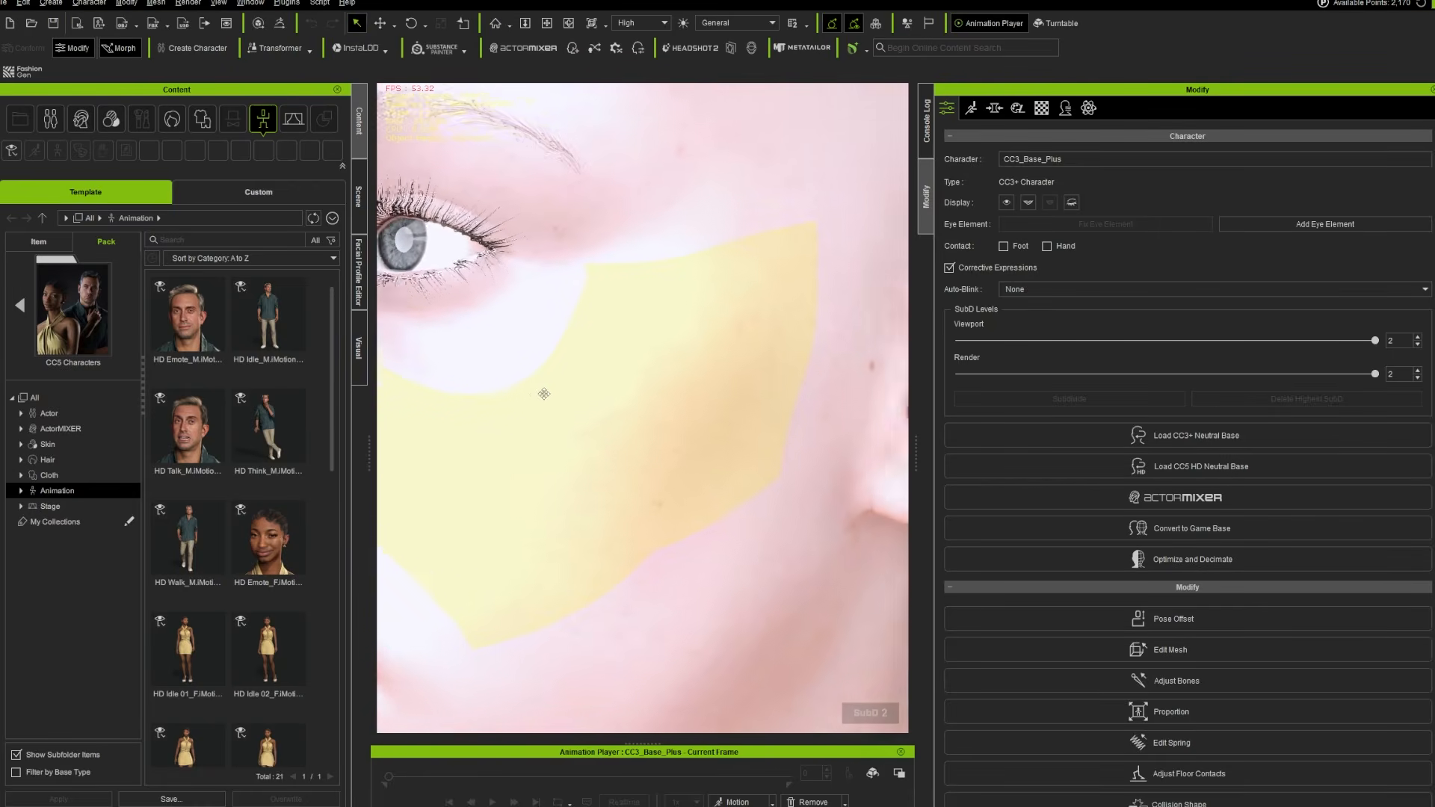
{"action": "middle_click_drag", "start_coordinate": [545, 394], "coordinate": [721, 385]}
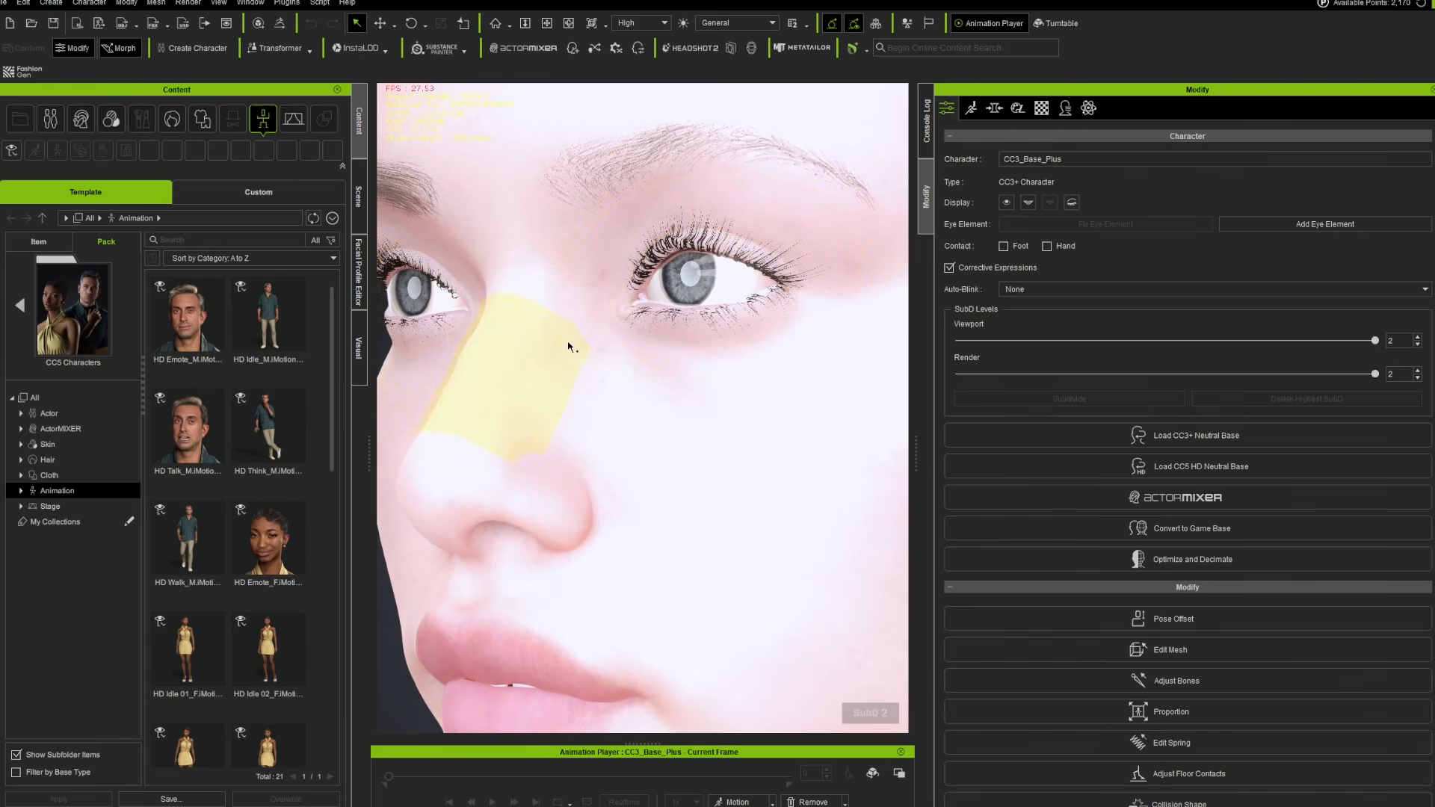
{"action": "scroll", "coordinate": [649, 385], "scroll_direction": "down", "scroll_amount": 2}
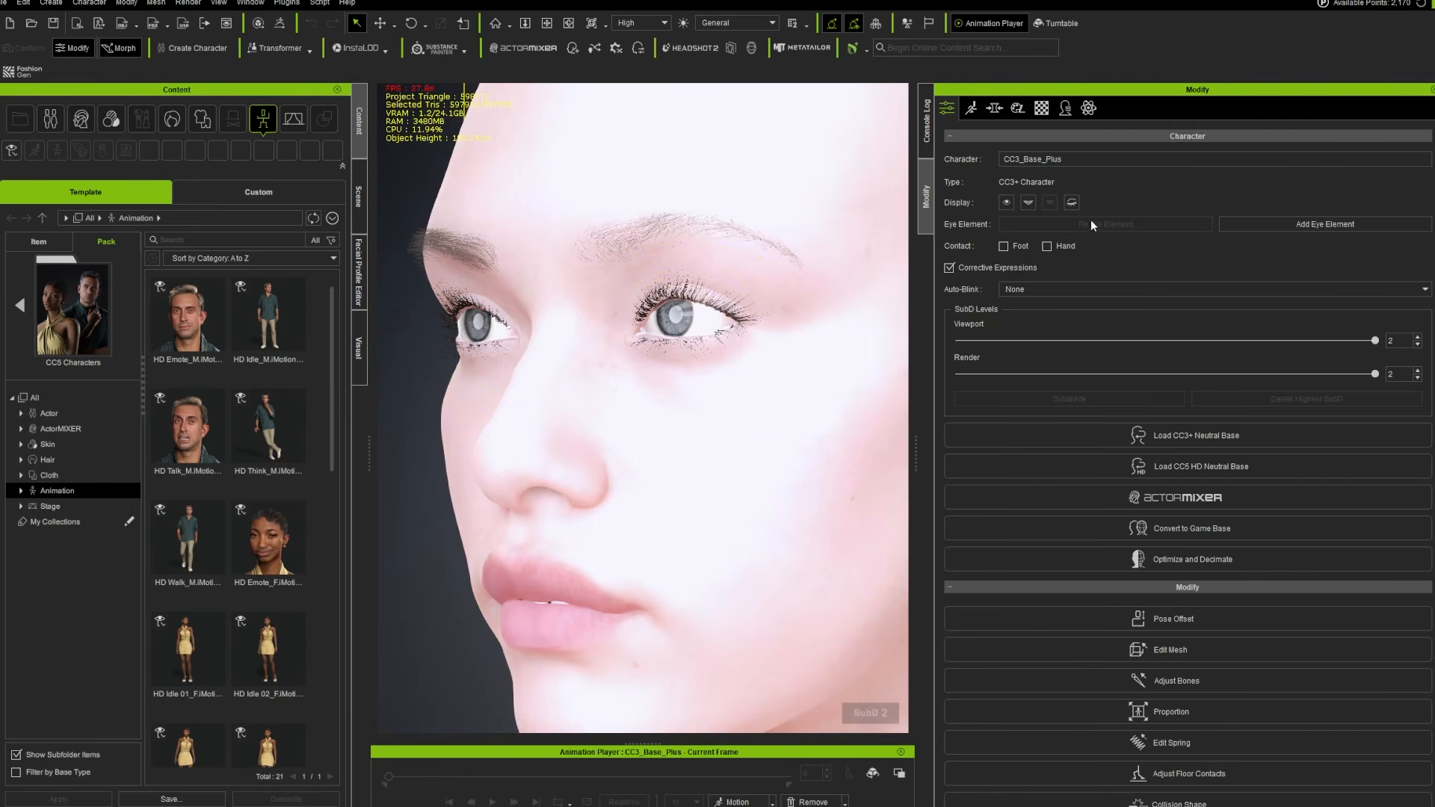
- Find the Noemi eyelashes in the scene list, hide them and show them again to check the lashes
{"action": "left_click", "coordinate": [1070, 202]}
{"action": "left_click", "coordinate": [361, 207]}
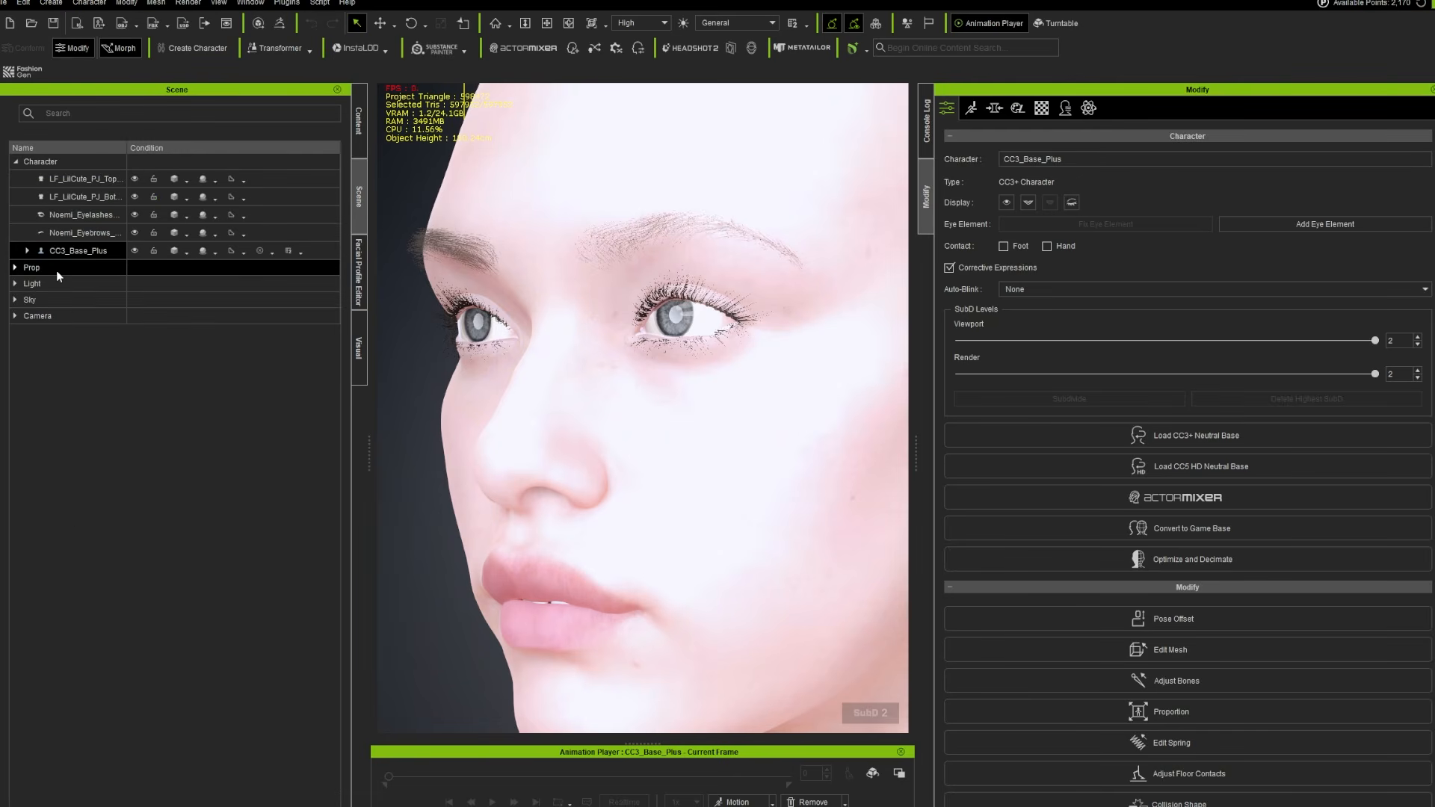
{"action": "left_click", "coordinate": [73, 214]}
{"action": "left_click", "coordinate": [135, 215]}
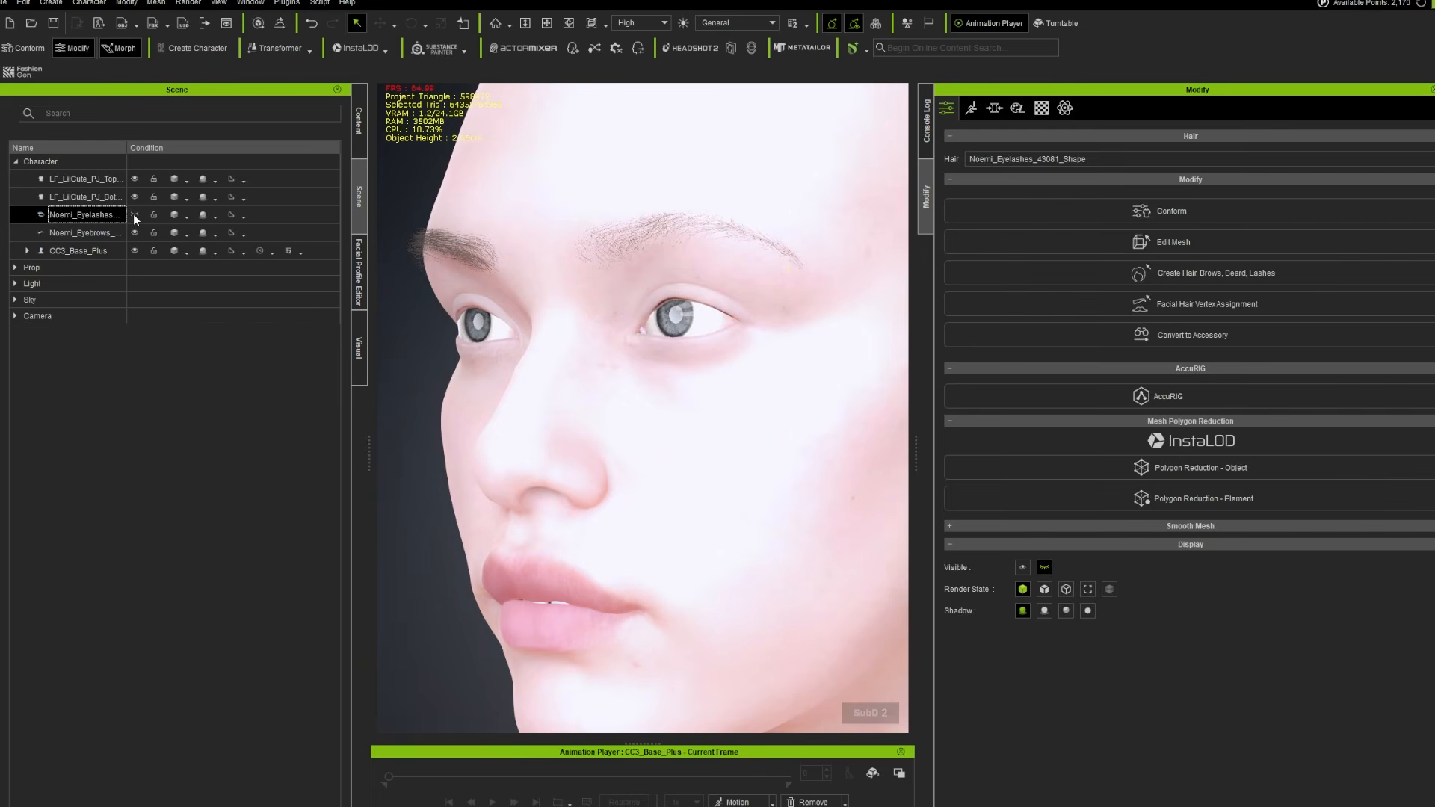
{"action": "left_click", "coordinate": [134, 215]}
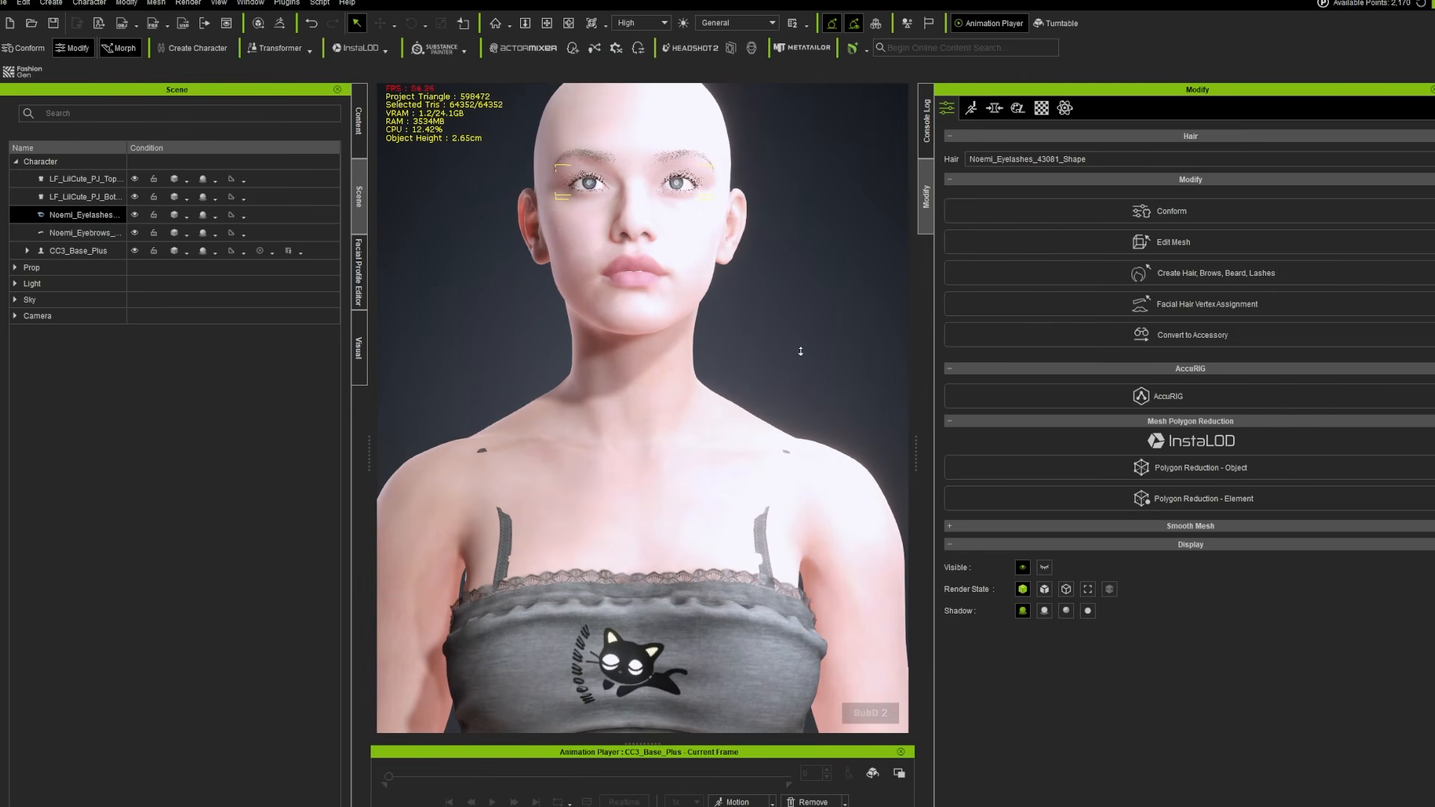
- Conform the LF_LilCute_PJ_Top cloth to the body by calculating its collision, keeping the offered settings
{"action": "left_click", "coordinate": [82, 180]}
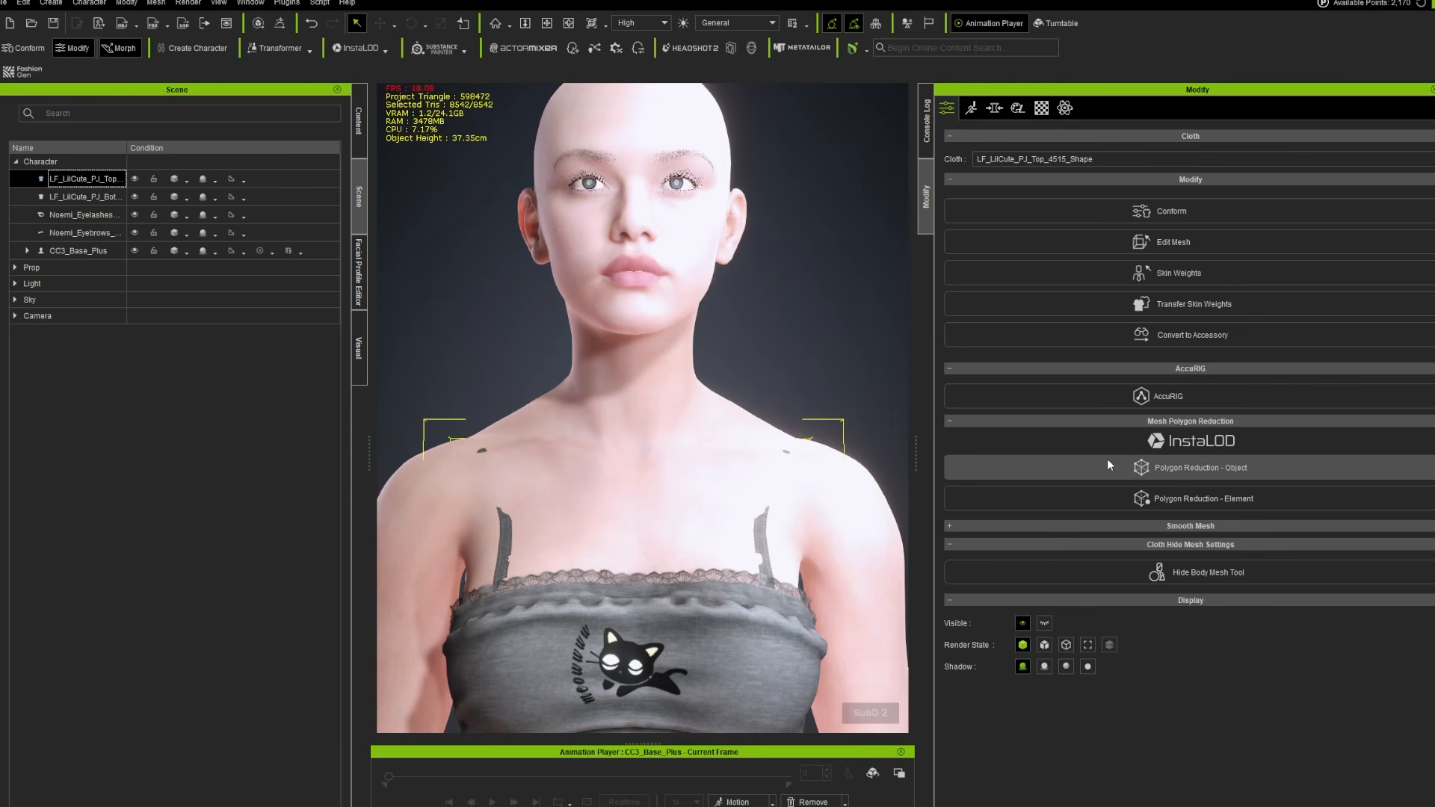
{"action": "left_click", "coordinate": [1178, 212]}
{"action": "scroll", "coordinate": [760, 472], "scroll_direction": "down", "scroll_amount": 5}
{"action": "middle_click_drag", "start_coordinate": [760, 472], "coordinate": [769, 449]}
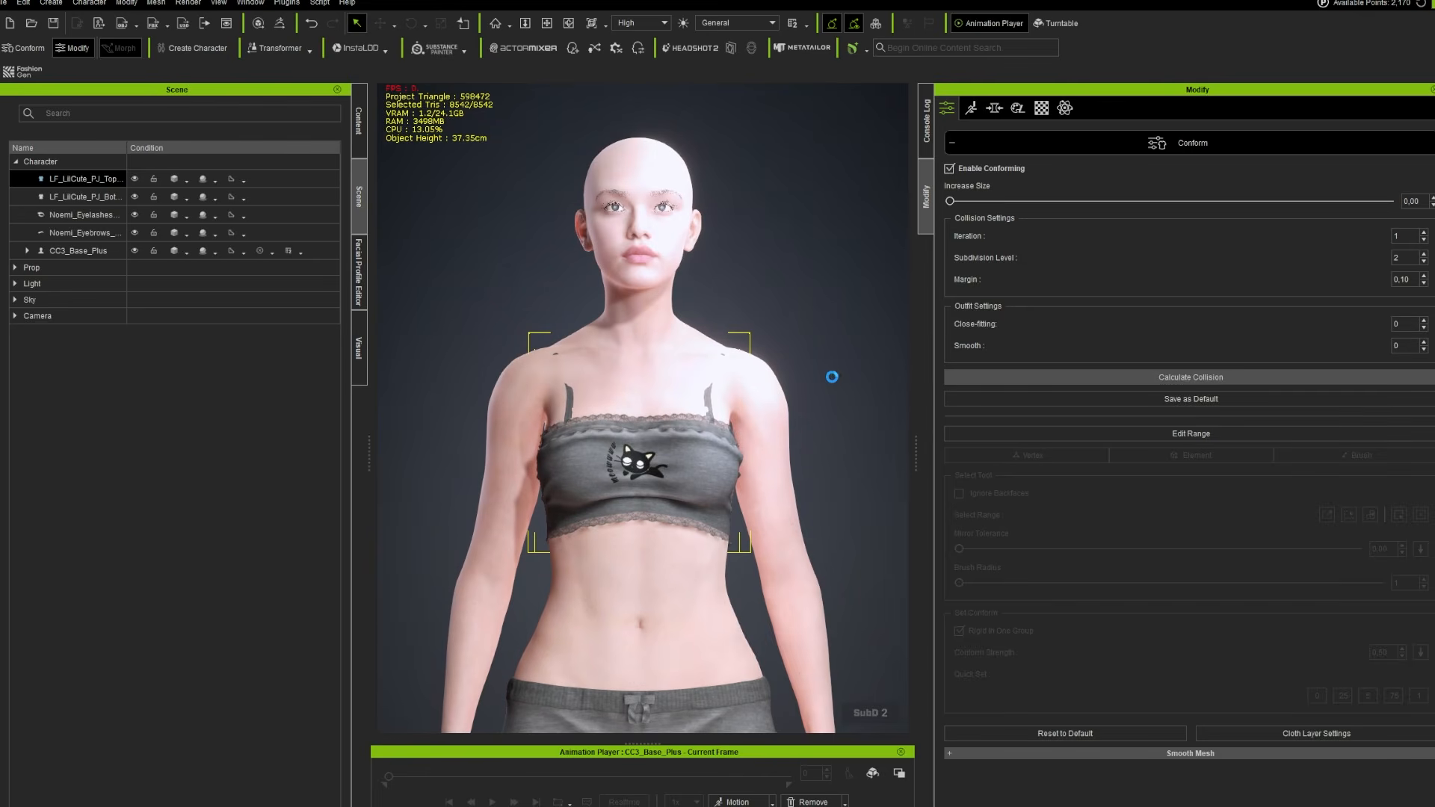
{"action": "middle_click_drag", "start_coordinate": [833, 400], "coordinate": [842, 449]}
{"action": "right_click_drag", "start_coordinate": [843, 448], "coordinate": [843, 402]}
{"action": "middle_click_drag", "start_coordinate": [843, 401], "coordinate": [896, 262]}
{"action": "right_click_drag", "start_coordinate": [896, 261], "coordinate": [993, 245]}
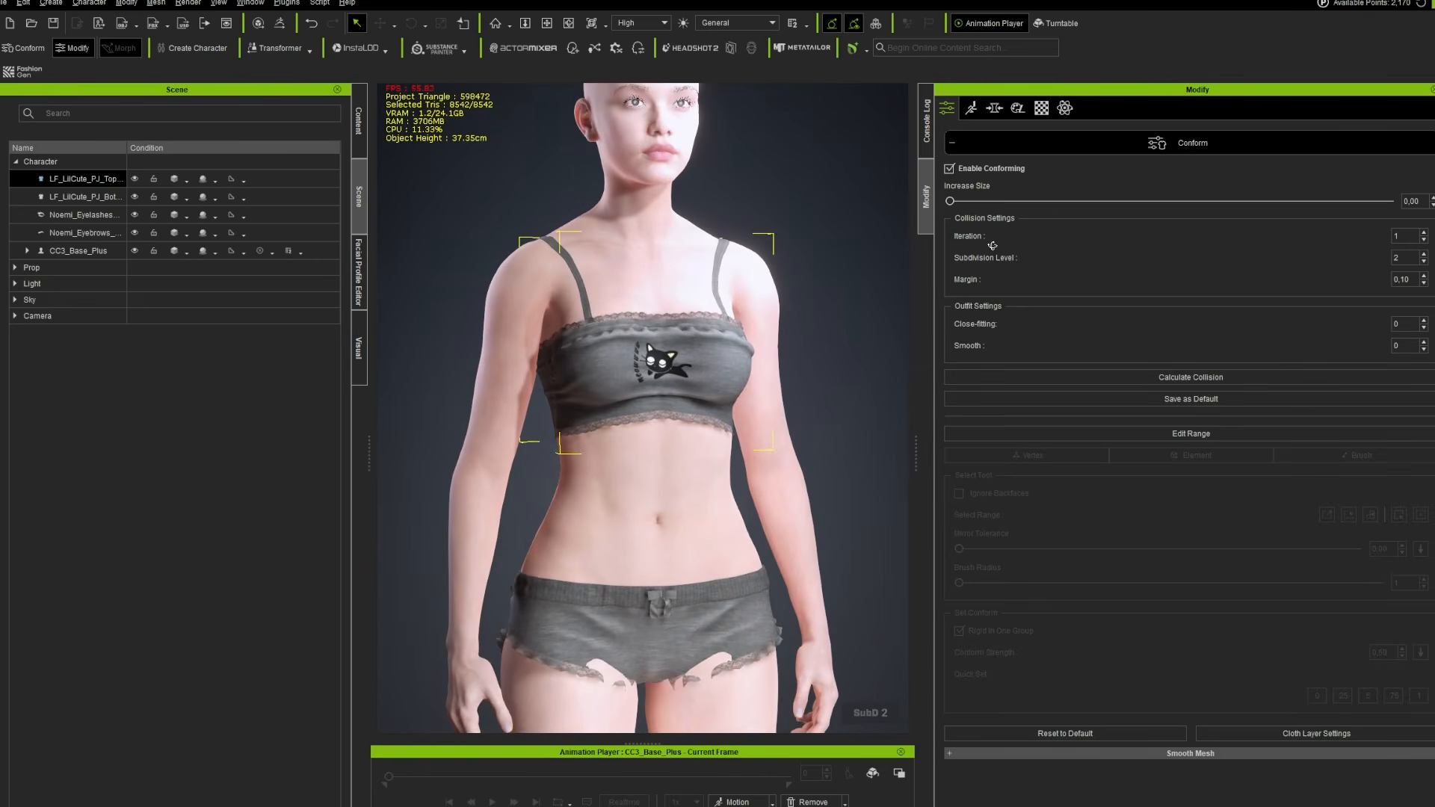
- Calculate the collision of the LF_LilCute_PJ bottoms with the body, keeping the offered conform settings
{"action": "left_click", "coordinate": [85, 198]}
{"action": "left_click", "coordinate": [1203, 379]}
{"action": "right_click_drag", "start_coordinate": [833, 504], "coordinate": [1357, 514]}
{"action": "scroll", "coordinate": [815, 322], "scroll_direction": "down", "scroll_amount": 2}
- Compare the converted head in profile and three-quarter view with the original figure in DAZ Studio
{"action": "middle_click_drag", "start_coordinate": [811, 313], "coordinate": [805, 370]}
{"action": "scroll", "coordinate": [805, 371], "scroll_direction": "up", "scroll_amount": 5}
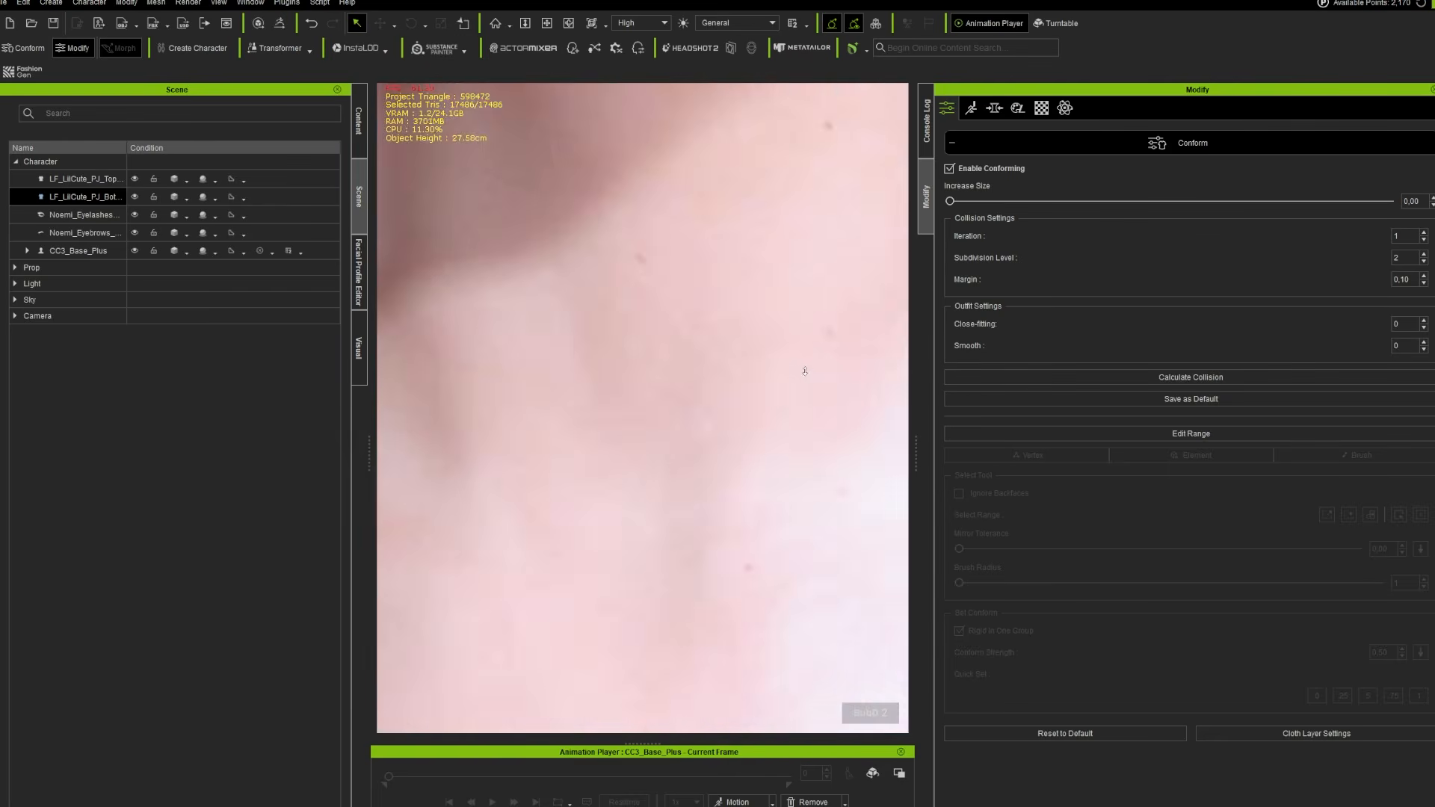
{"action": "scroll", "coordinate": [804, 371], "scroll_direction": "down", "scroll_amount": 5}
{"action": "right_click_drag", "start_coordinate": [708, 580], "coordinate": [698, 487]}
{"action": "scroll", "coordinate": [698, 486], "scroll_direction": "down", "scroll_amount": 2}
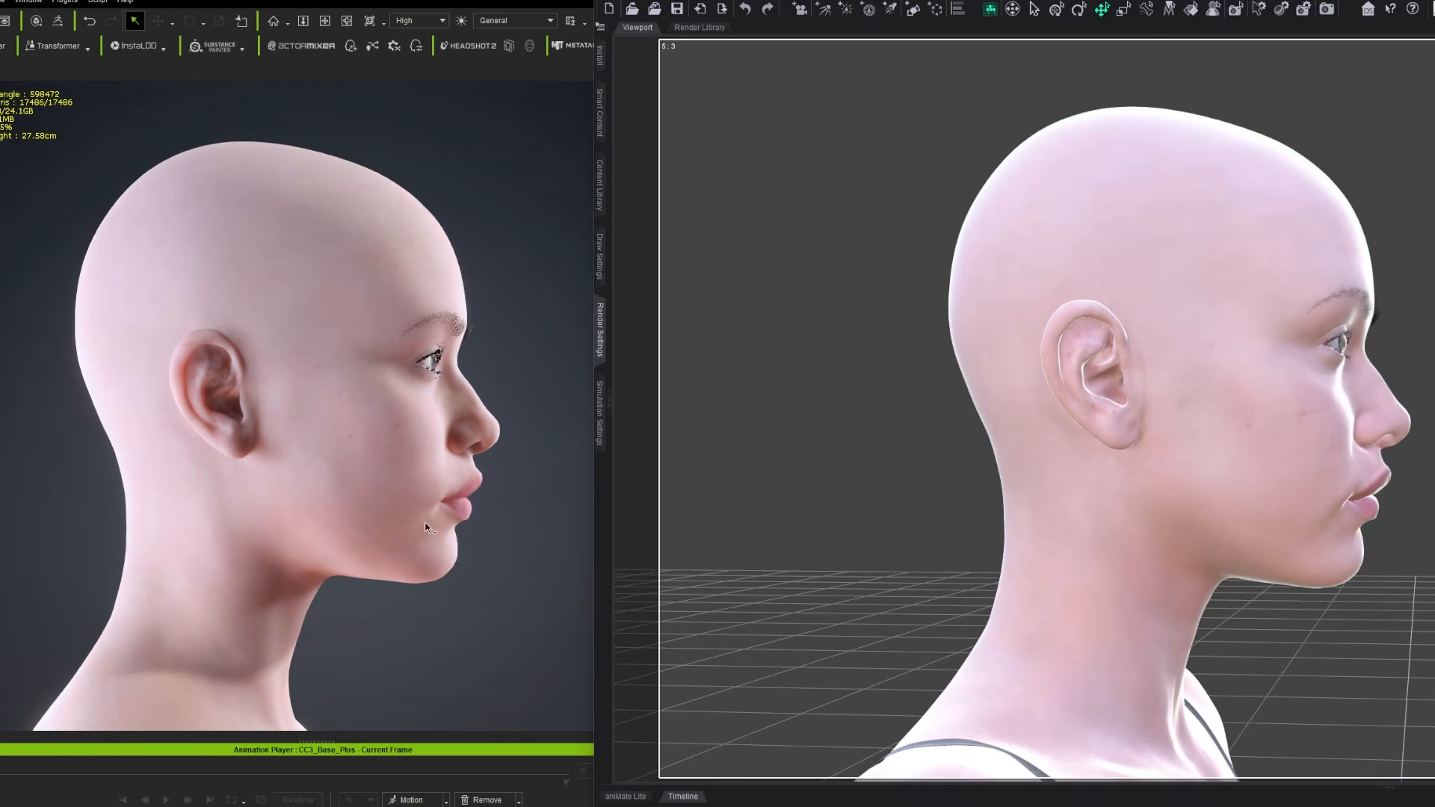
{"action": "scroll", "coordinate": [577, 535], "scroll_direction": "up", "scroll_amount": 1}
{"action": "right_click_drag", "start_coordinate": [581, 536], "coordinate": [329, 538]}
{"action": "scroll", "coordinate": [518, 455], "scroll_direction": "up", "scroll_amount": 4}
{"action": "right_click_drag", "start_coordinate": [519, 455], "coordinate": [598, 419]}
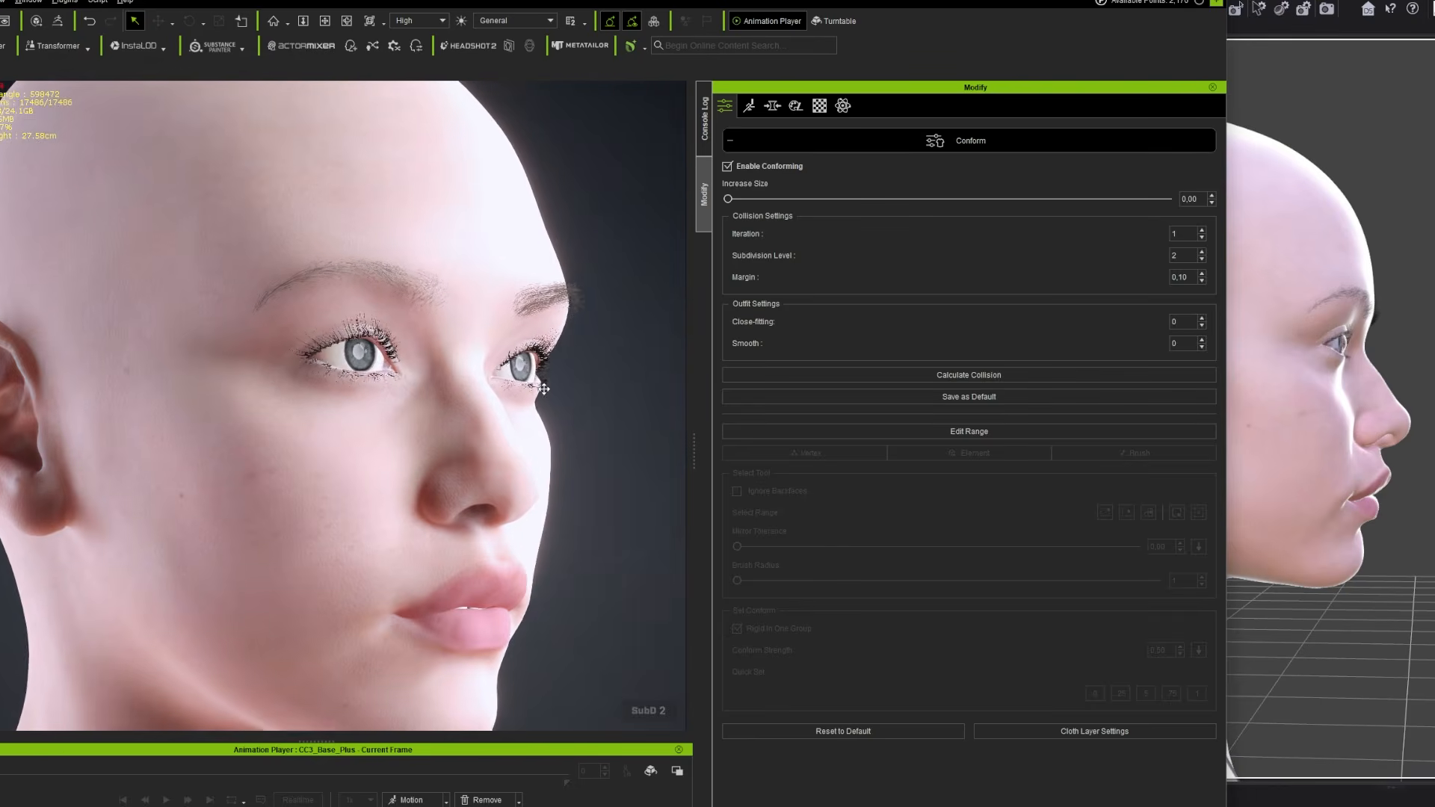
{"action": "scroll", "coordinate": [564, 474], "scroll_direction": "up", "scroll_amount": 3}
{"action": "right_click_drag", "start_coordinate": [564, 474], "coordinate": [568, 418]}
- Turn the DAZ Studio figure to a frontal close-up and compare its face with the converted character's
{"action": "left_click", "coordinate": [1304, 419]}
{"action": "scroll", "coordinate": [1166, 433], "scroll_direction": "down", "scroll_amount": 3}
{"action": "left_click_drag", "start_coordinate": [1304, 419], "coordinate": [897, 433], "text": "ctrl+alt"}
{"action": "scroll", "coordinate": [1166, 434], "scroll_direction": "up", "scroll_amount": 5}
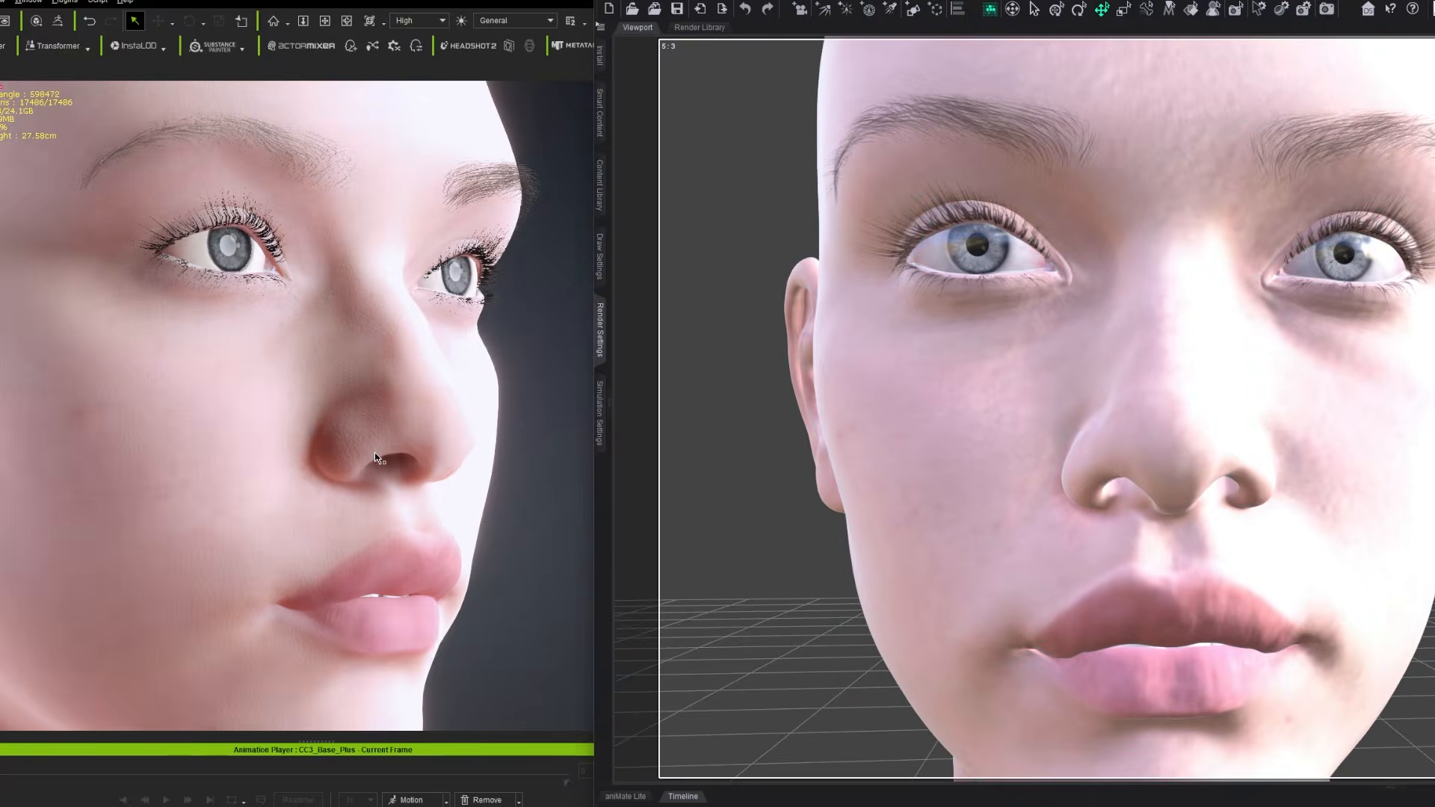
{"action": "mouse_move", "coordinate": [299, 426]}
{"action": "right_mouse_down"}
{"action": "mouse_move", "coordinate": [272, 414]}
{"action": "mouse_move", "coordinate": [282, 432]}
{"action": "right_mouse_up"}
{"action": "middle_click_drag", "start_coordinate": [281, 432], "coordinate": [888, 473]}
{"action": "scroll", "coordinate": [888, 473], "scroll_direction": "down", "scroll_amount": 3}
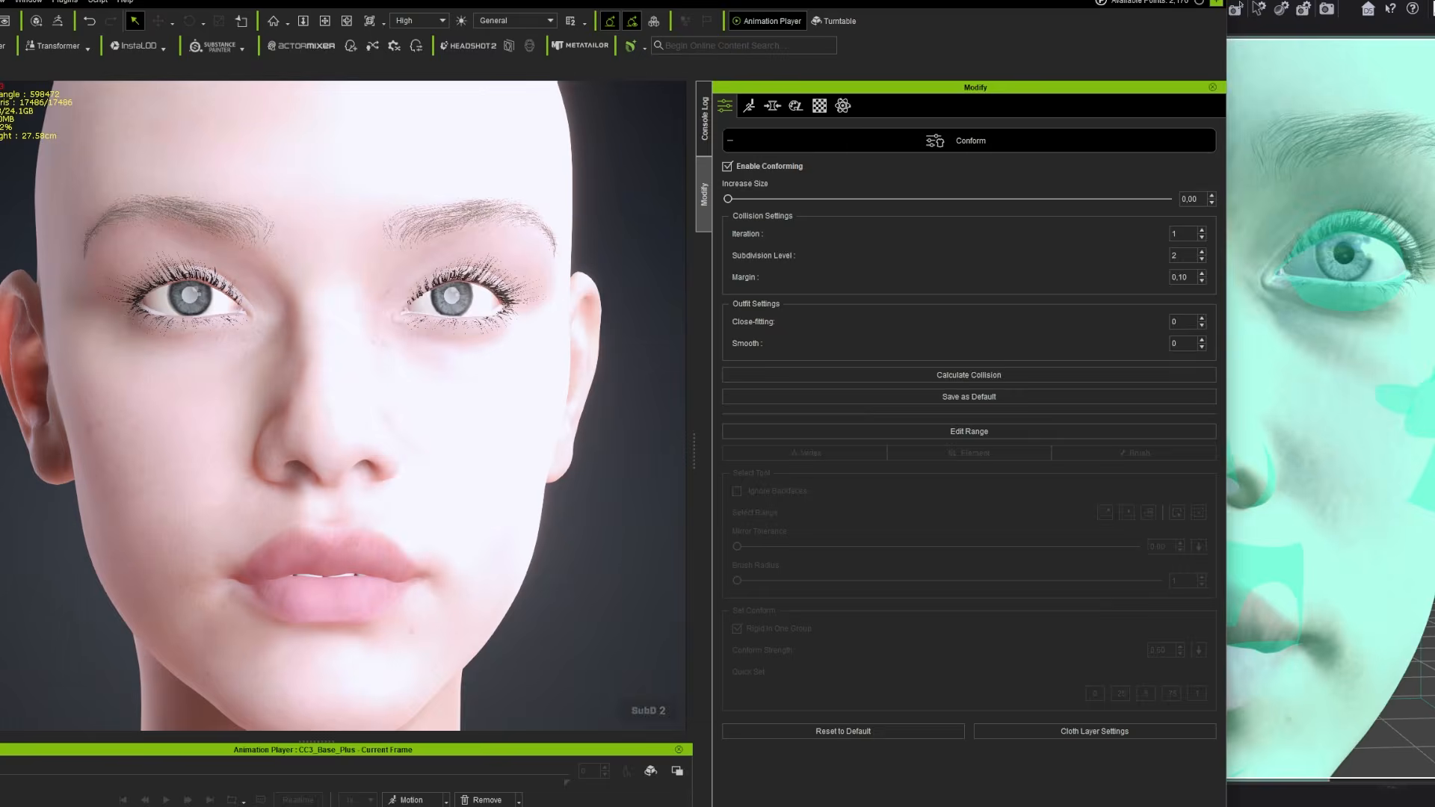
- Compare the full face and the clothed body of the DAZ Studio original with the converted character
{"action": "left_click", "coordinate": [1312, 448]}
{"action": "scroll", "coordinate": [1311, 448], "scroll_direction": "down", "scroll_amount": 4}
{"action": "left_click_drag", "start_coordinate": [1312, 448], "coordinate": [1270, 441], "text": "ctrl+alt"}
{"action": "left_click_drag", "start_coordinate": [1375, 559], "coordinate": [1413, 554], "text": "ctrl+alt"}
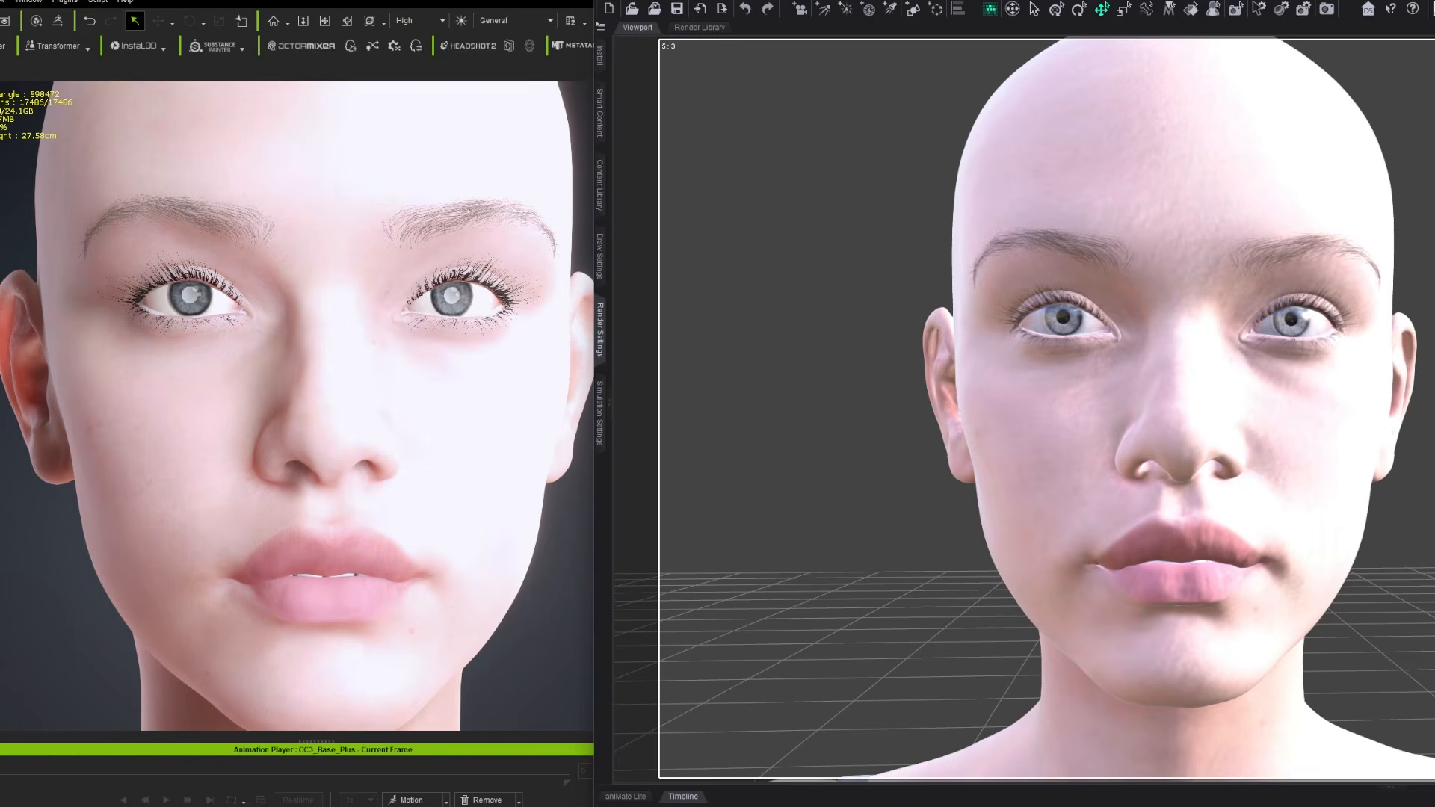
{"action": "scroll", "coordinate": [1166, 373], "scroll_direction": "up", "scroll_amount": 2}
{"action": "scroll", "coordinate": [1166, 374], "scroll_direction": "down", "scroll_amount": 1}
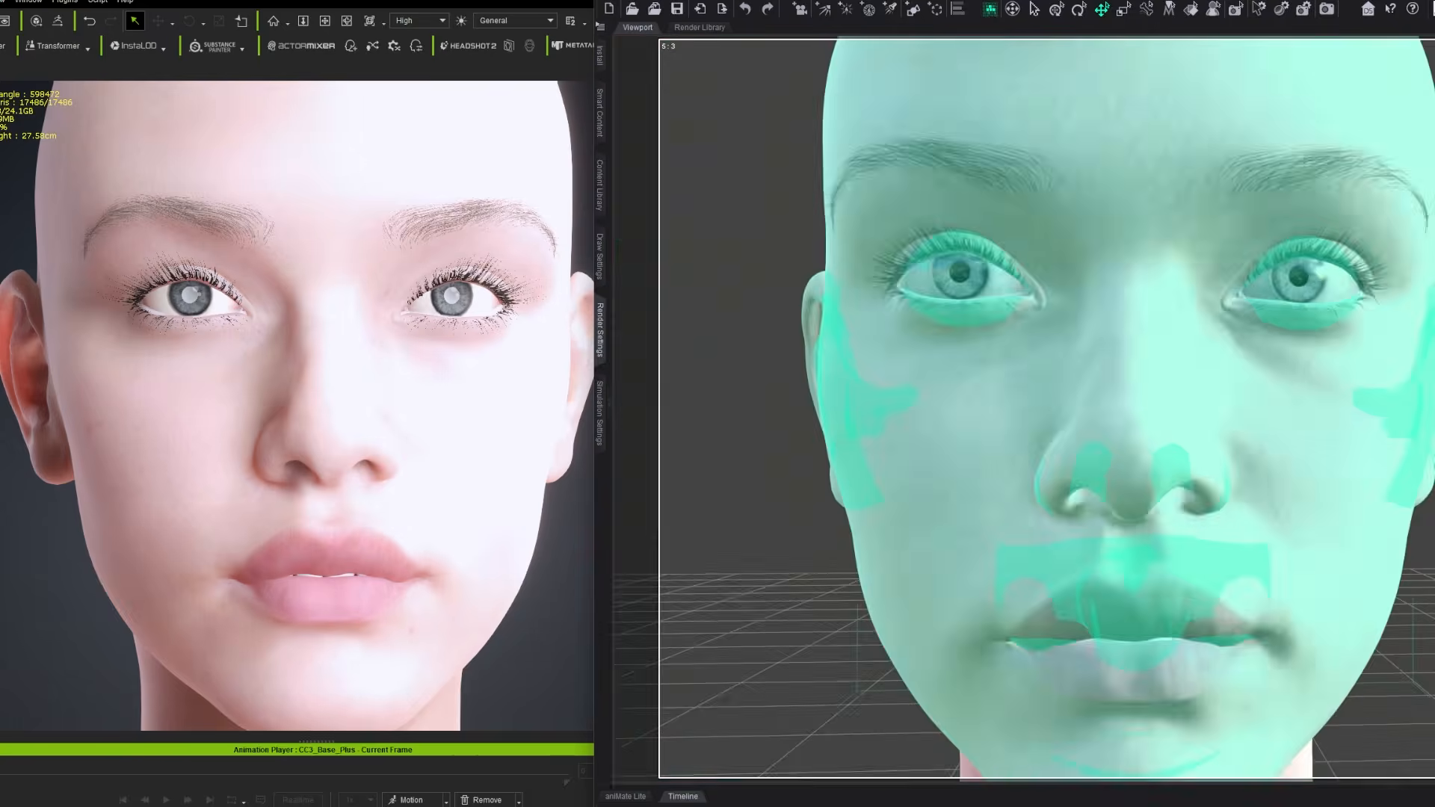
{"action": "scroll", "coordinate": [1165, 374], "scroll_direction": "down", "scroll_amount": 2}
{"action": "scroll", "coordinate": [1426, 572], "scroll_direction": "down", "scroll_amount": 3}
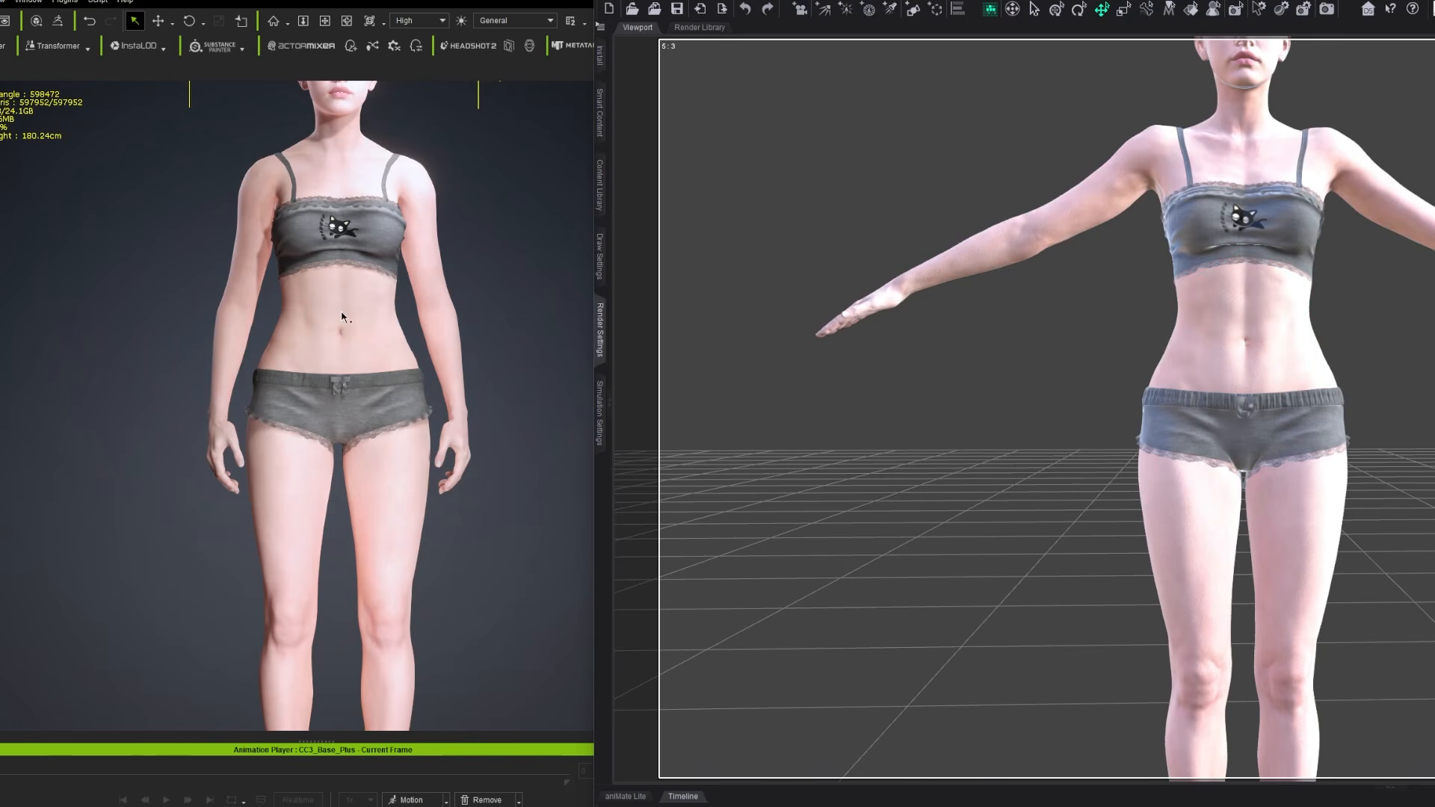
- Compare the shoulders, straps and lace edge of the top close up on the converted character and the DAZ Studio original
{"action": "middle_click_drag", "start_coordinate": [479, 167], "coordinate": [482, 246]}
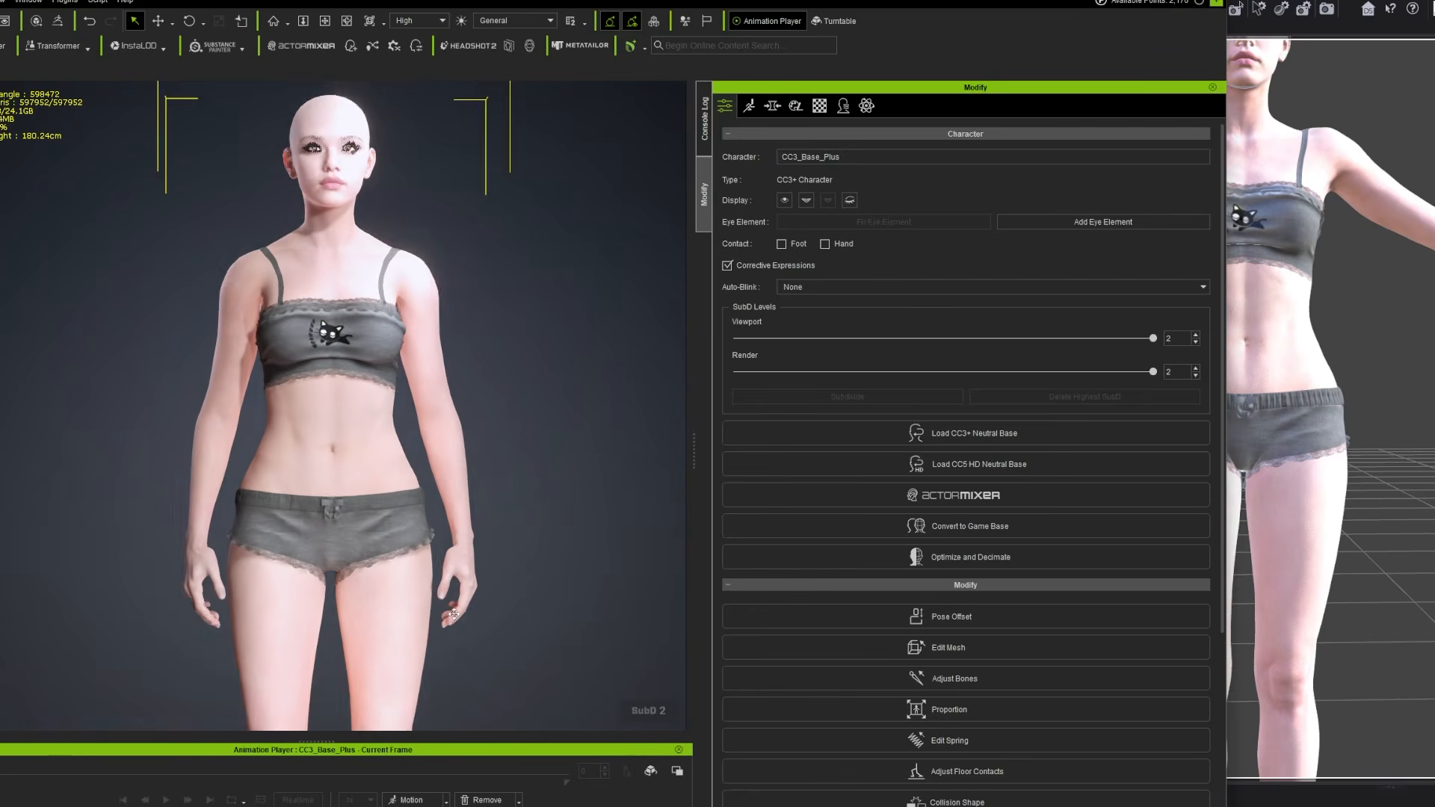
{"action": "scroll", "coordinate": [618, 141], "scroll_direction": "up", "scroll_amount": 5}
{"action": "middle_click_drag", "start_coordinate": [618, 142], "coordinate": [590, 301]}
{"action": "scroll", "coordinate": [590, 301], "scroll_direction": "up", "scroll_amount": 4}
{"action": "right_click_drag", "start_coordinate": [590, 302], "coordinate": [646, 313]}
{"action": "right_click_drag", "start_coordinate": [1173, 369], "coordinate": [1409, 343]}
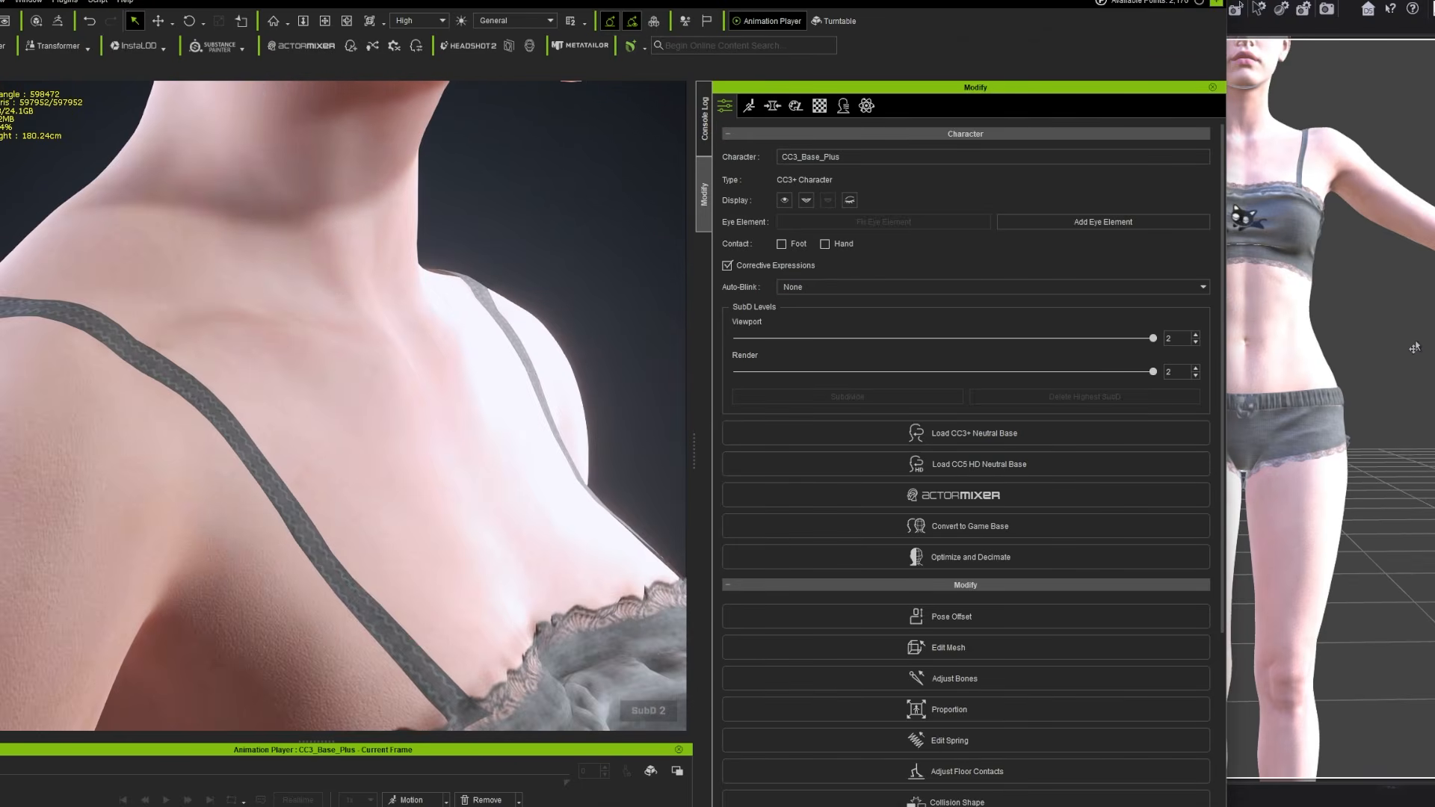
{"action": "middle_click_drag", "start_coordinate": [1409, 343], "coordinate": [1263, 449]}
{"action": "scroll", "coordinate": [1263, 448], "scroll_direction": "up", "scroll_amount": 4}
{"action": "scroll", "coordinate": [1263, 449], "scroll_direction": "up", "scroll_amount": 3}
{"action": "right_click_drag", "start_coordinate": [1262, 449], "coordinate": [1233, 553]}
{"action": "middle_click_drag", "start_coordinate": [1233, 553], "coordinate": [1383, 373]}
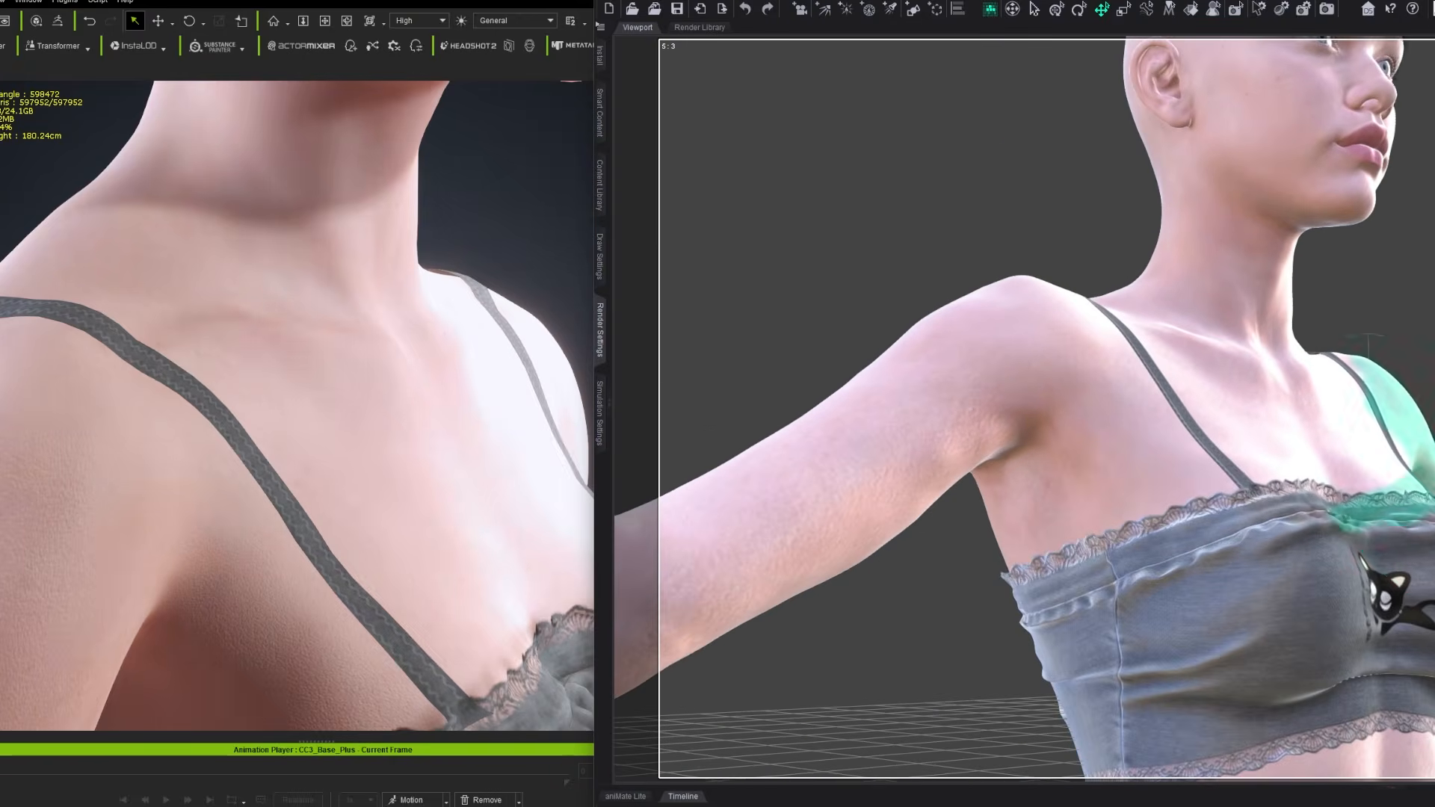
- Turn both figures around and compare the back and the rear of the clothing with the DAZ Studio original
{"action": "right_click_drag", "start_coordinate": [455, 356], "coordinate": [882, 363]}
{"action": "right_click_drag", "start_coordinate": [1270, 367], "coordinate": [986, 364]}
{"action": "right_click_drag", "start_coordinate": [384, 360], "coordinate": [134, 553]}
{"action": "right_click_drag", "start_coordinate": [1271, 366], "coordinate": [1412, 370]}
{"action": "scroll", "coordinate": [1166, 366], "scroll_direction": "down", "scroll_amount": 3}
{"action": "right_click_drag", "start_coordinate": [341, 421], "coordinate": [897, 422]}
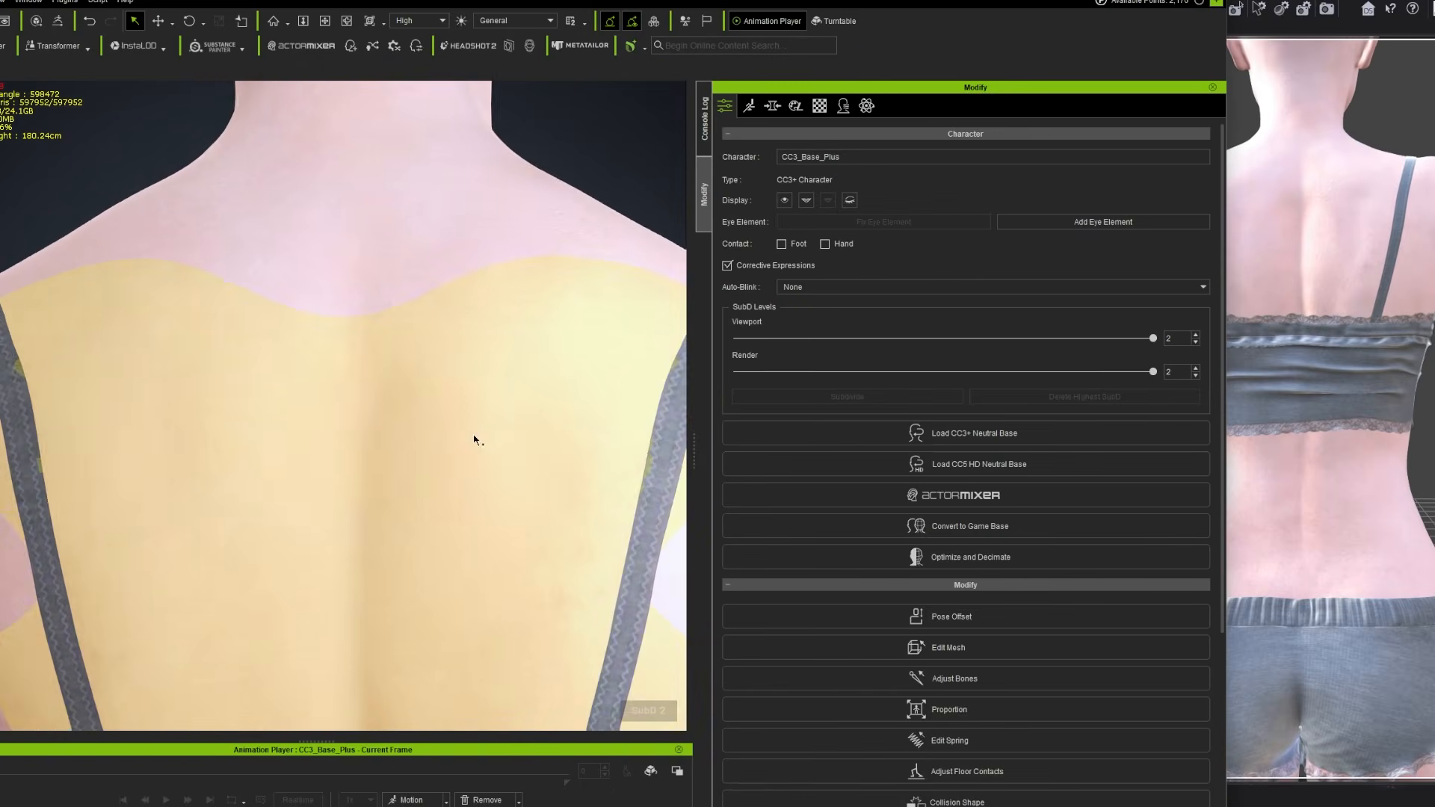
{"action": "scroll", "coordinate": [474, 439], "scroll_direction": "down", "scroll_amount": 5}
{"action": "middle_click_drag", "start_coordinate": [592, 318], "coordinate": [574, 208]}
{"action": "left_click", "coordinate": [1347, 206]}
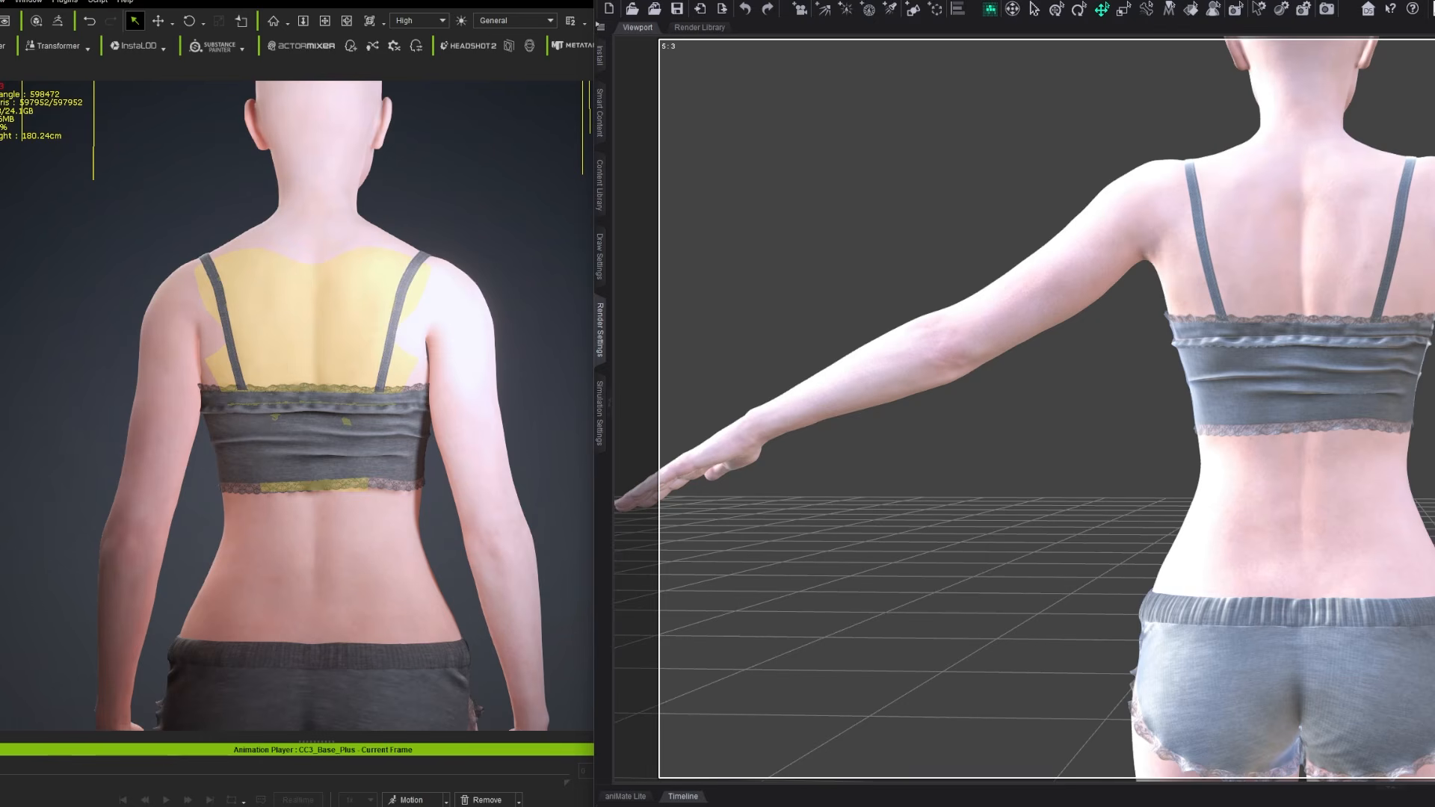
{"action": "scroll", "coordinate": [286, 553], "scroll_direction": "down", "scroll_amount": 2}
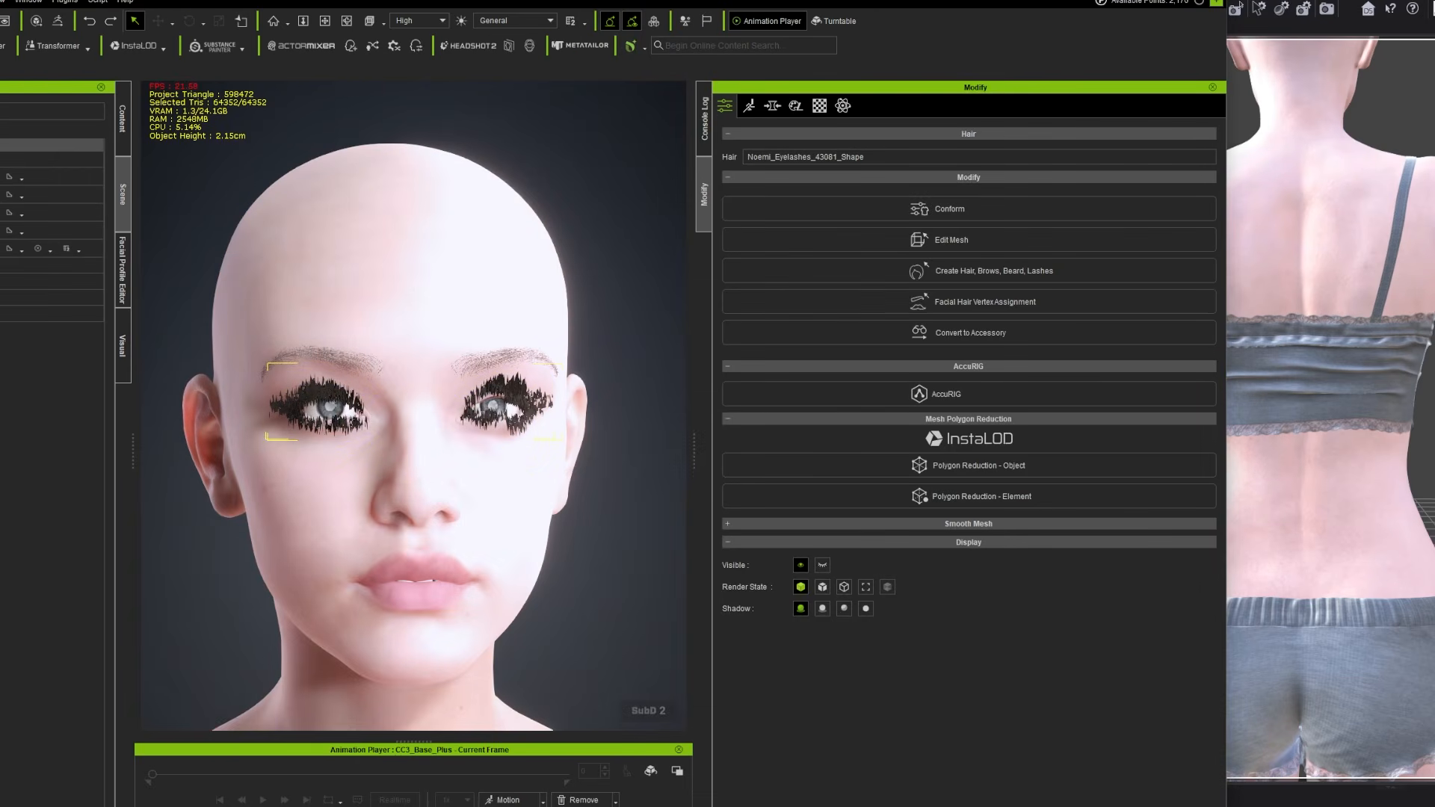
- Delete the Noemi_Eyelashes_43081_Shape mesh, and enter and leave editing of the character's facial profile
{"action": "key", "text": "Delete"}
{"action": "left_click", "coordinate": [122, 270]}
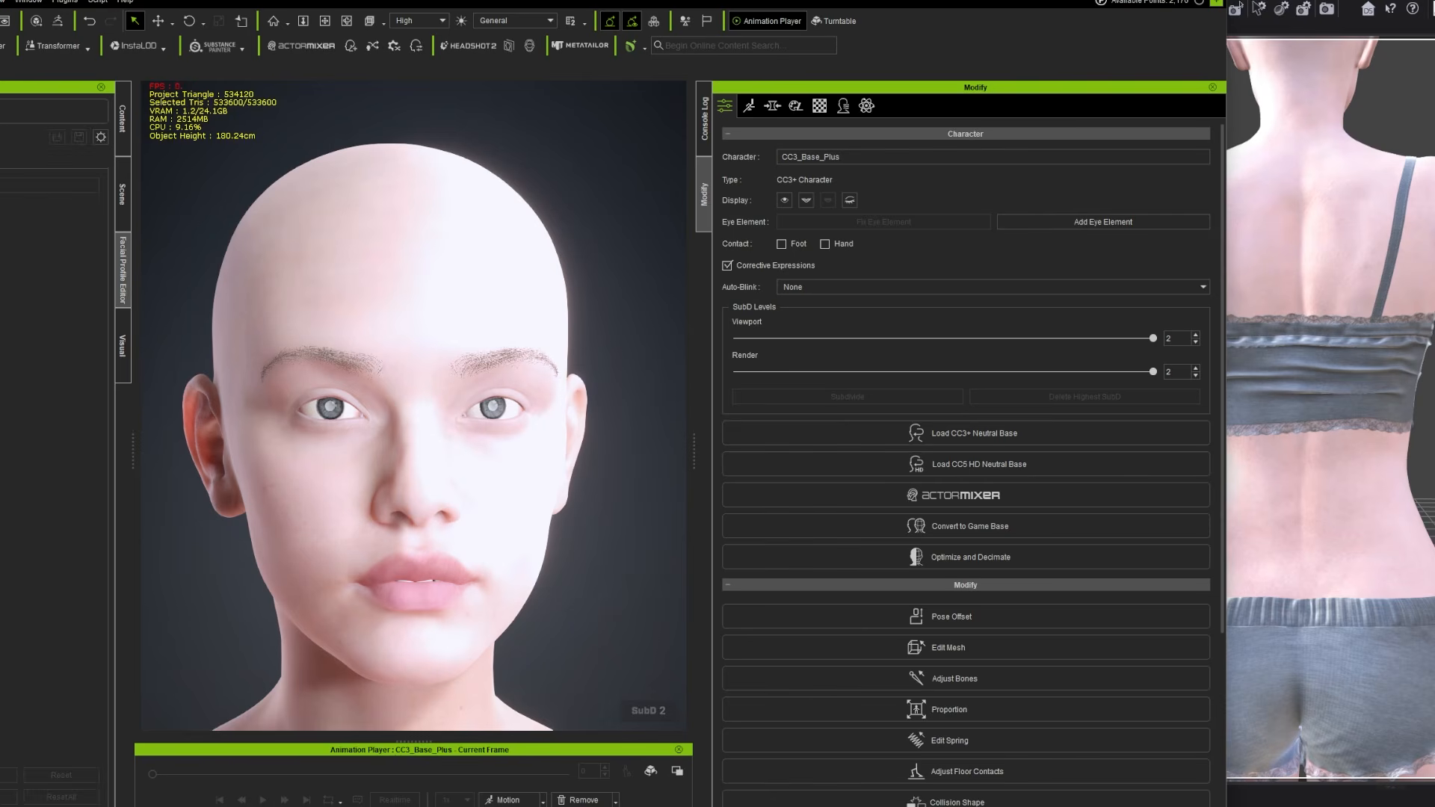
{"action": "left_click", "coordinate": [54, 111]}
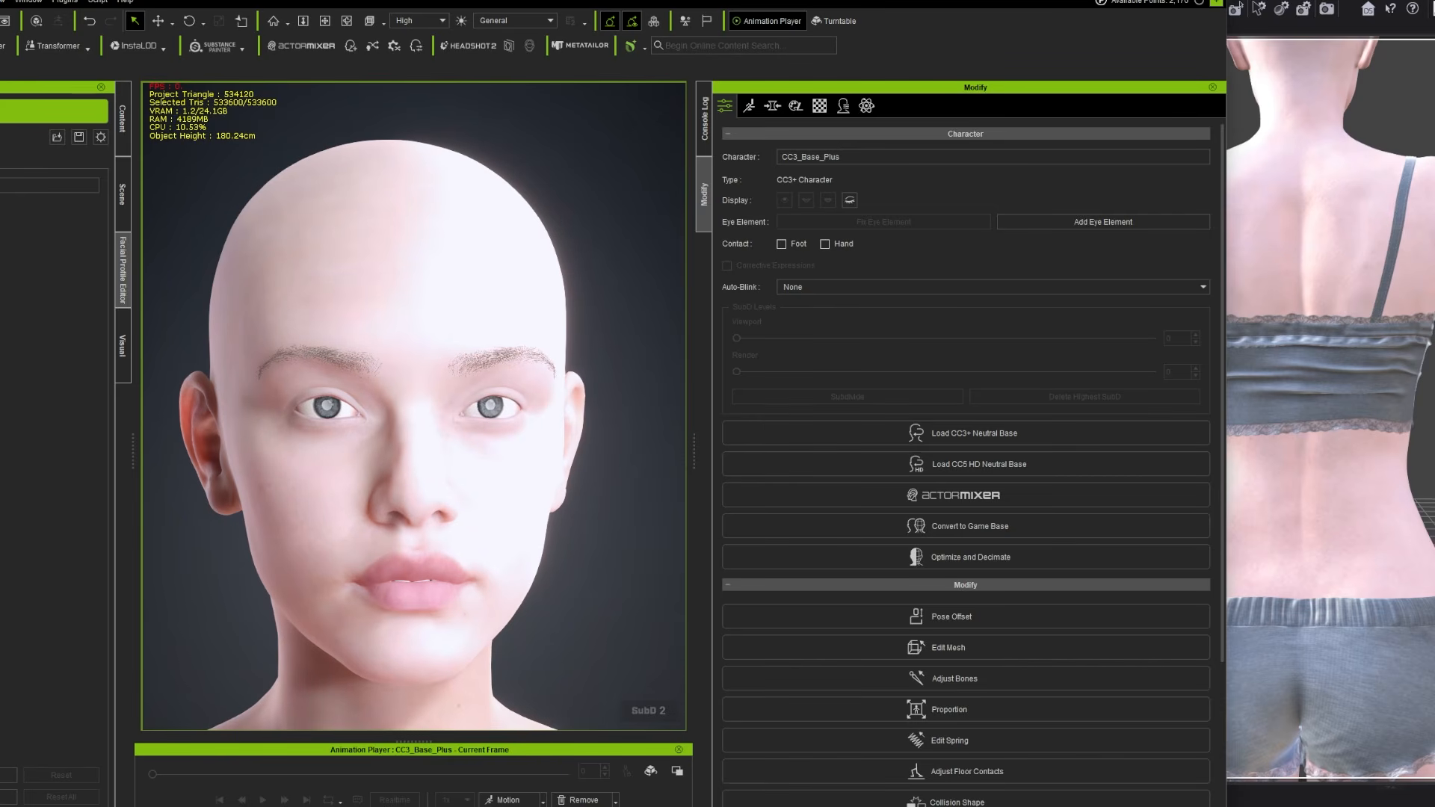
{"action": "left_click", "coordinate": [45, 110]}
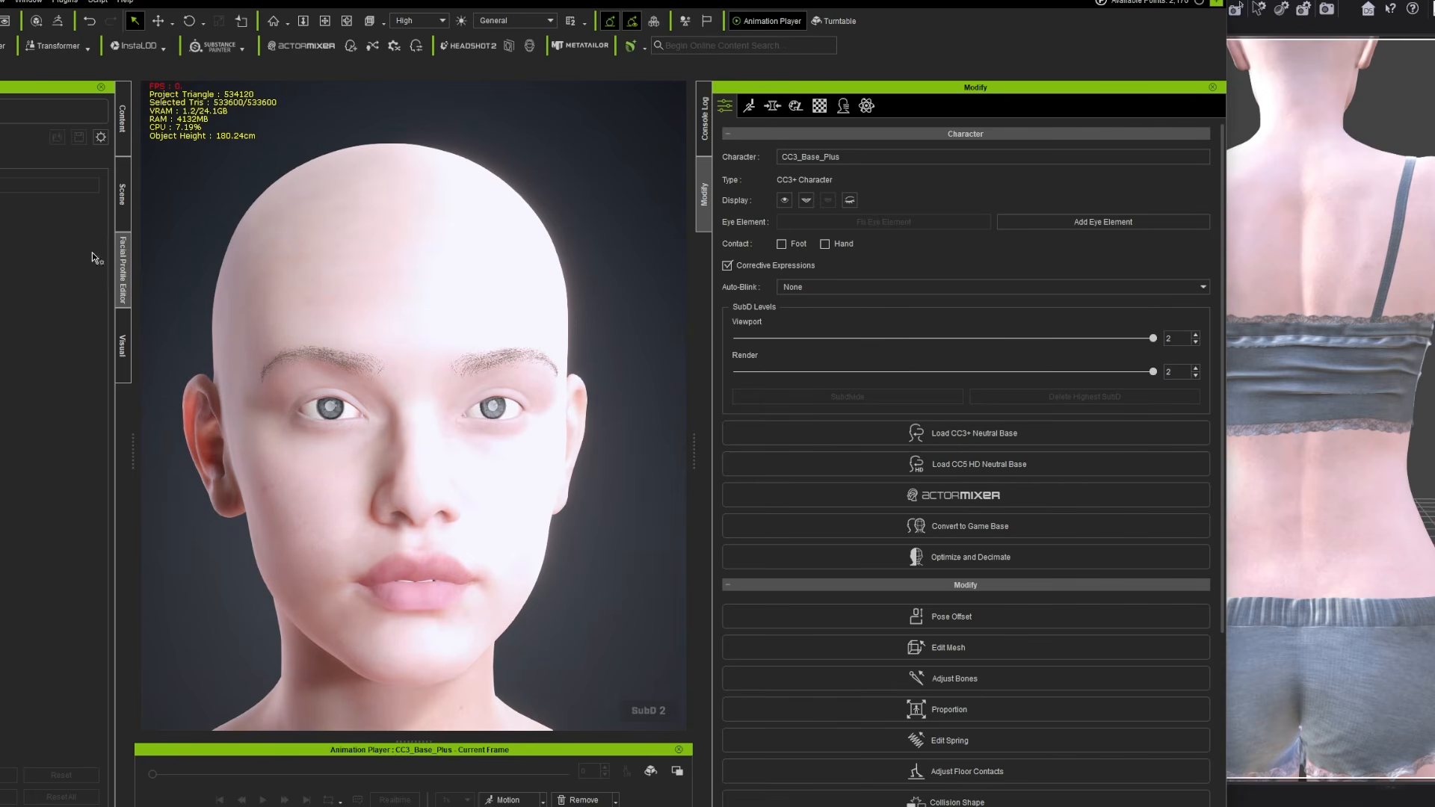
- Add the Eye Occlusion and Tear Line elements to the character's eyes and check them on the face
{"action": "left_click", "coordinate": [1103, 222]}
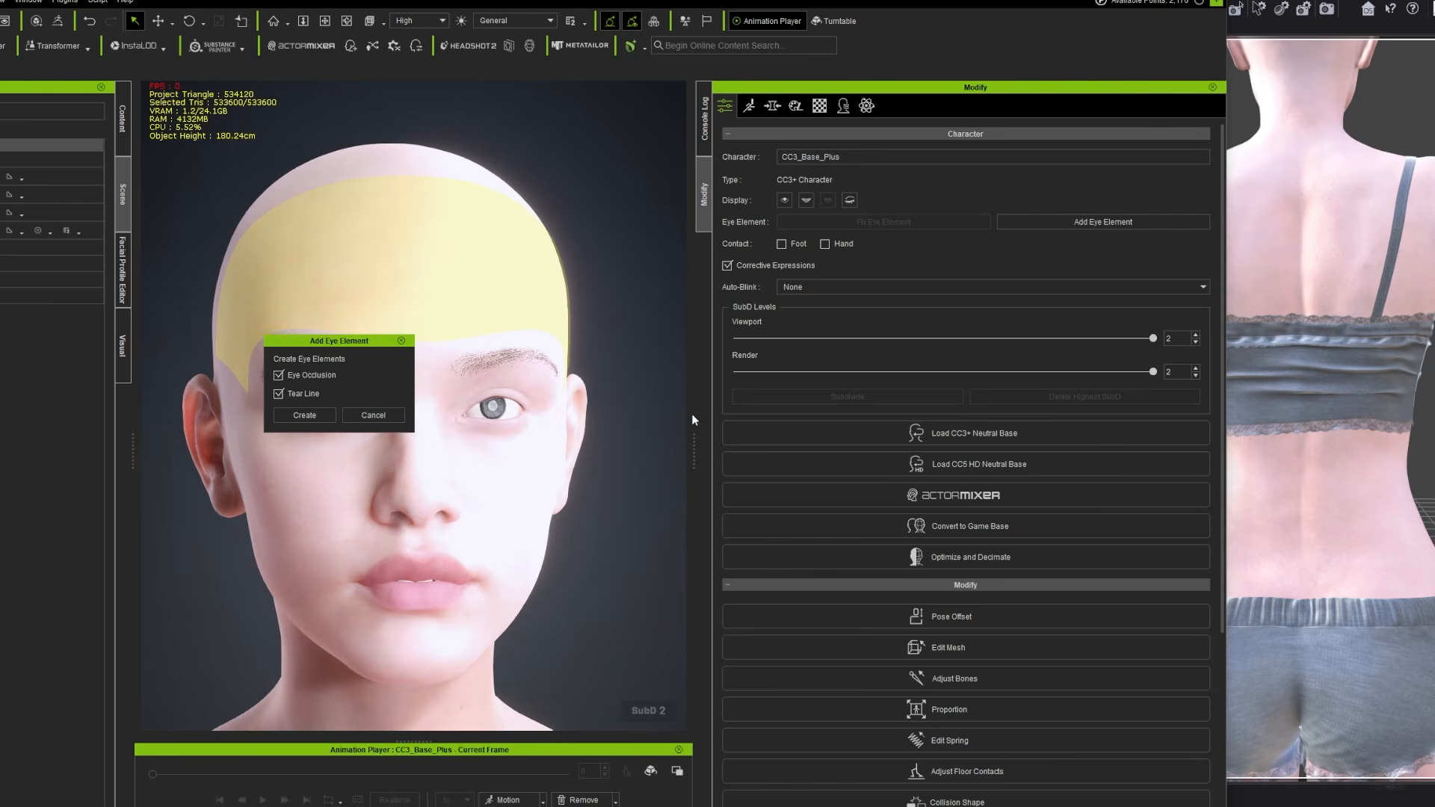
{"action": "left_click", "coordinate": [313, 415]}
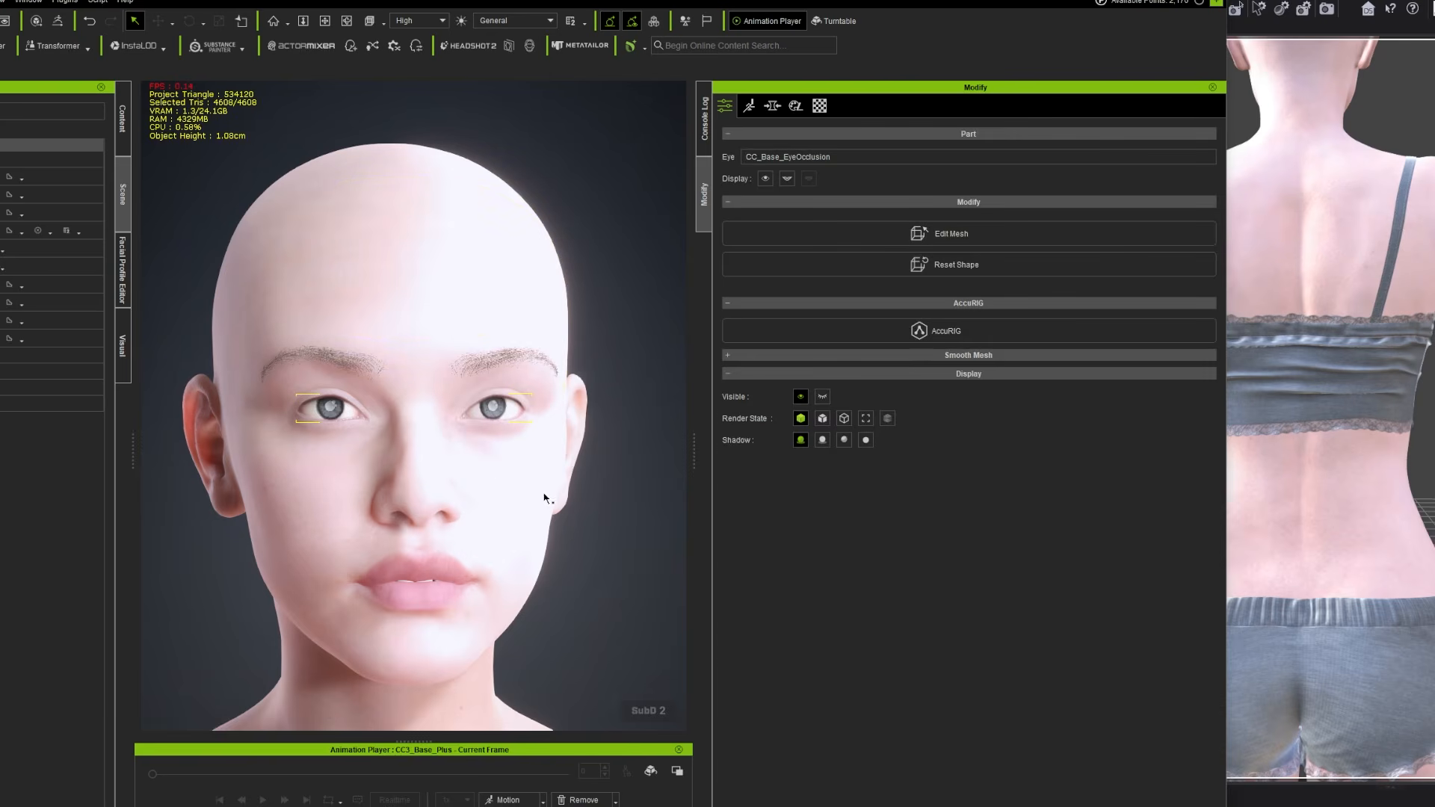
{"action": "left_click", "coordinate": [545, 495]}
{"action": "scroll", "coordinate": [564, 511], "scroll_direction": "up", "scroll_amount": 6}
{"action": "scroll", "coordinate": [561, 512], "scroll_direction": "down", "scroll_amount": 5}
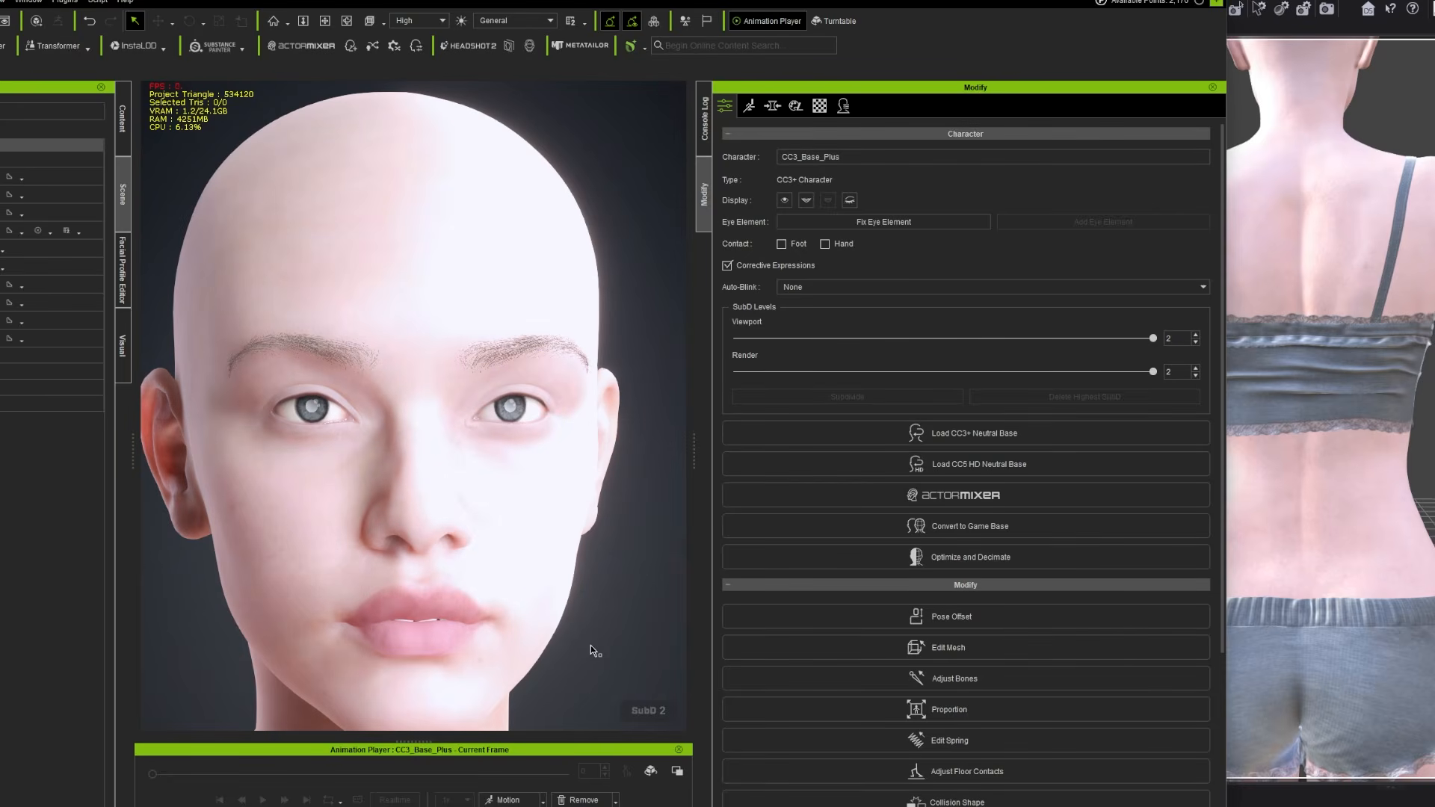
{"action": "left_click", "coordinate": [508, 407]}
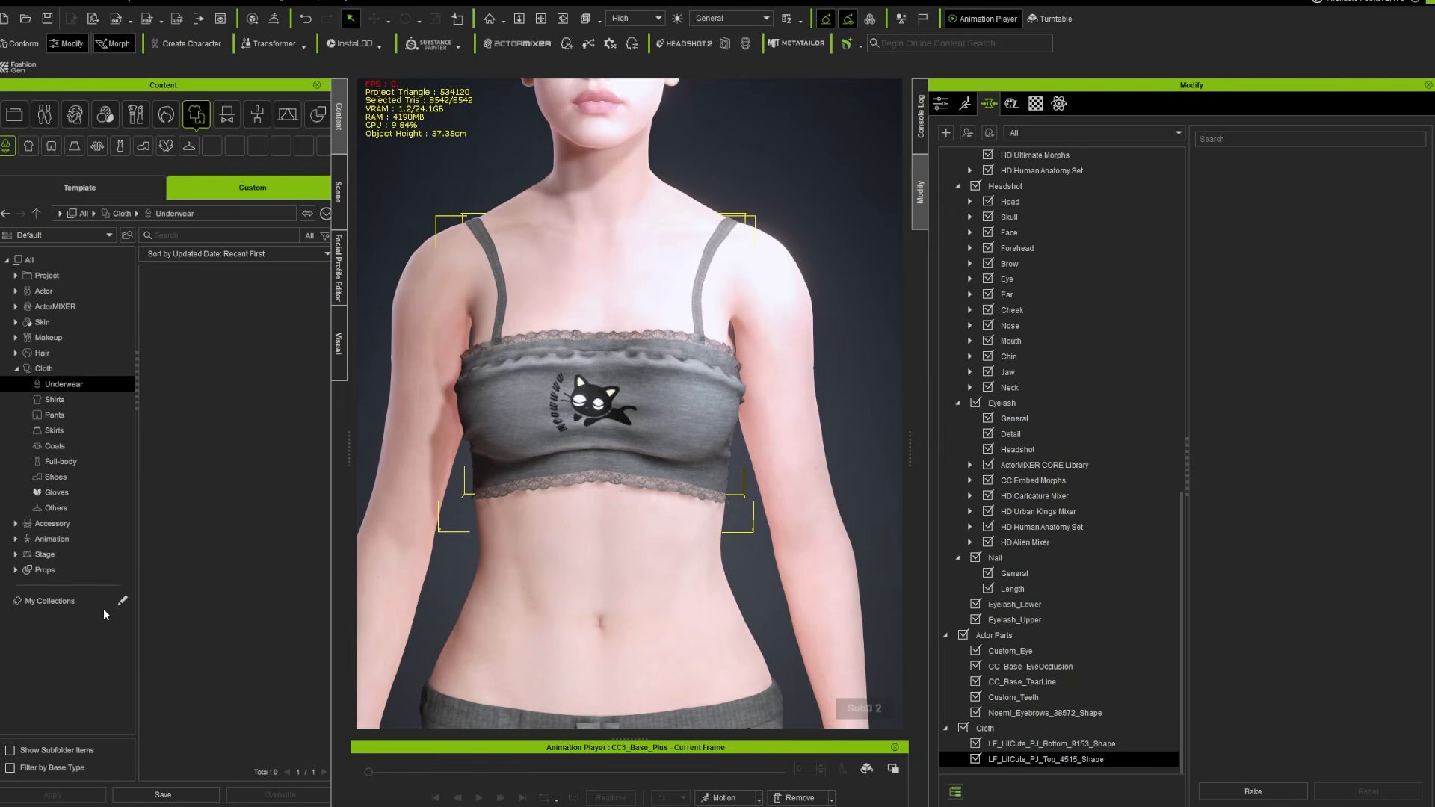
- Save the LF_LilCute_PJ top as the custom Cloth/Underwear asset SleepShirt
{"action": "scroll", "coordinate": [675, 390], "scroll_direction": "up", "scroll_amount": 2}
{"action": "middle_click_drag", "start_coordinate": [675, 390], "coordinate": [711, 385]}
{"action": "right_click_drag", "start_coordinate": [711, 386], "coordinate": [614, 411]}
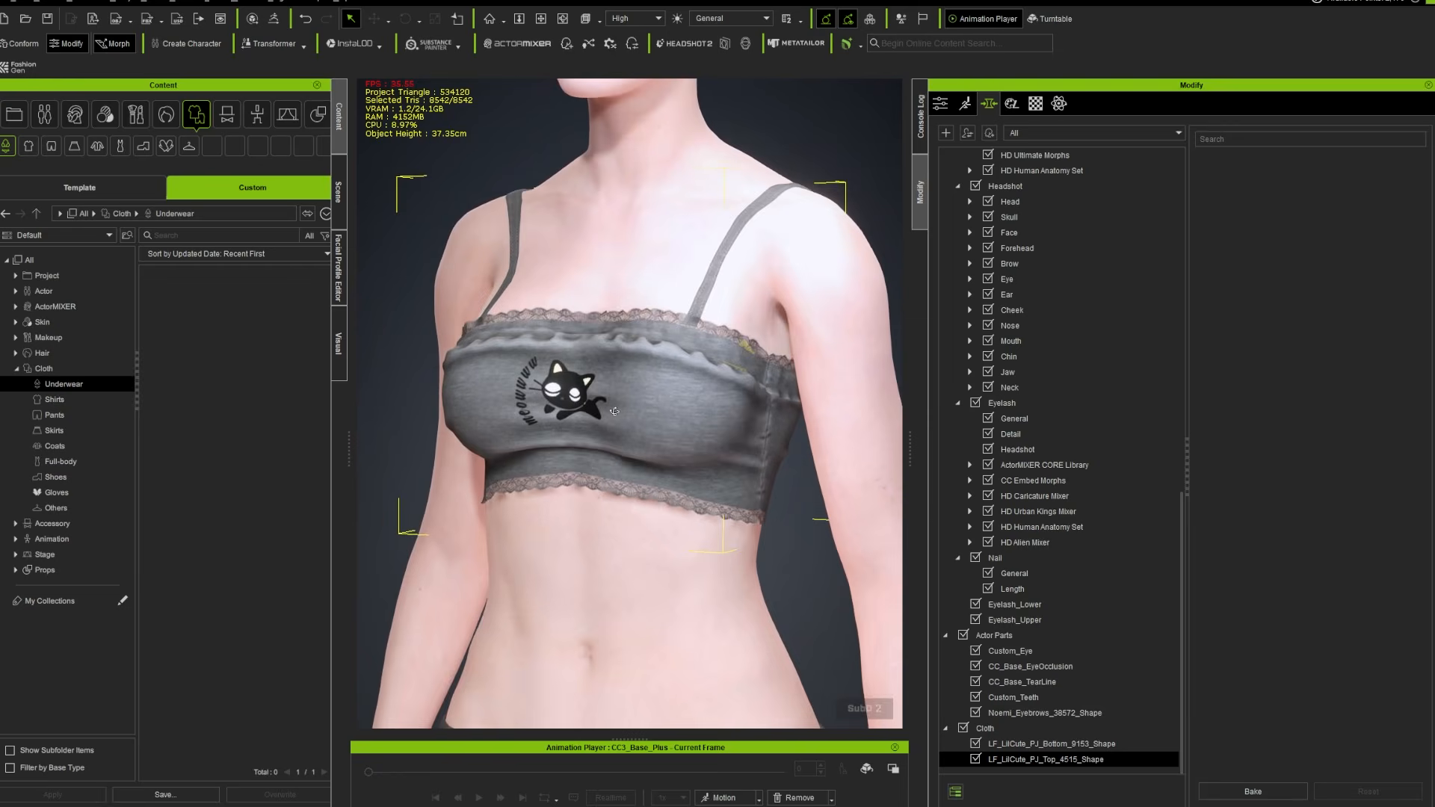
{"action": "left_click", "coordinate": [166, 794]}
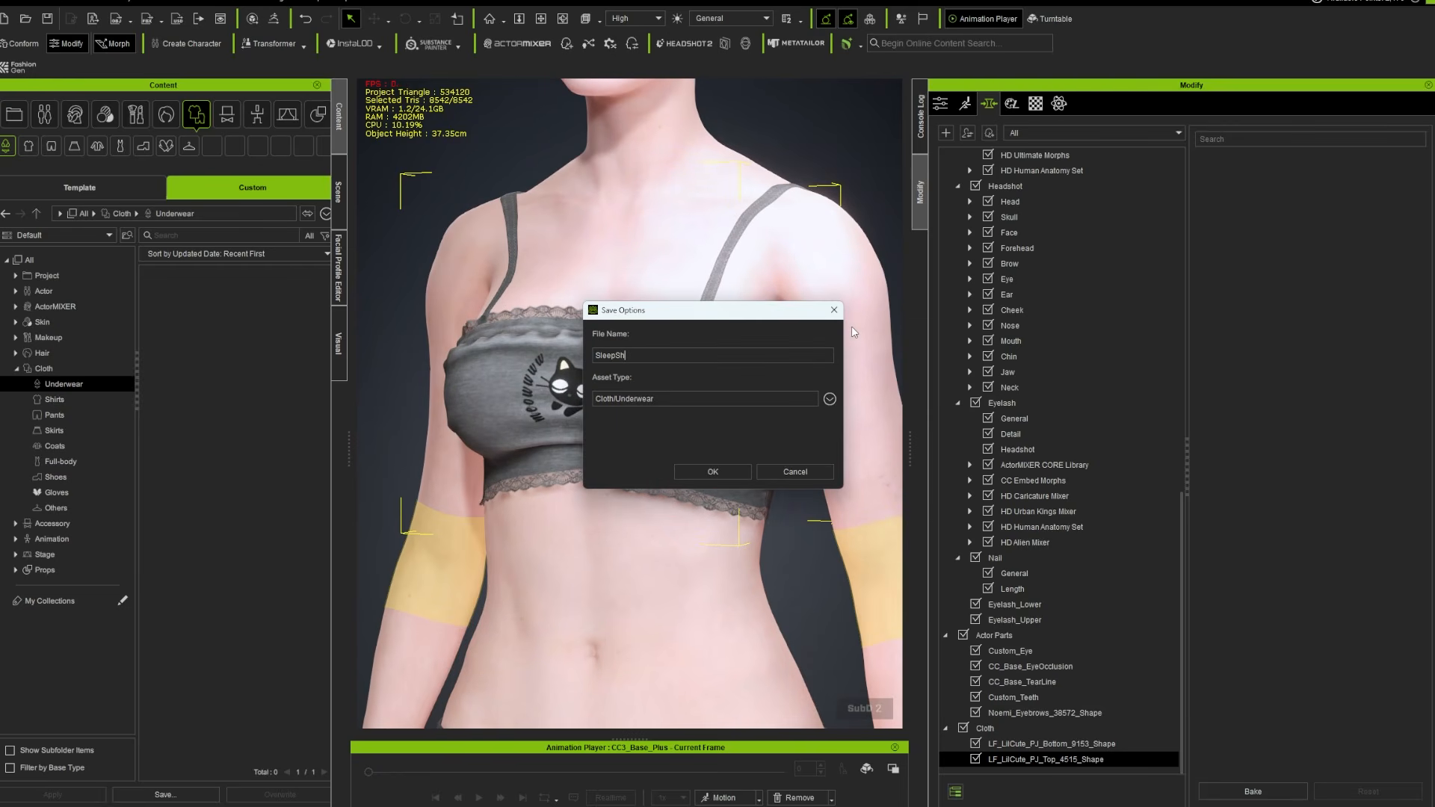
{"action": "type", "text": "SleepShirt"}
{"action": "left_click", "coordinate": [710, 473]}
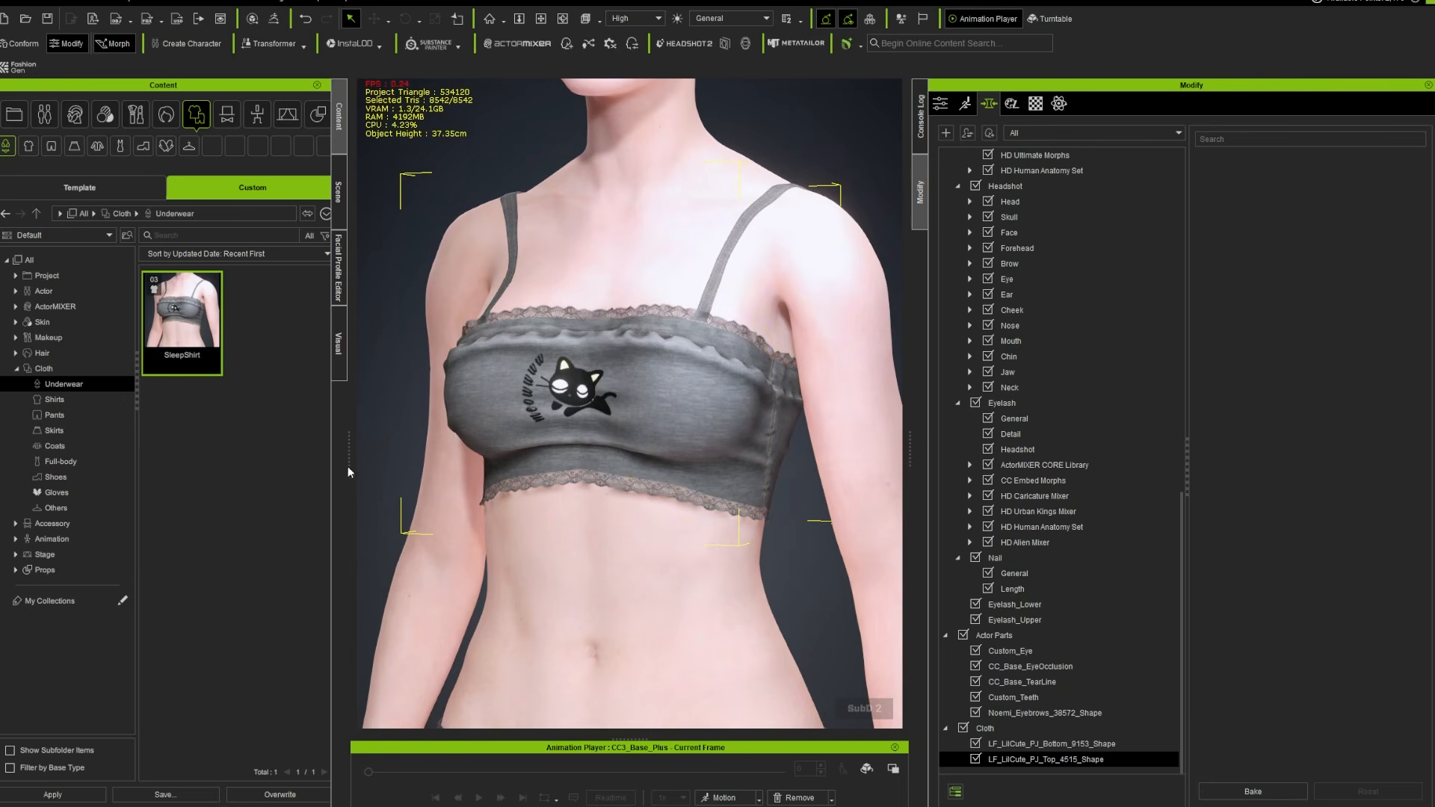
- Select the LF_LilCute_PJ bottoms in the scene and save them as the custom Cloth/Underwear asset SleepPants
{"action": "middle_click_drag", "start_coordinate": [825, 595], "coordinate": [647, 298]}
{"action": "right_click_drag", "start_coordinate": [647, 298], "coordinate": [785, 480]}
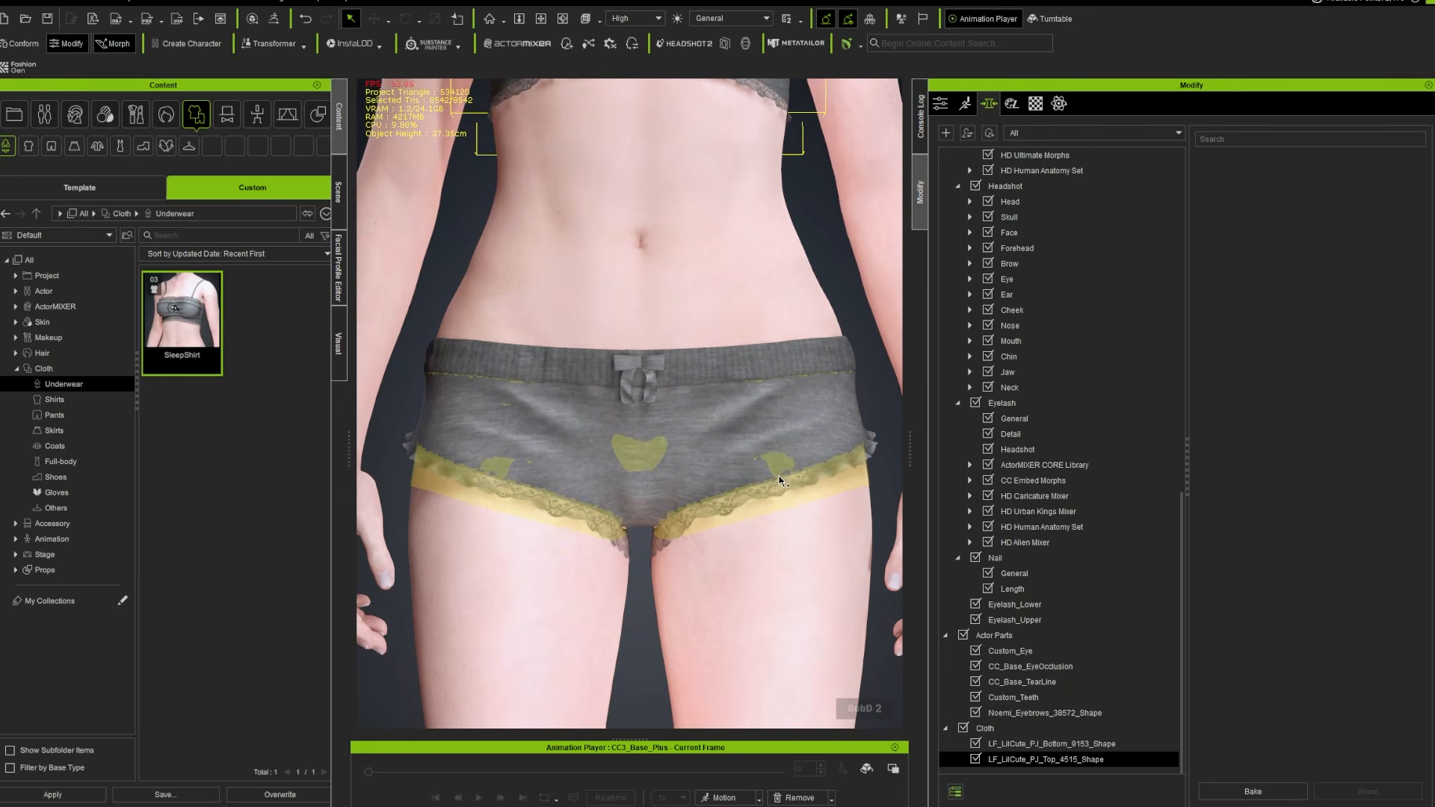
{"action": "left_click", "coordinate": [339, 193]}
{"action": "left_click", "coordinate": [75, 193]}
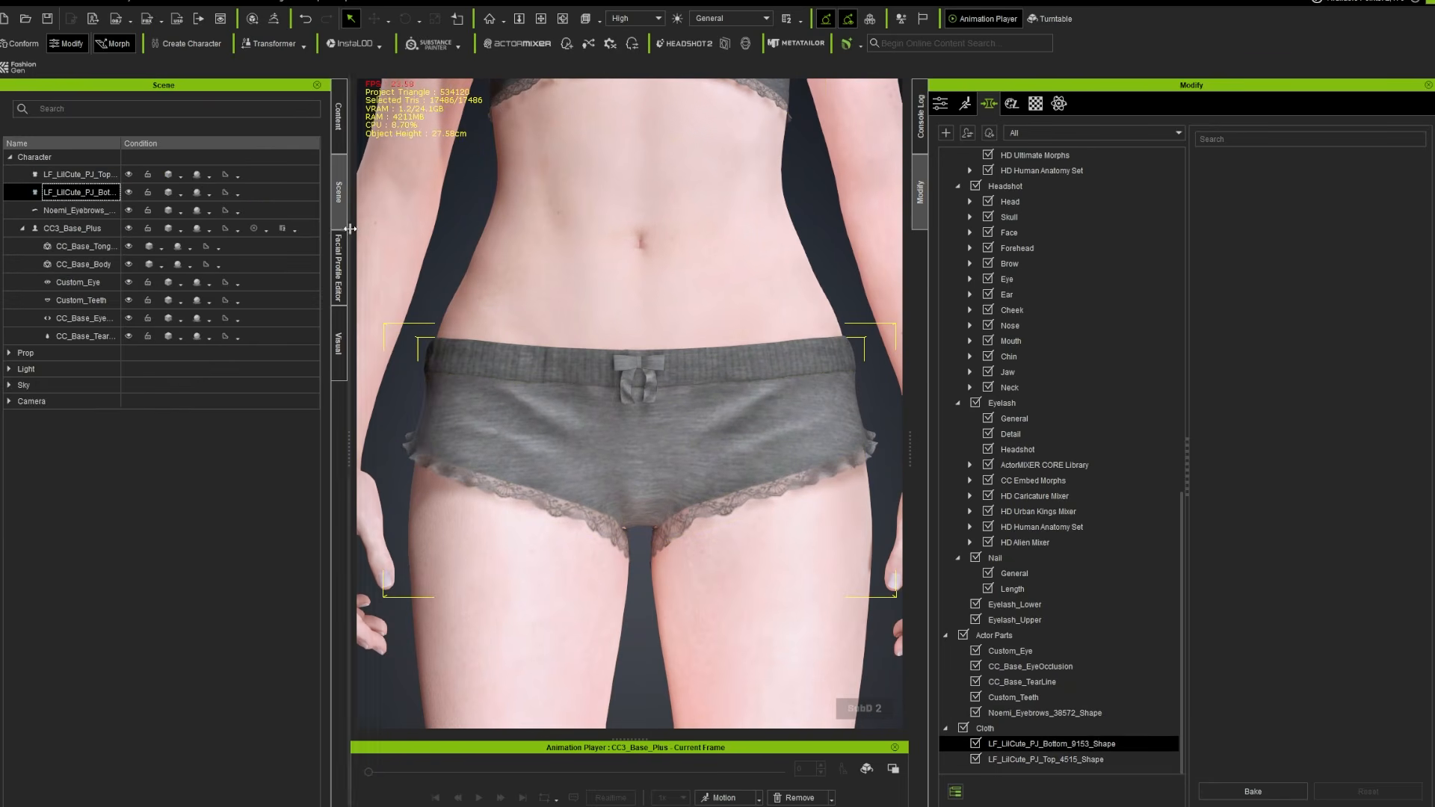
{"action": "left_click", "coordinate": [339, 118]}
{"action": "left_click", "coordinate": [185, 798]}
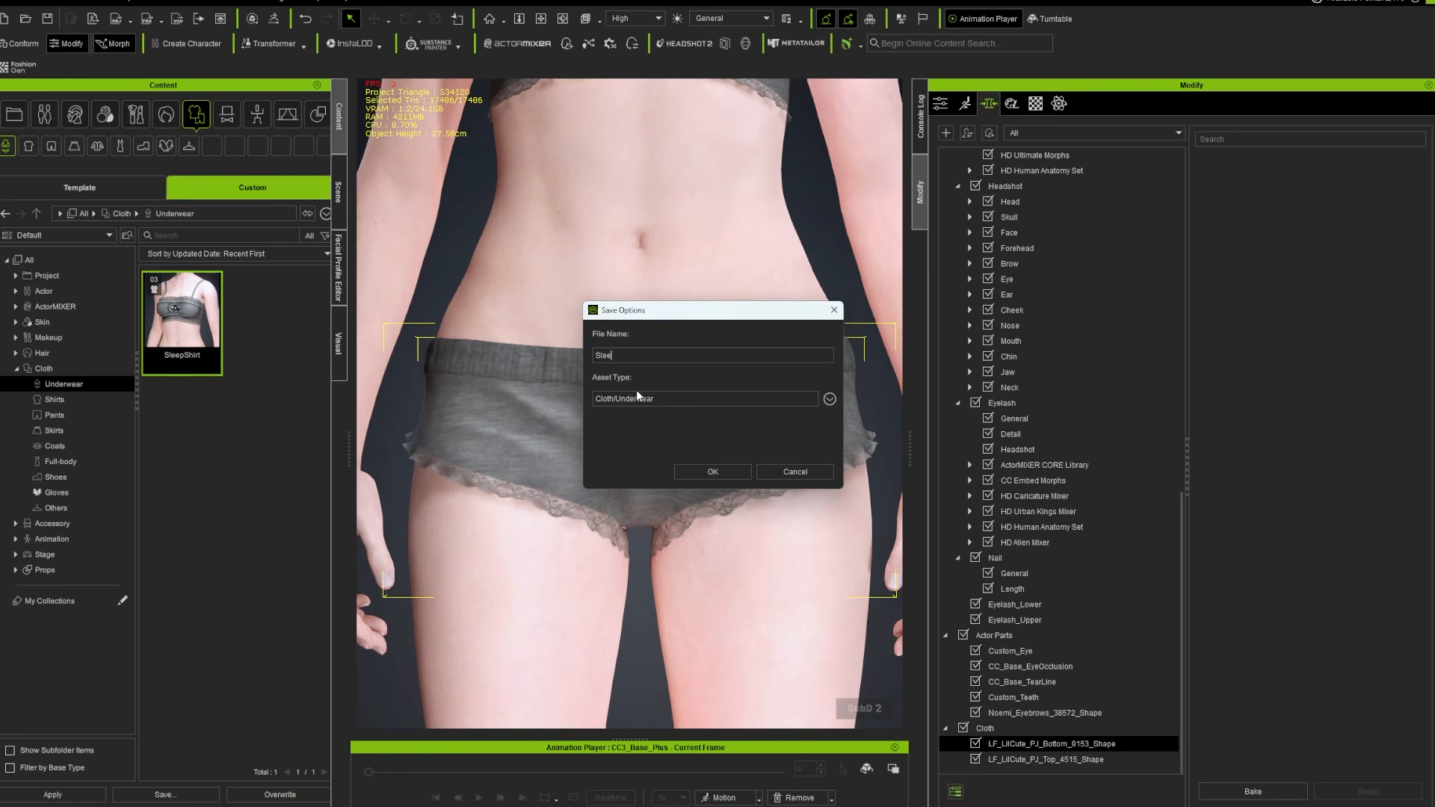
{"action": "left_click", "coordinate": [712, 471]}
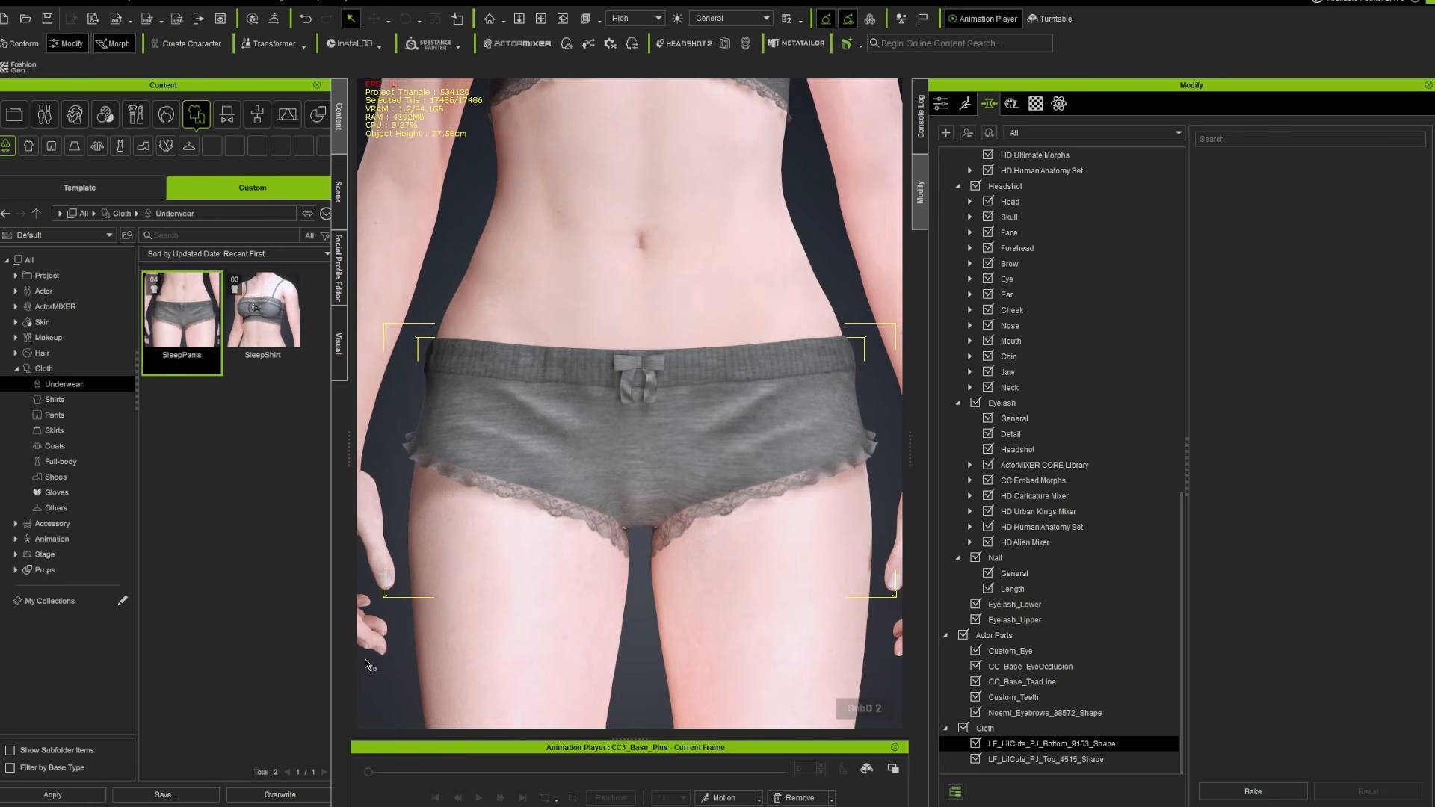
- Apply the saved SleepPants asset to the character, replacing the existing object
{"action": "scroll", "coordinate": [522, 481], "scroll_direction": "down", "scroll_amount": 4}
{"action": "left_click_drag", "start_coordinate": [185, 314], "coordinate": [640, 432]}
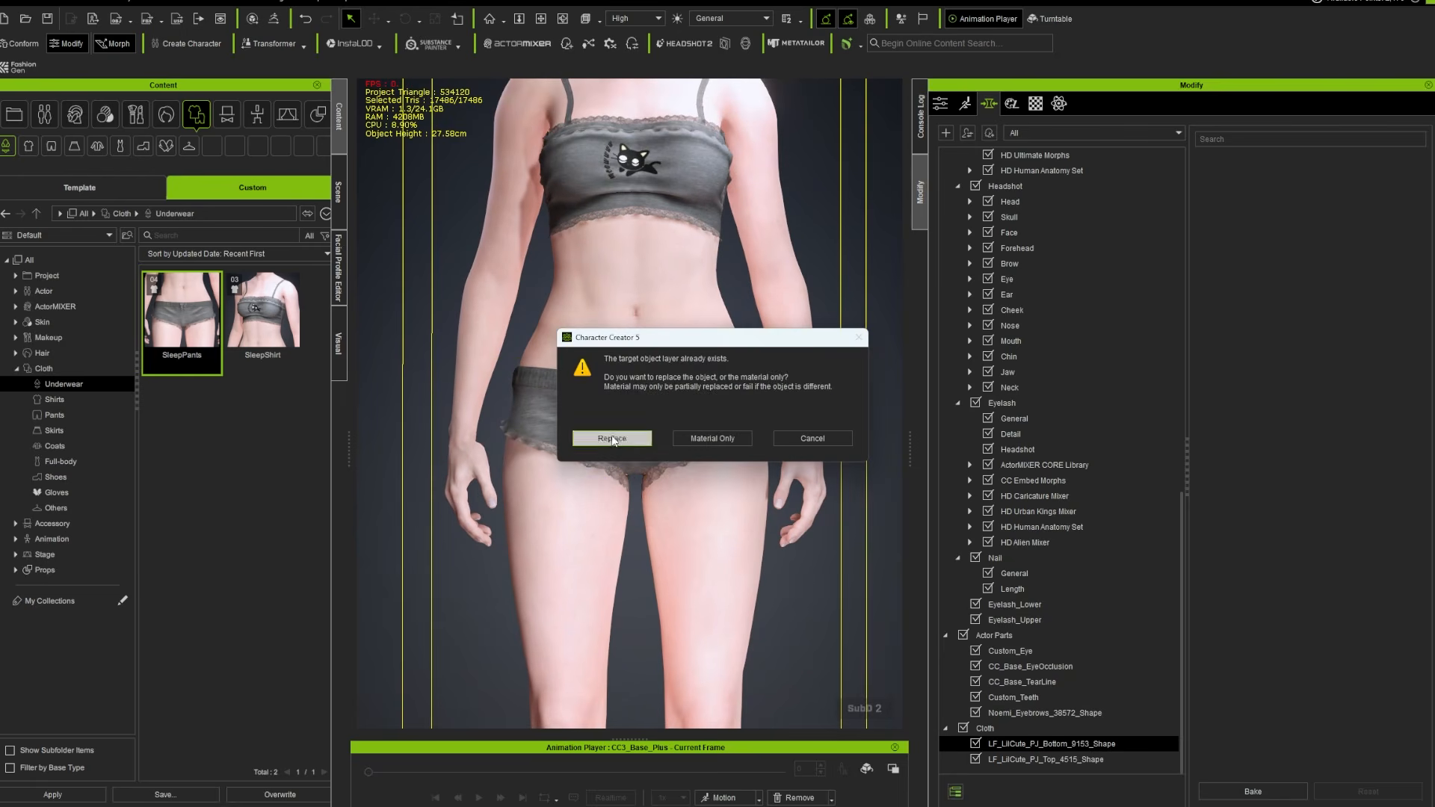
{"action": "left_click", "coordinate": [612, 439]}
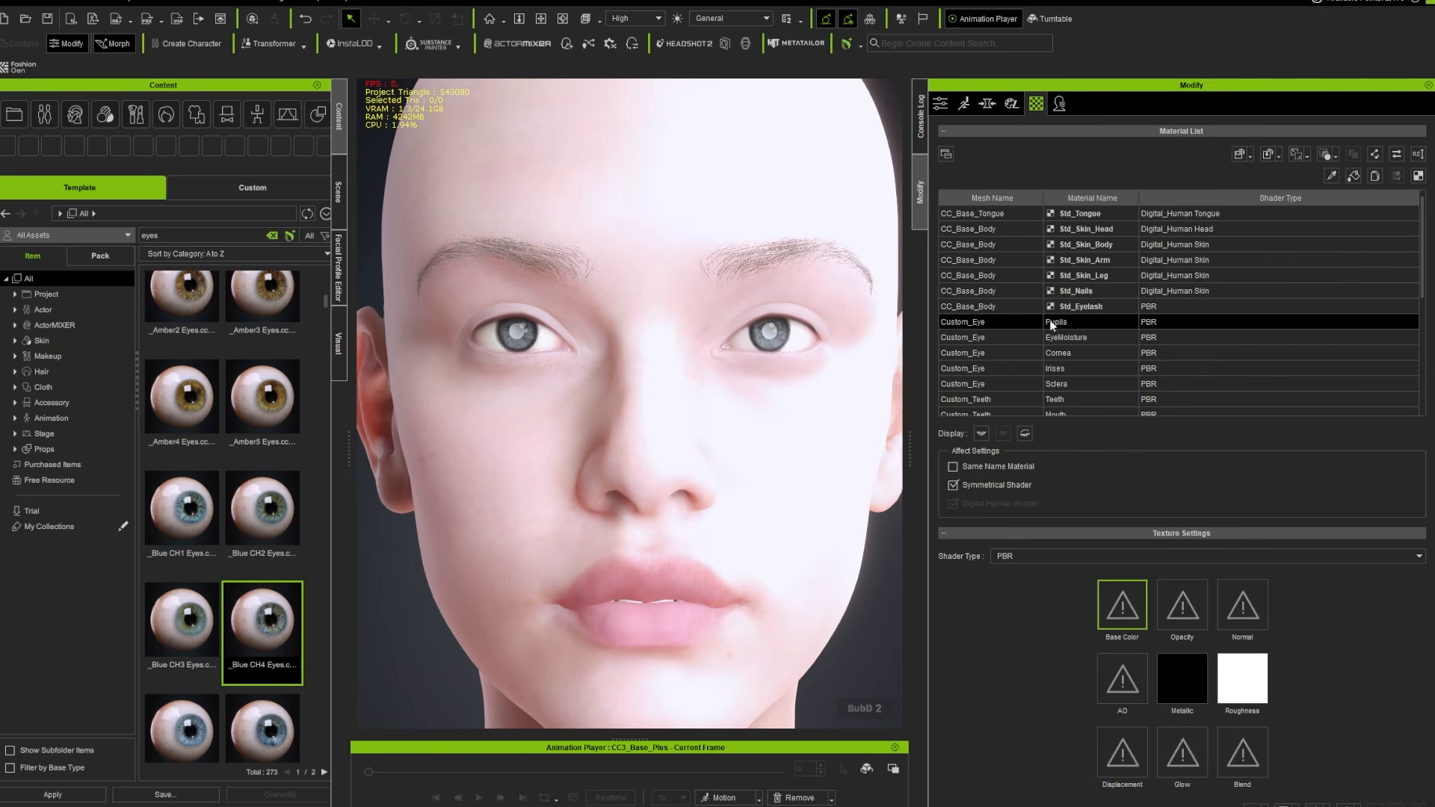
- Set the Pupils material's opacity to 0 and enable Refraction at 83 and Reflection at 100
{"action": "scroll", "coordinate": [1121, 613], "scroll_direction": "down", "scroll_amount": 7}
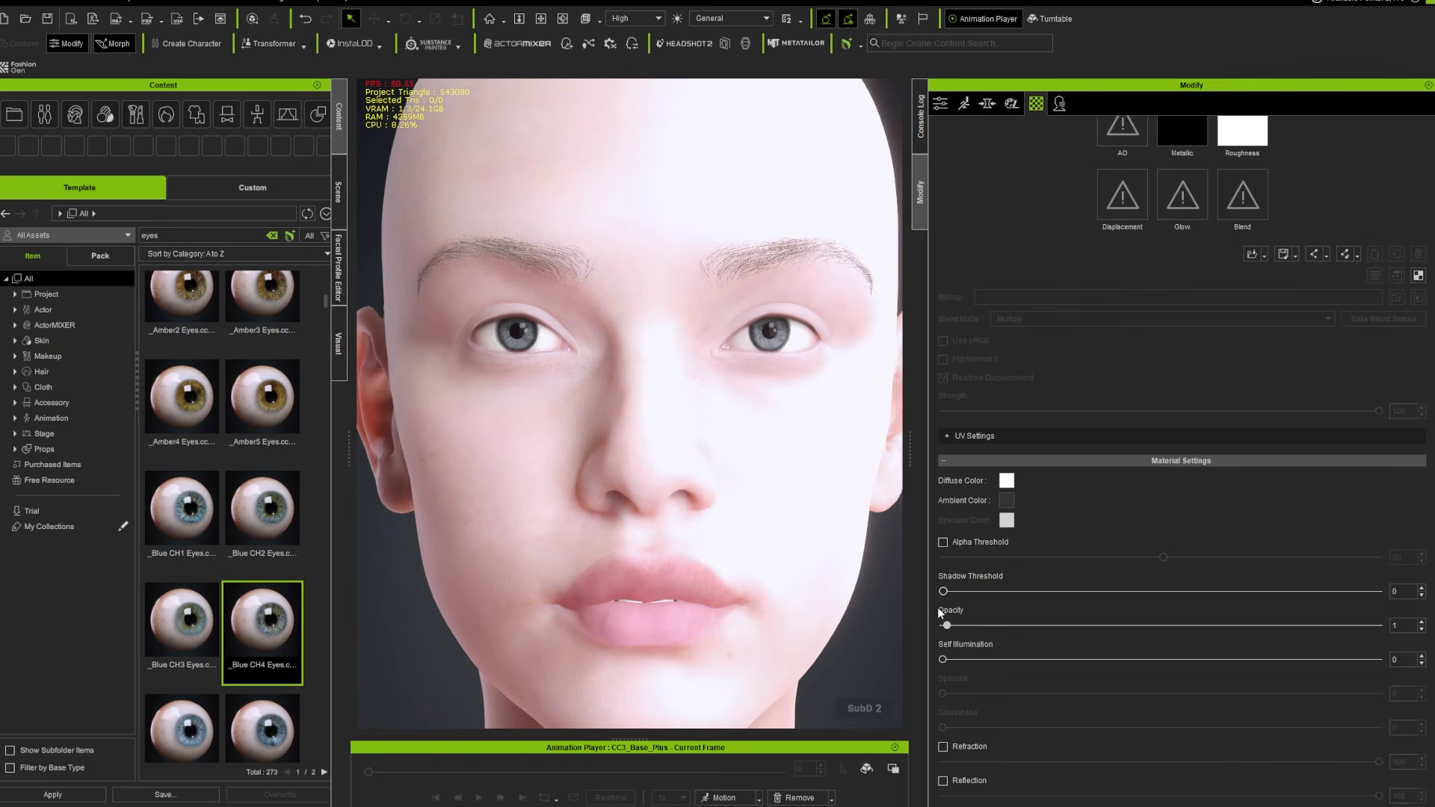
{"action": "left_click_drag", "start_coordinate": [938, 608], "coordinate": [934, 607]}
{"action": "scroll", "coordinate": [942, 598], "scroll_direction": "down", "scroll_amount": 2}
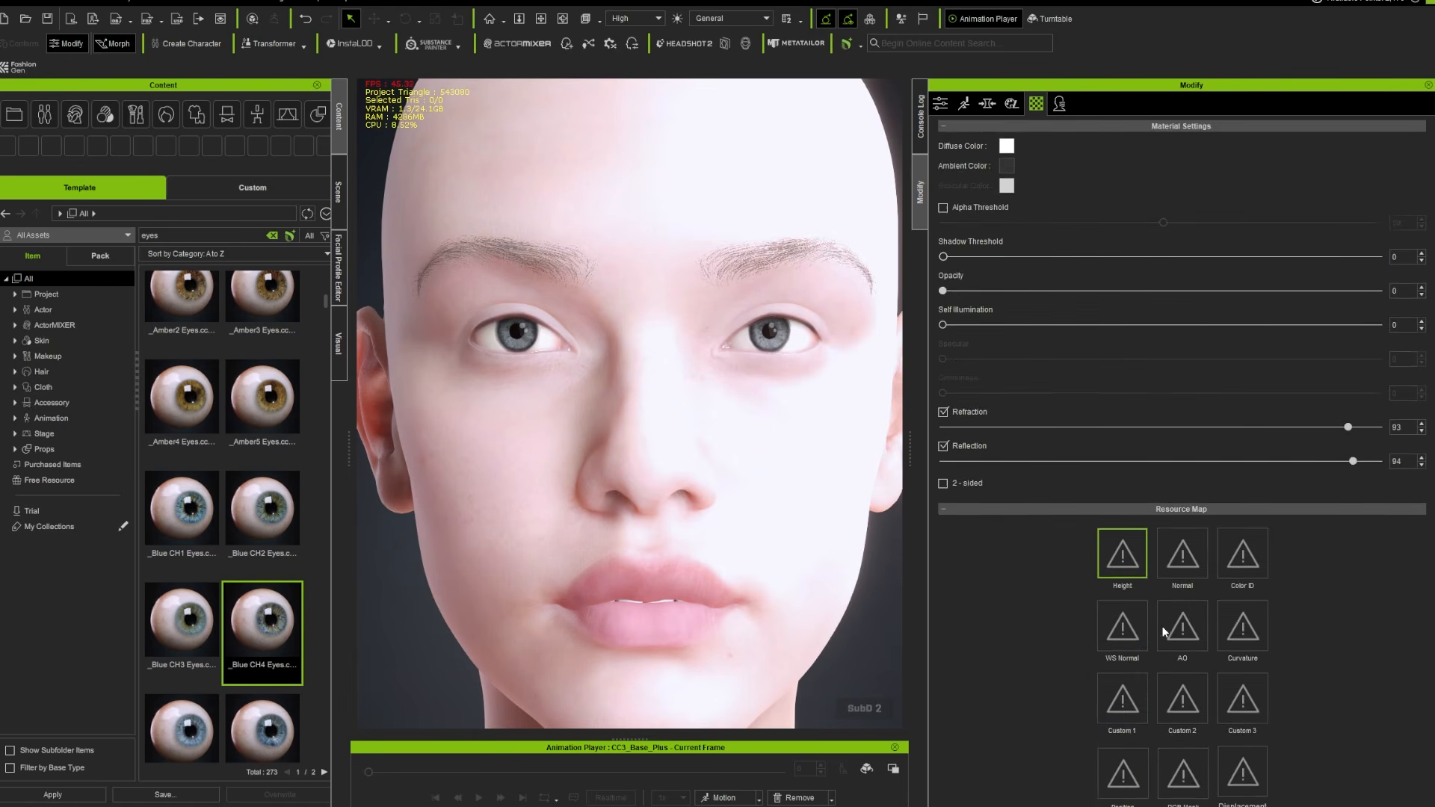
{"action": "scroll", "coordinate": [1163, 630], "scroll_direction": "up", "scroll_amount": 12}
- Keep the Irises material's opacity at 100 and enable Refraction at 25 and Reflection at 100
{"action": "left_click", "coordinate": [1084, 338]}
{"action": "left_click", "coordinate": [1087, 355]}
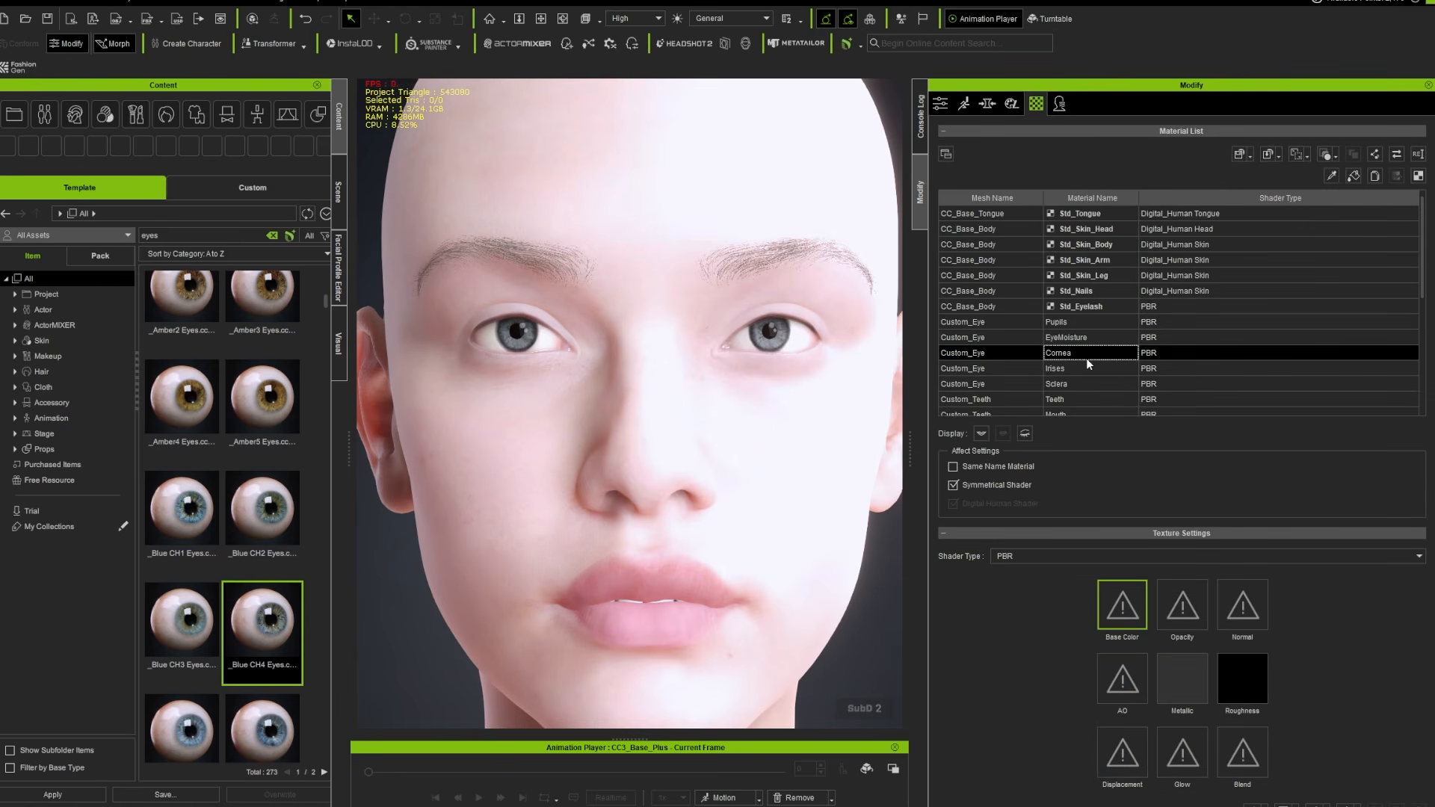
{"action": "left_click", "coordinate": [1088, 368]}
{"action": "scroll", "coordinate": [1136, 493], "scroll_direction": "down", "scroll_amount": 8}
{"action": "left_click_drag", "start_coordinate": [1379, 514], "coordinate": [1331, 514]}
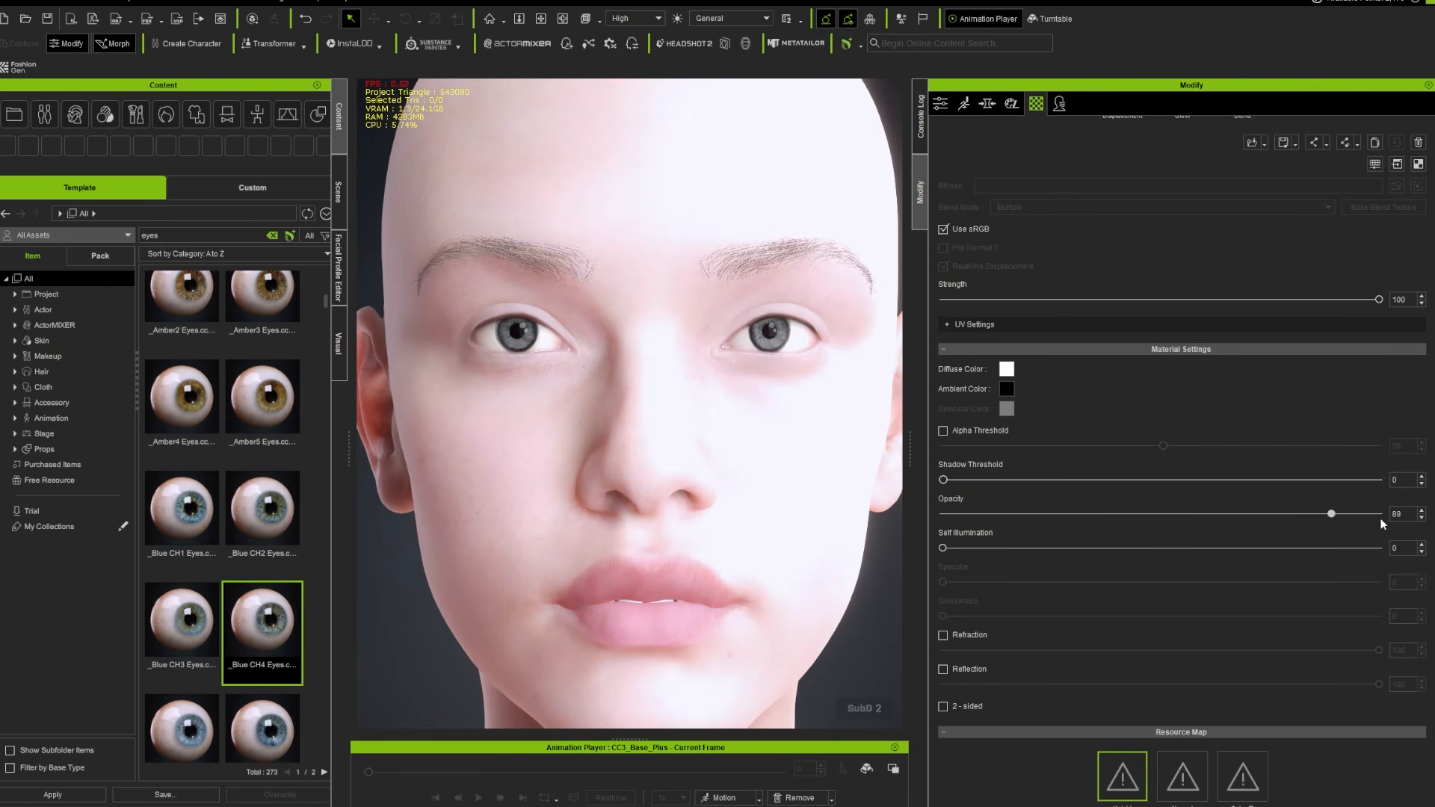
{"action": "scroll", "coordinate": [1149, 589], "scroll_direction": "down", "scroll_amount": 2}
{"action": "left_click", "coordinate": [943, 523]}
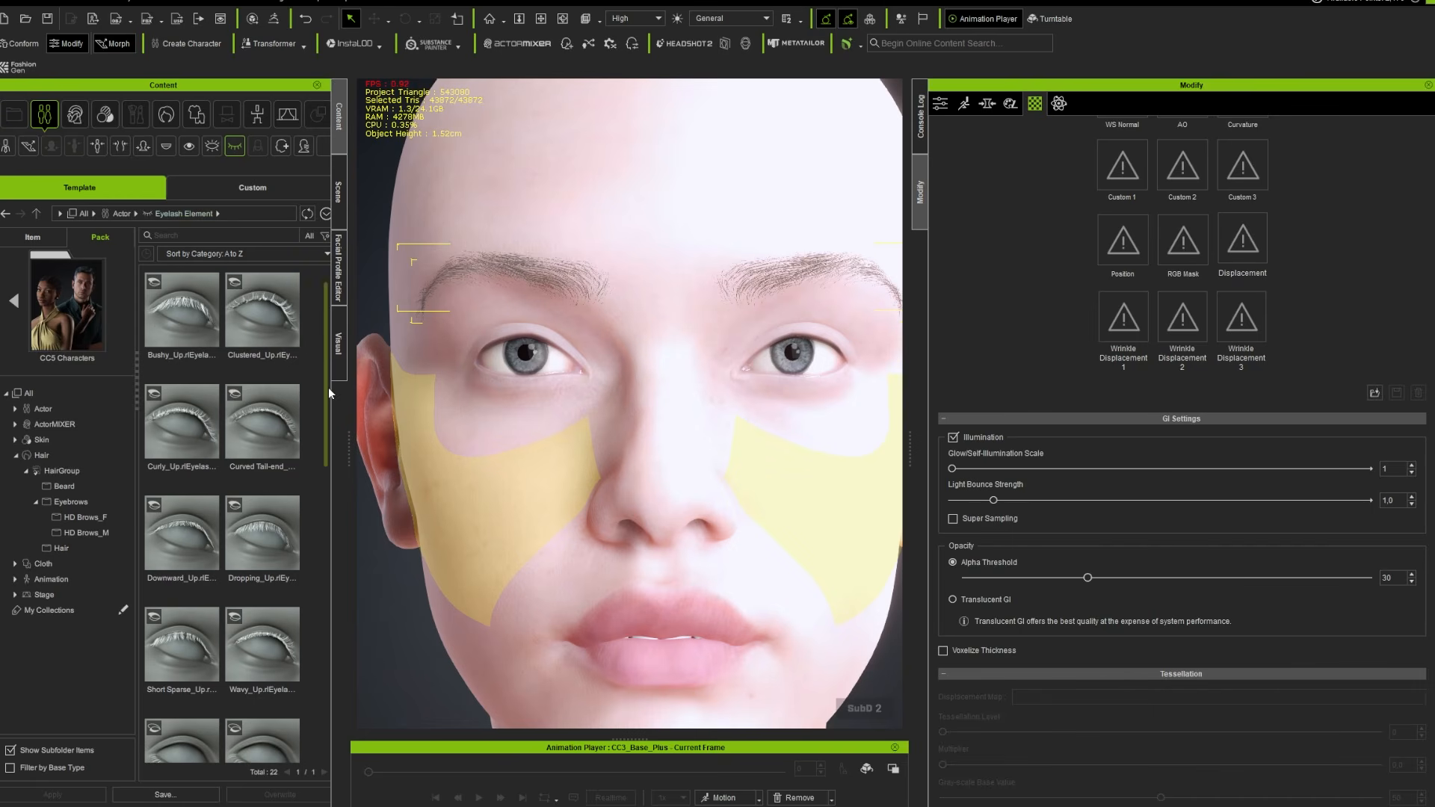
- Try to apply the Clustered_Up eyelash element with Add for mesh and texture and Replace for morphs
{"action": "double_click", "coordinate": [262, 311]}
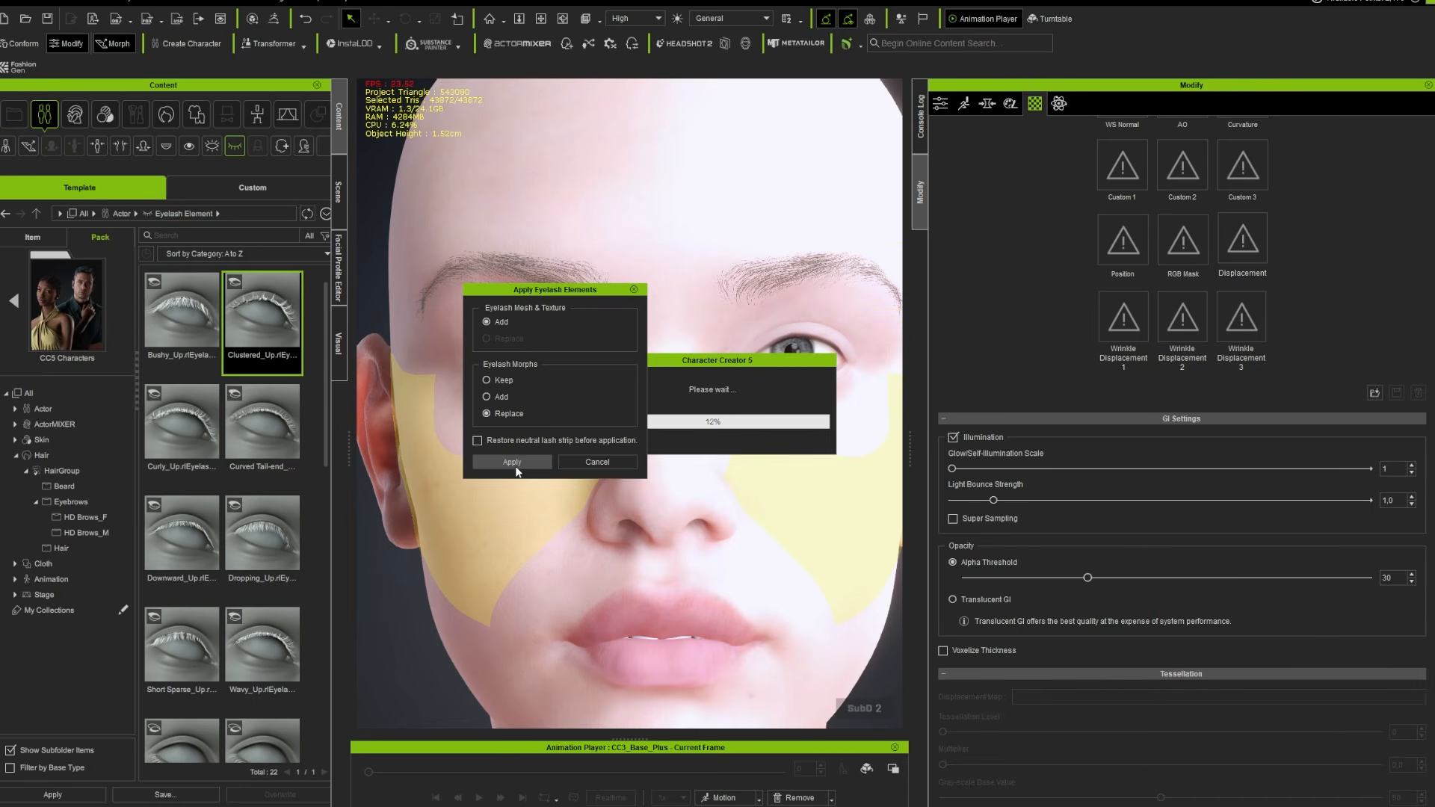
{"action": "left_click", "coordinate": [491, 459]}
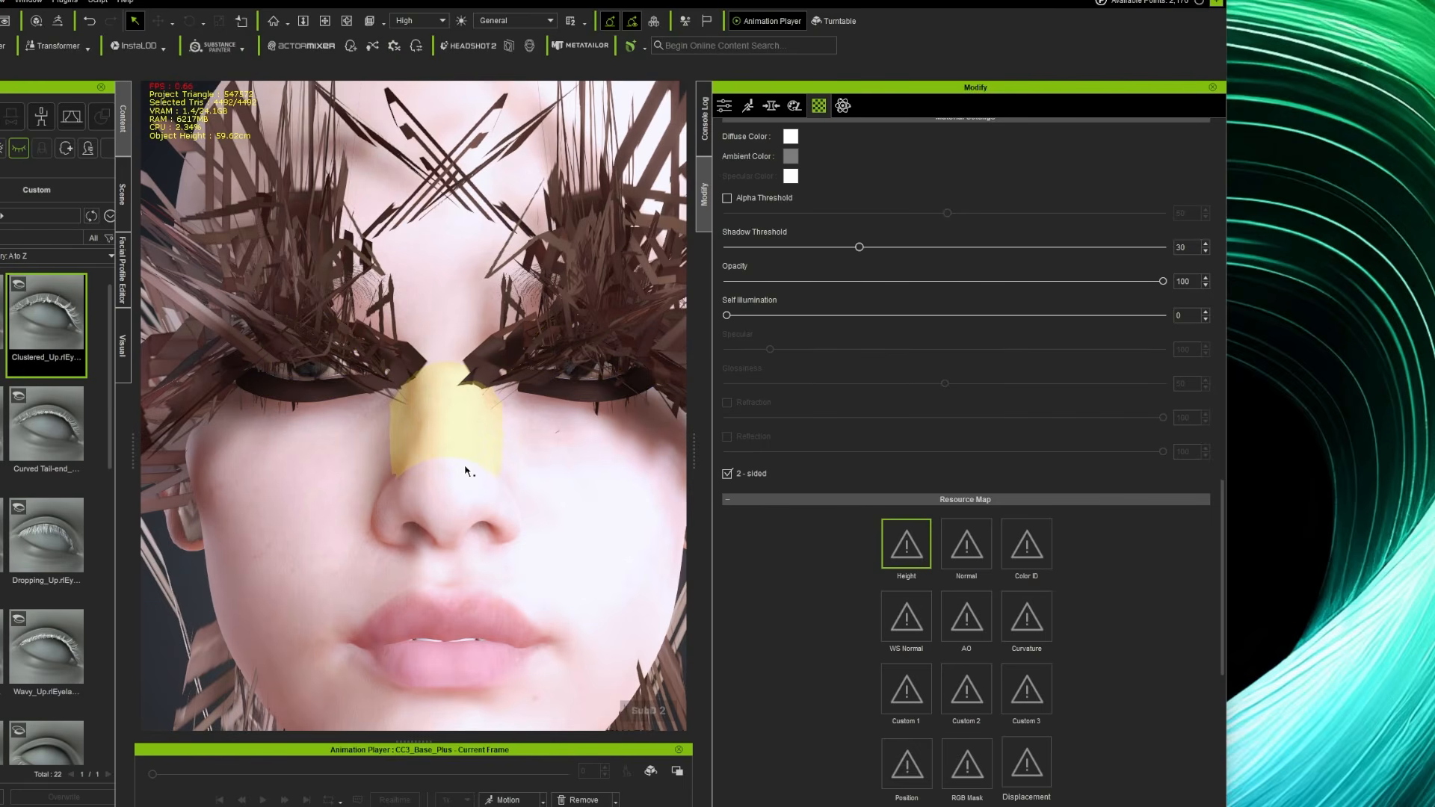
{"action": "left_click", "coordinate": [464, 471]}
{"action": "scroll", "coordinate": [453, 472], "scroll_direction": "down", "scroll_amount": 5}
{"action": "key", "text": "ctrl+z"}
{"action": "scroll", "coordinate": [429, 420], "scroll_direction": "up", "scroll_amount": 4}
- Try the Clustered_Up eyelash element once more on the whole character with the same settings, and undo it
{"action": "left_click_drag", "start_coordinate": [47, 321], "coordinate": [459, 478]}
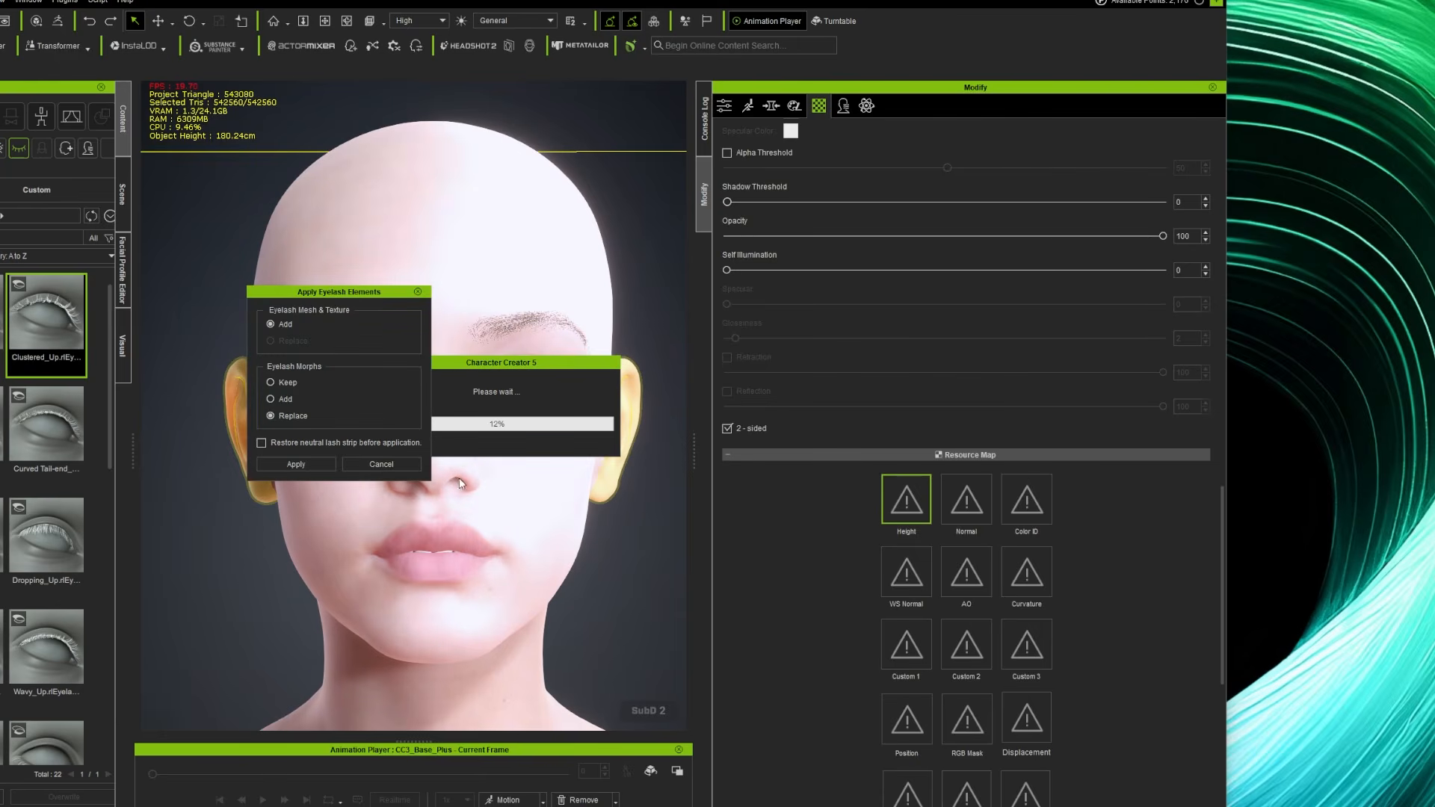
{"action": "left_click", "coordinate": [290, 466]}
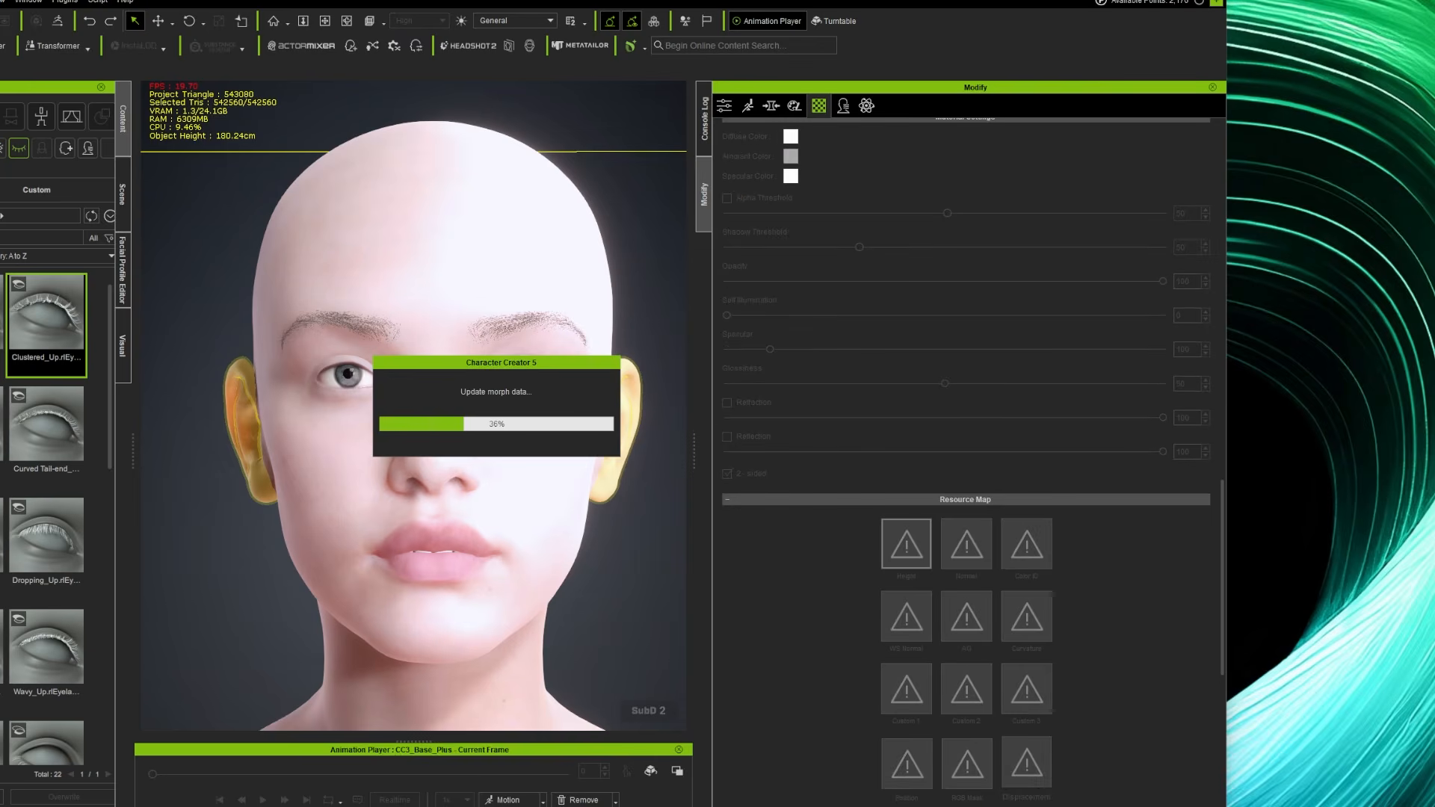
{"action": "scroll", "coordinate": [497, 440], "scroll_direction": "down", "scroll_amount": 4}
{"action": "key", "text": "ctrl+z"}
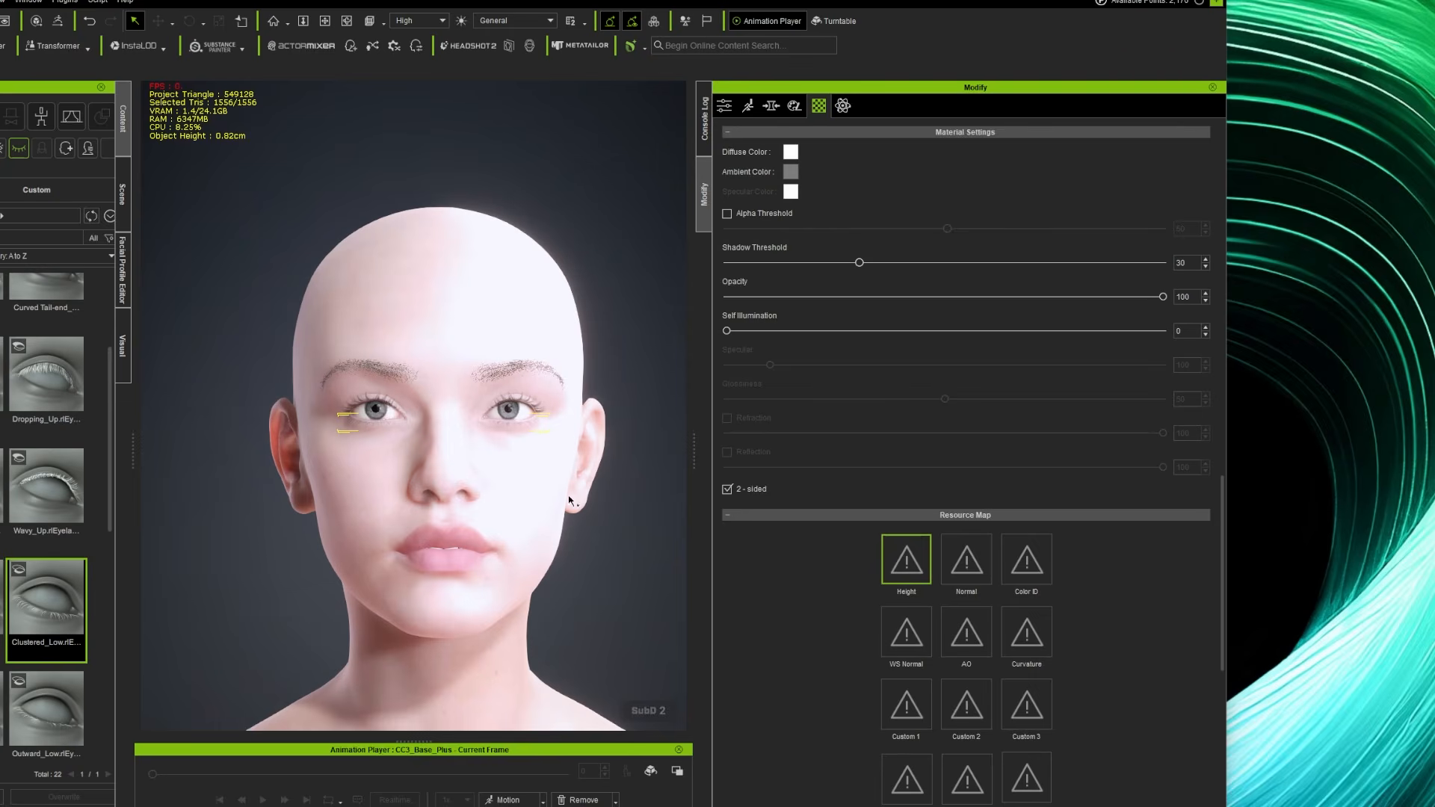
- Try the Wispy_Low eyelash element on the character with Add for both mesh and texture and morphs
{"action": "scroll", "coordinate": [433, 464], "scroll_direction": "up", "scroll_amount": 5}
{"action": "scroll", "coordinate": [434, 463], "scroll_direction": "down", "scroll_amount": 5}
{"action": "scroll", "coordinate": [427, 449], "scroll_direction": "up", "scroll_amount": 8}
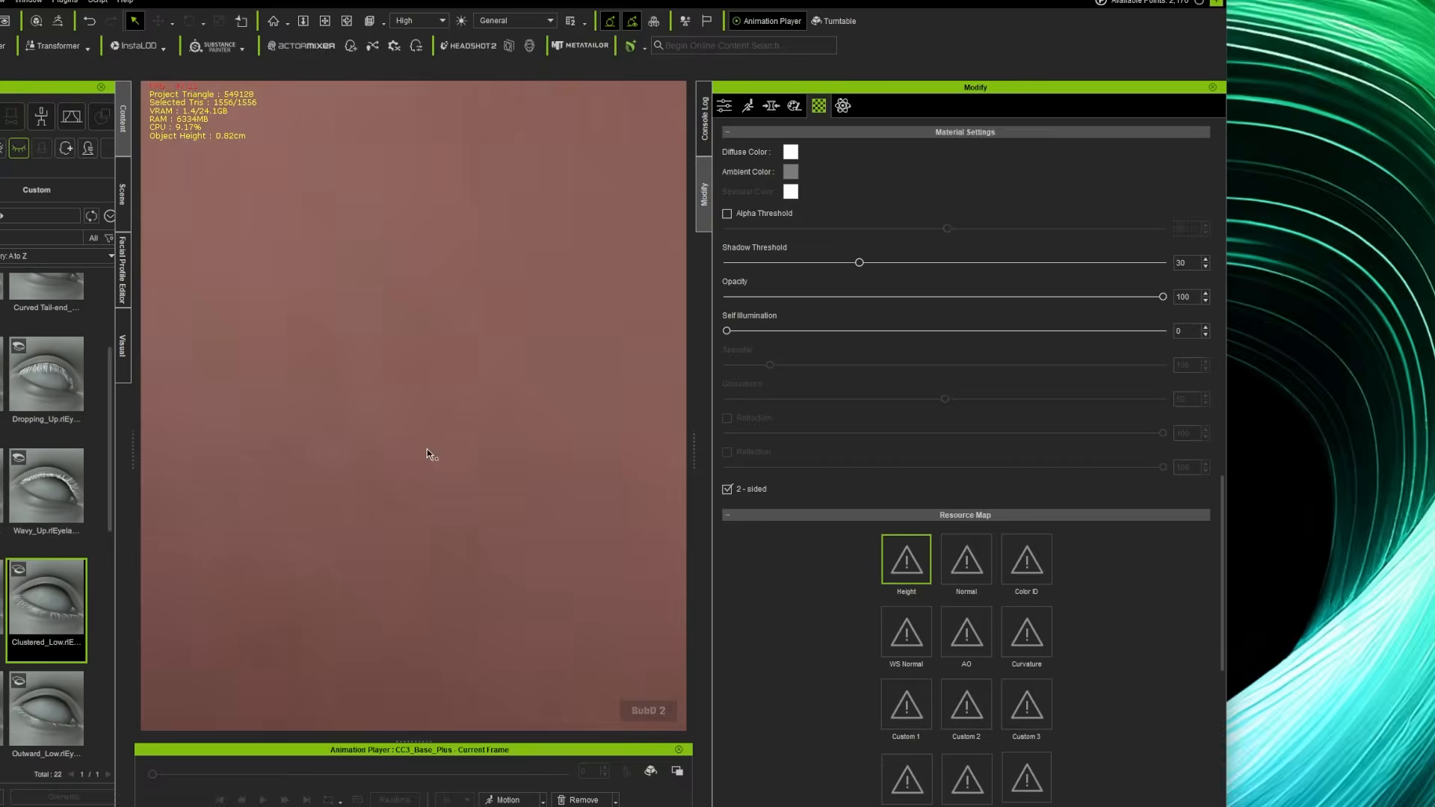
{"action": "scroll", "coordinate": [427, 454], "scroll_direction": "down", "scroll_amount": 5}
{"action": "scroll", "coordinate": [16, 673], "scroll_direction": "down", "scroll_amount": 3}
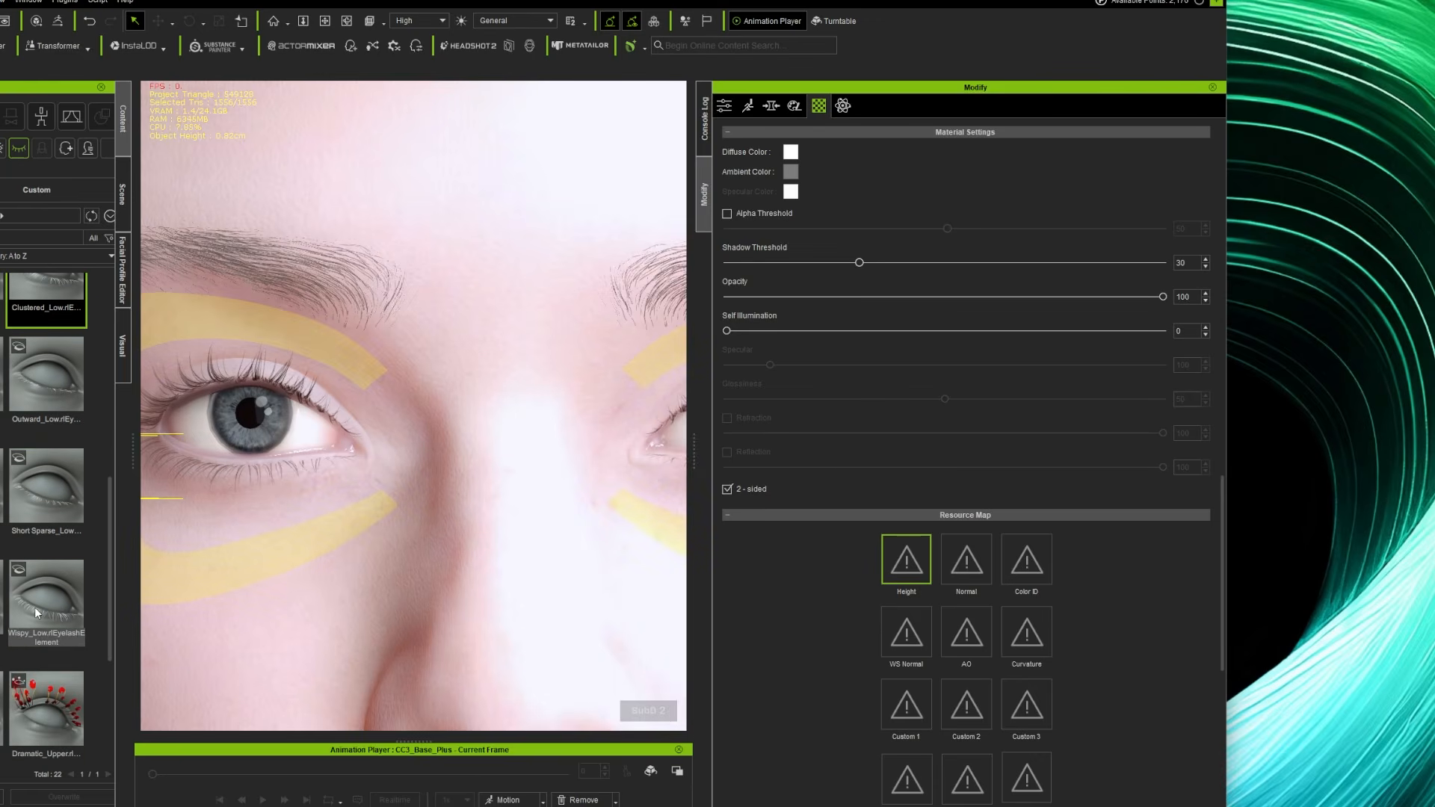
{"action": "left_click_drag", "start_coordinate": [35, 613], "coordinate": [268, 441]}
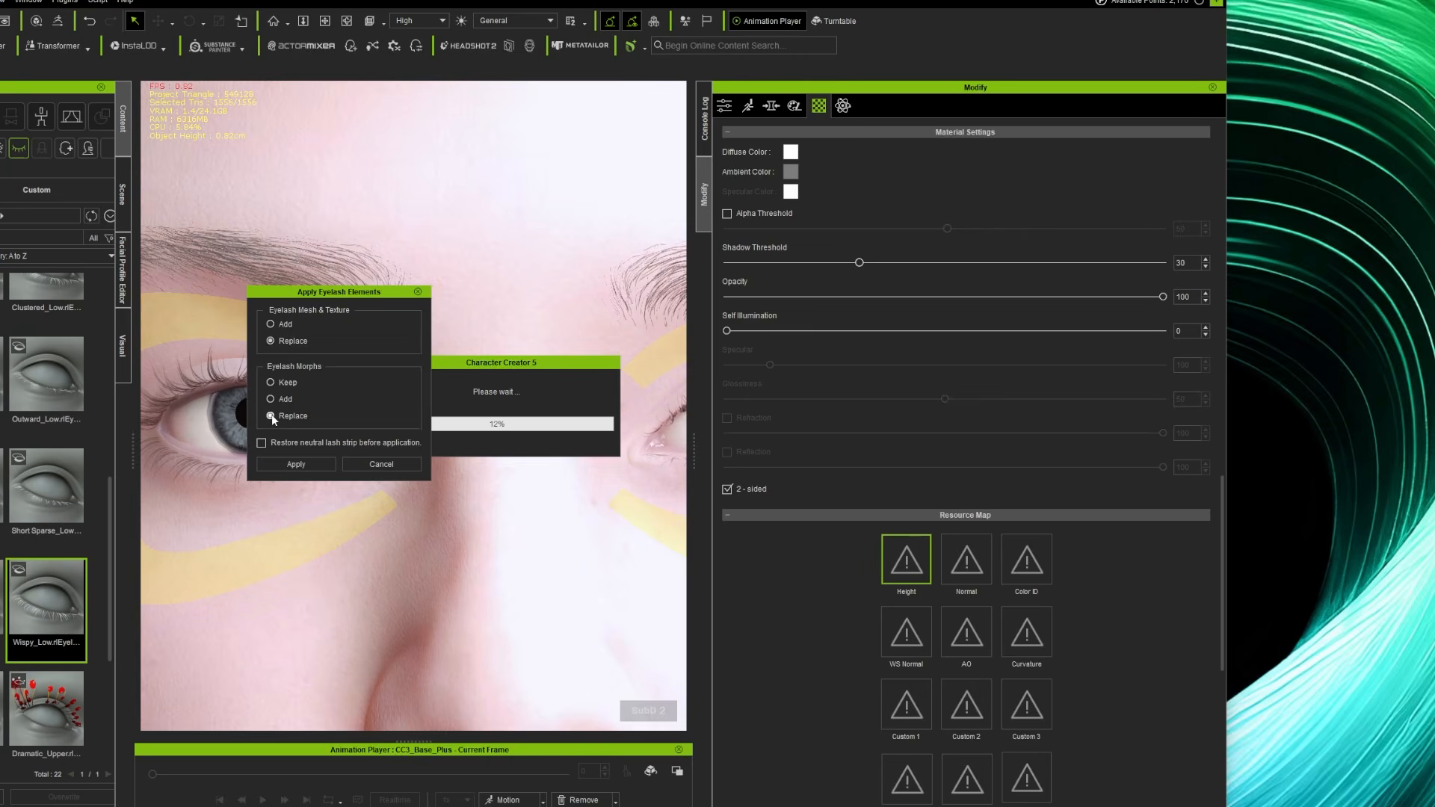
{"action": "left_click", "coordinate": [284, 326]}
{"action": "left_click", "coordinate": [296, 464]}
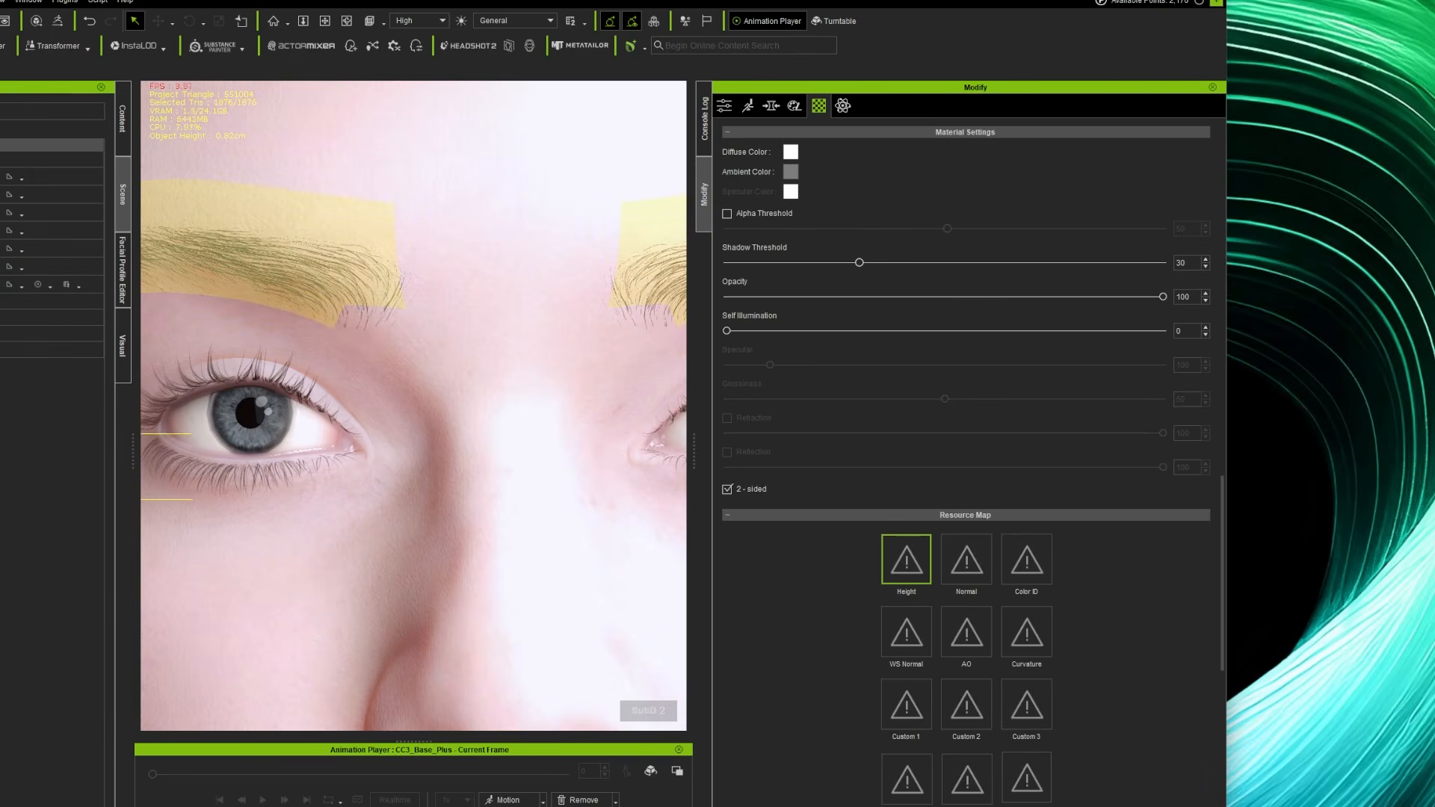
- Examine the layered upper and lower eyelashes close up and on the whole face alongside the other eyelash elements
{"action": "left_click", "coordinate": [123, 121]}
{"action": "scroll", "coordinate": [22, 507], "scroll_direction": "up", "scroll_amount": 5}
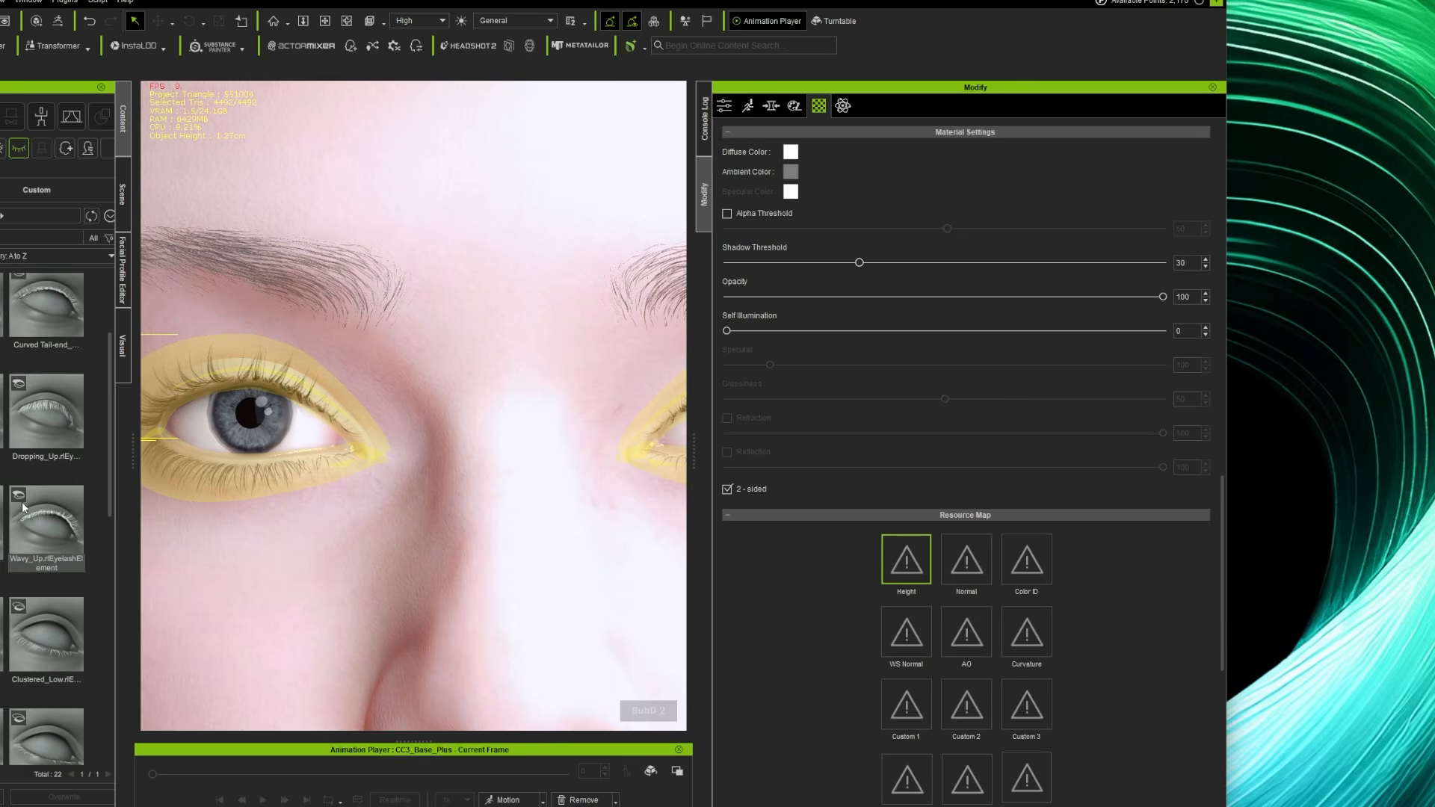
{"action": "scroll", "coordinate": [21, 506], "scroll_direction": "up", "scroll_amount": 2}
{"action": "scroll", "coordinate": [270, 476], "scroll_direction": "down", "scroll_amount": 6}
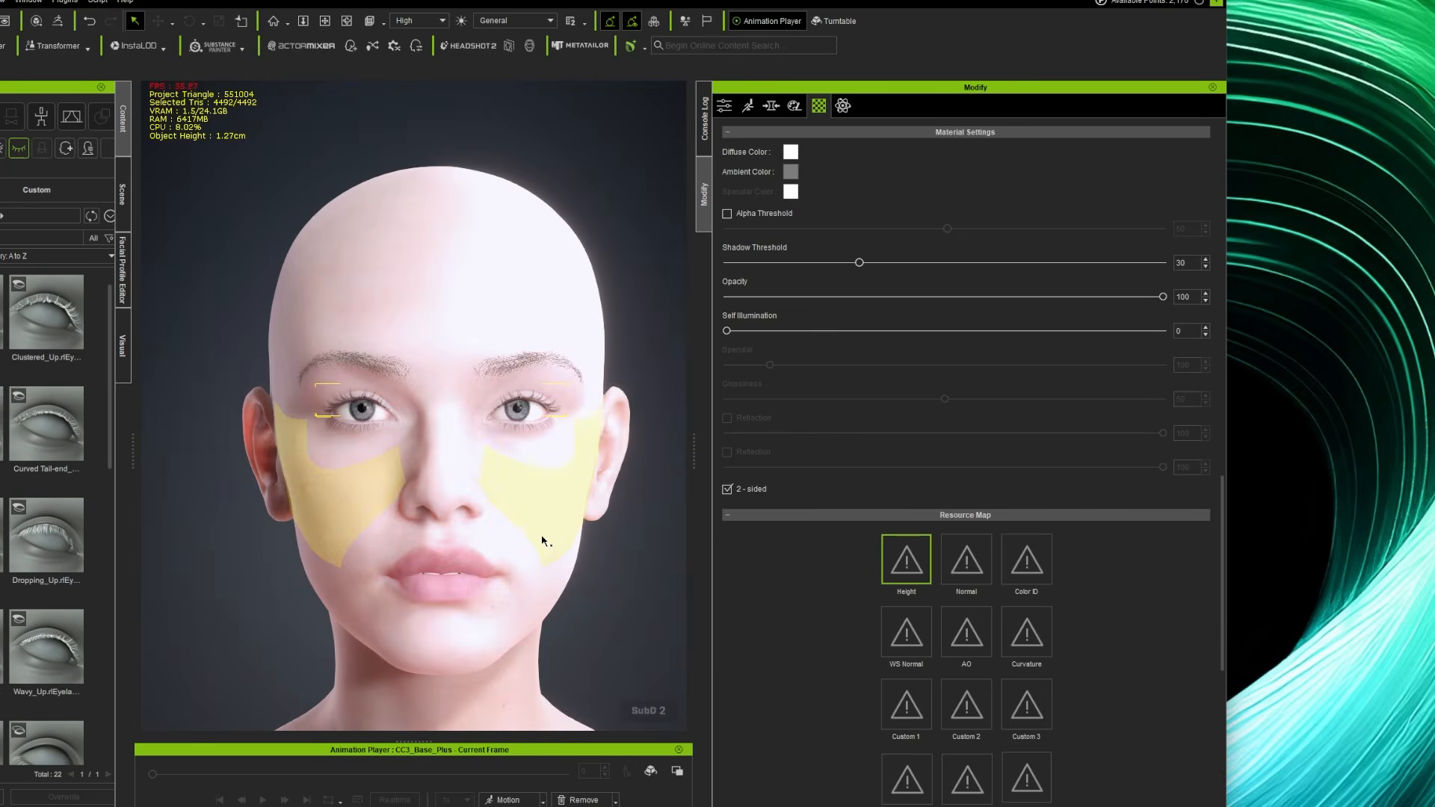
{"action": "scroll", "coordinate": [542, 540], "scroll_direction": "up", "scroll_amount": 4}
{"action": "left_click", "coordinate": [123, 194]}
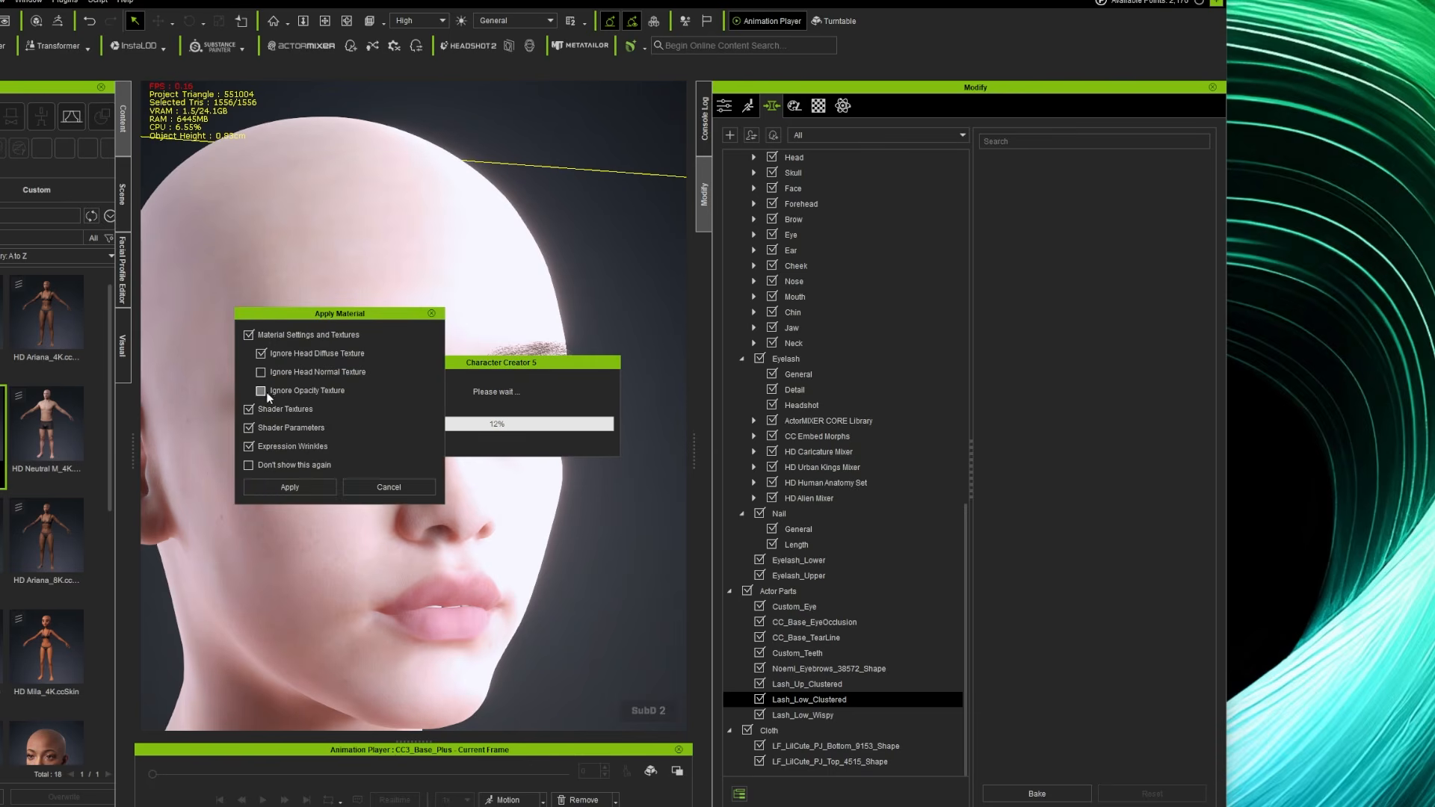
- Try an HD skin material on the character with only the head diffuse texture ignored, and check the head against the body
{"action": "left_click", "coordinate": [291, 487]}
{"action": "scroll", "coordinate": [507, 540], "scroll_direction": "up", "scroll_amount": 4}
{"action": "left_click", "coordinate": [618, 523]}
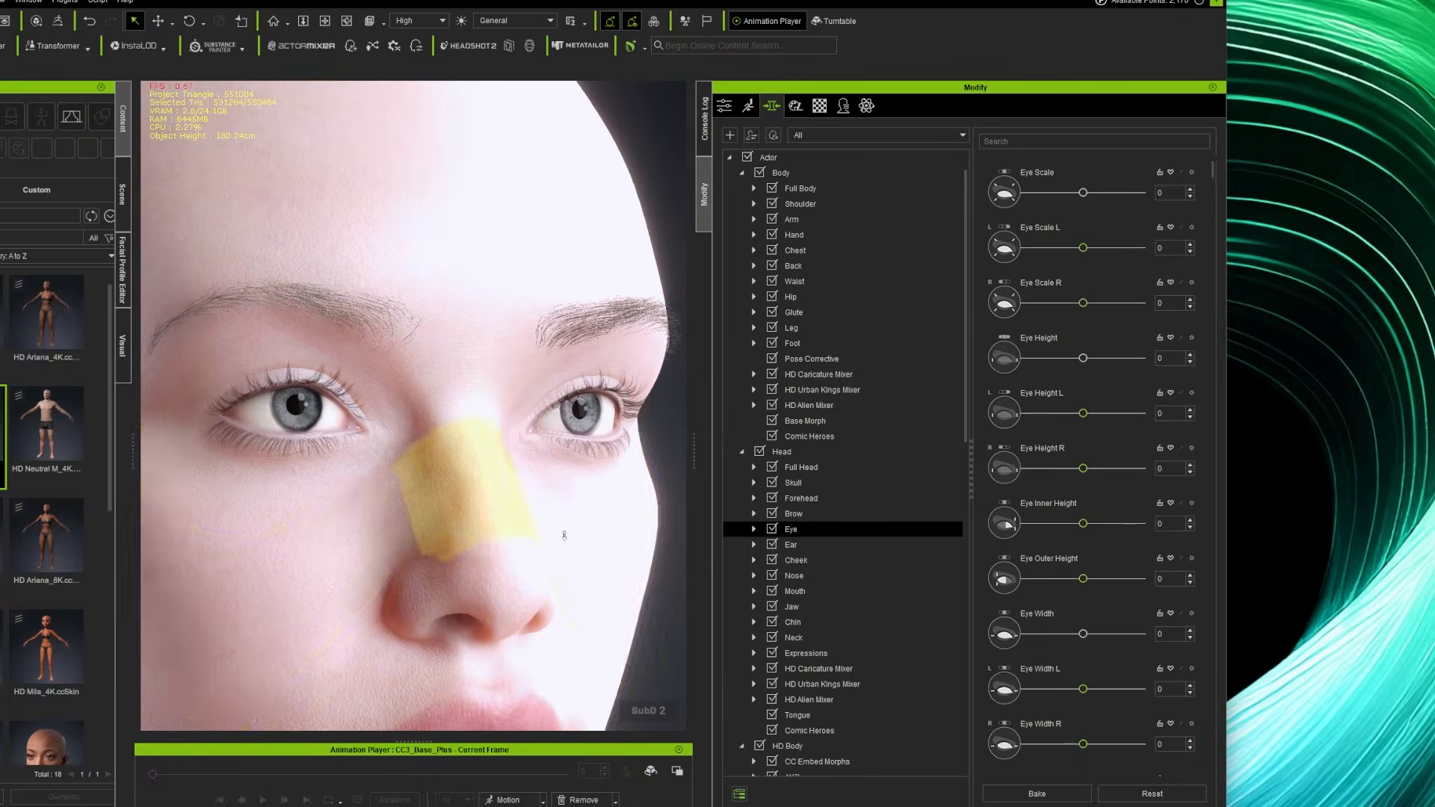
{"action": "scroll", "coordinate": [553, 536], "scroll_direction": "down", "scroll_amount": 9}
{"action": "right_click_drag", "start_coordinate": [535, 544], "coordinate": [445, 498]}
{"action": "scroll", "coordinate": [445, 498], "scroll_direction": "down", "scroll_amount": 2}
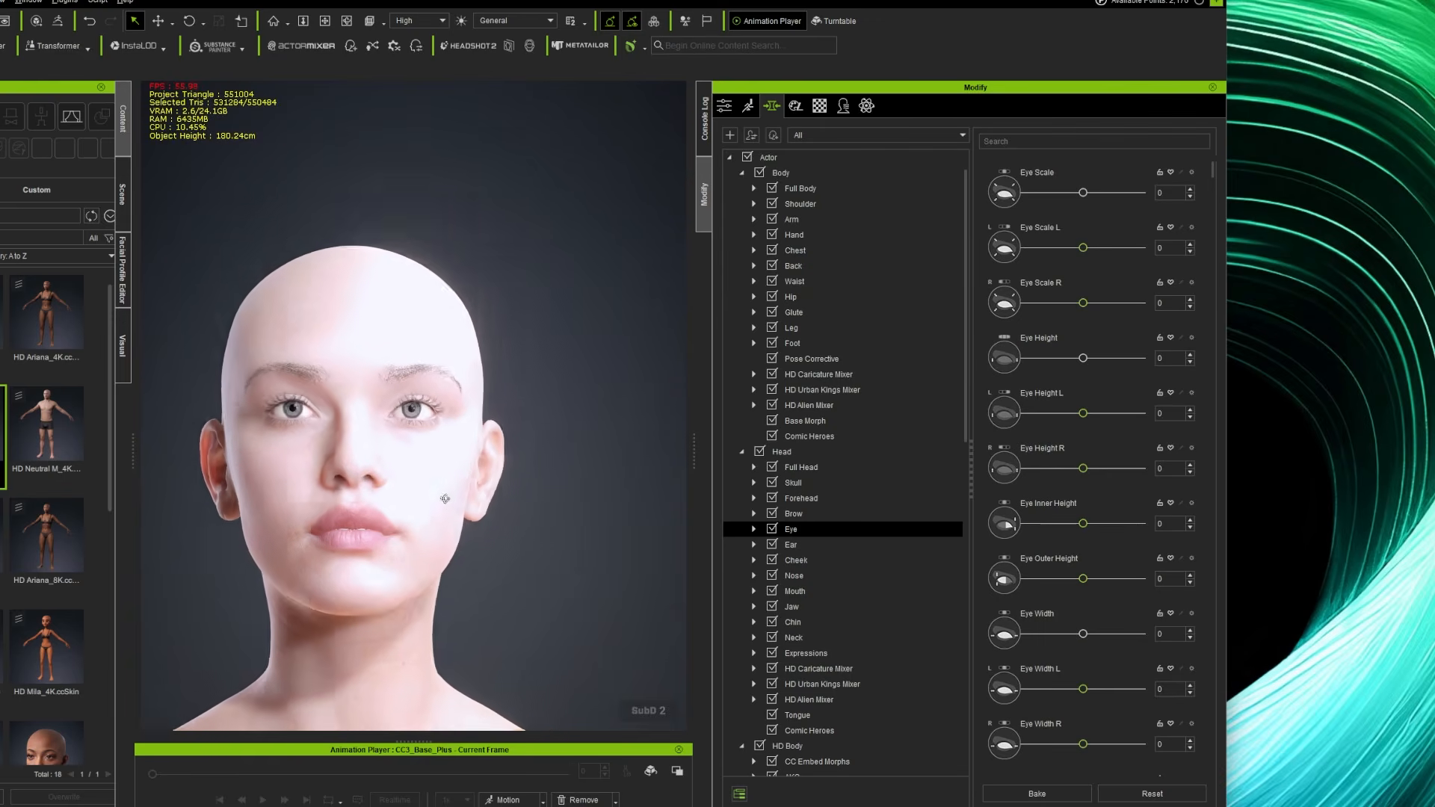
{"action": "middle_click_drag", "start_coordinate": [526, 565], "coordinate": [561, 429]}
{"action": "scroll", "coordinate": [554, 475], "scroll_direction": "down", "scroll_amount": 3}
{"action": "middle_click_drag", "start_coordinate": [632, 533], "coordinate": [586, 554]}
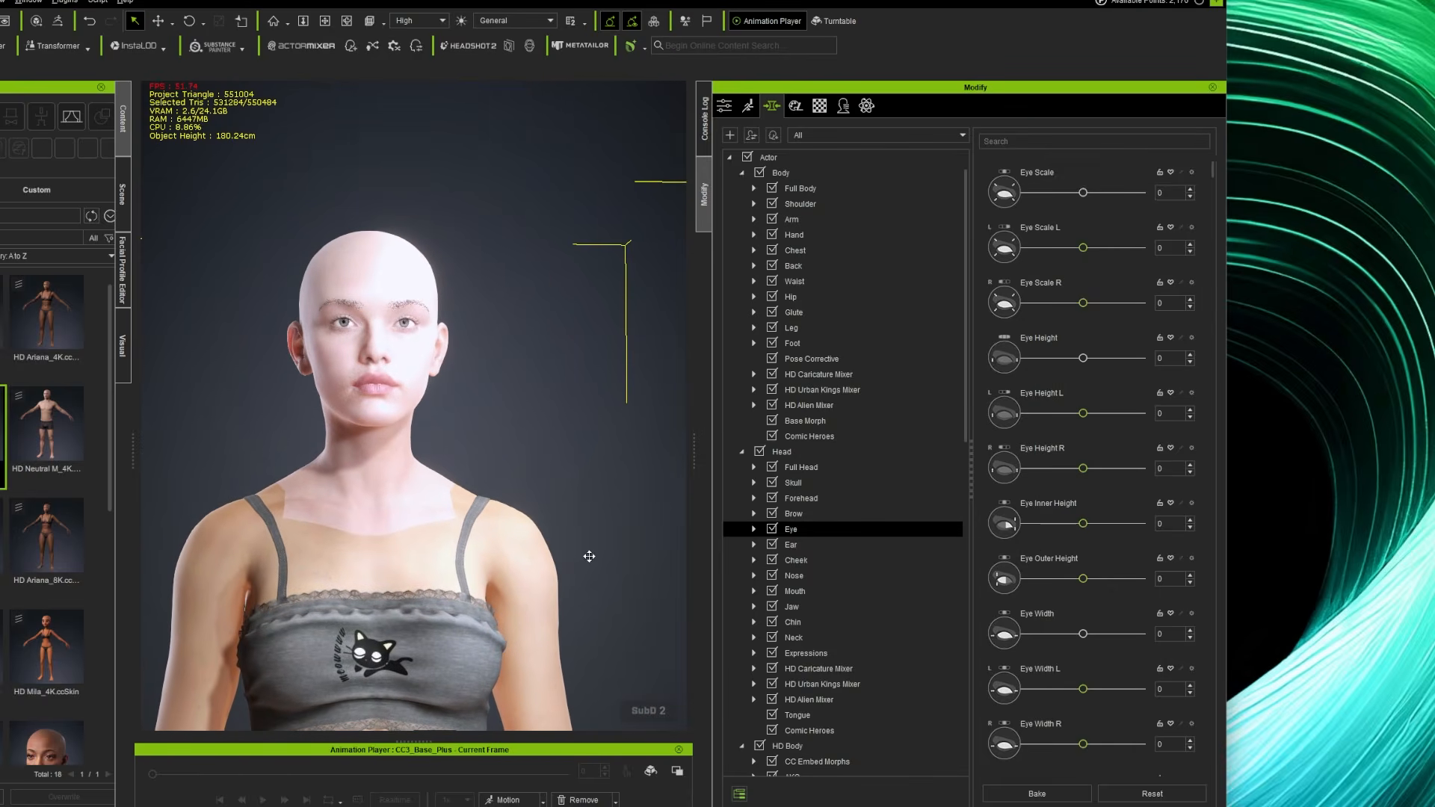
{"action": "scroll", "coordinate": [570, 400], "scroll_direction": "up", "scroll_amount": 4}
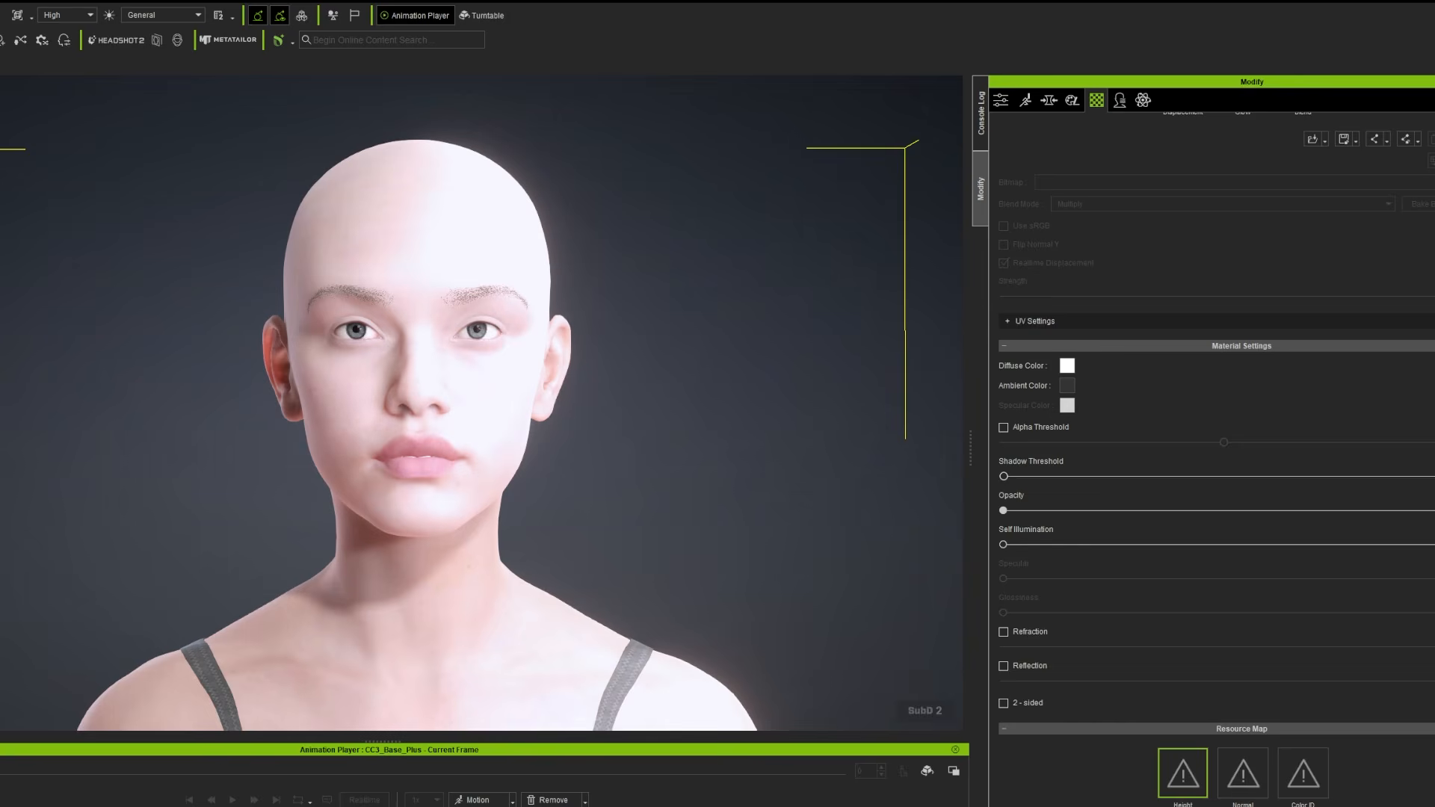
- Apply the skin material with Material Settings and Textures off and Shader Textures, Shader Parameters and Expression Wrinkles on
{"action": "left_click_drag", "start_coordinate": [0, 418], "coordinate": [353, 413]}
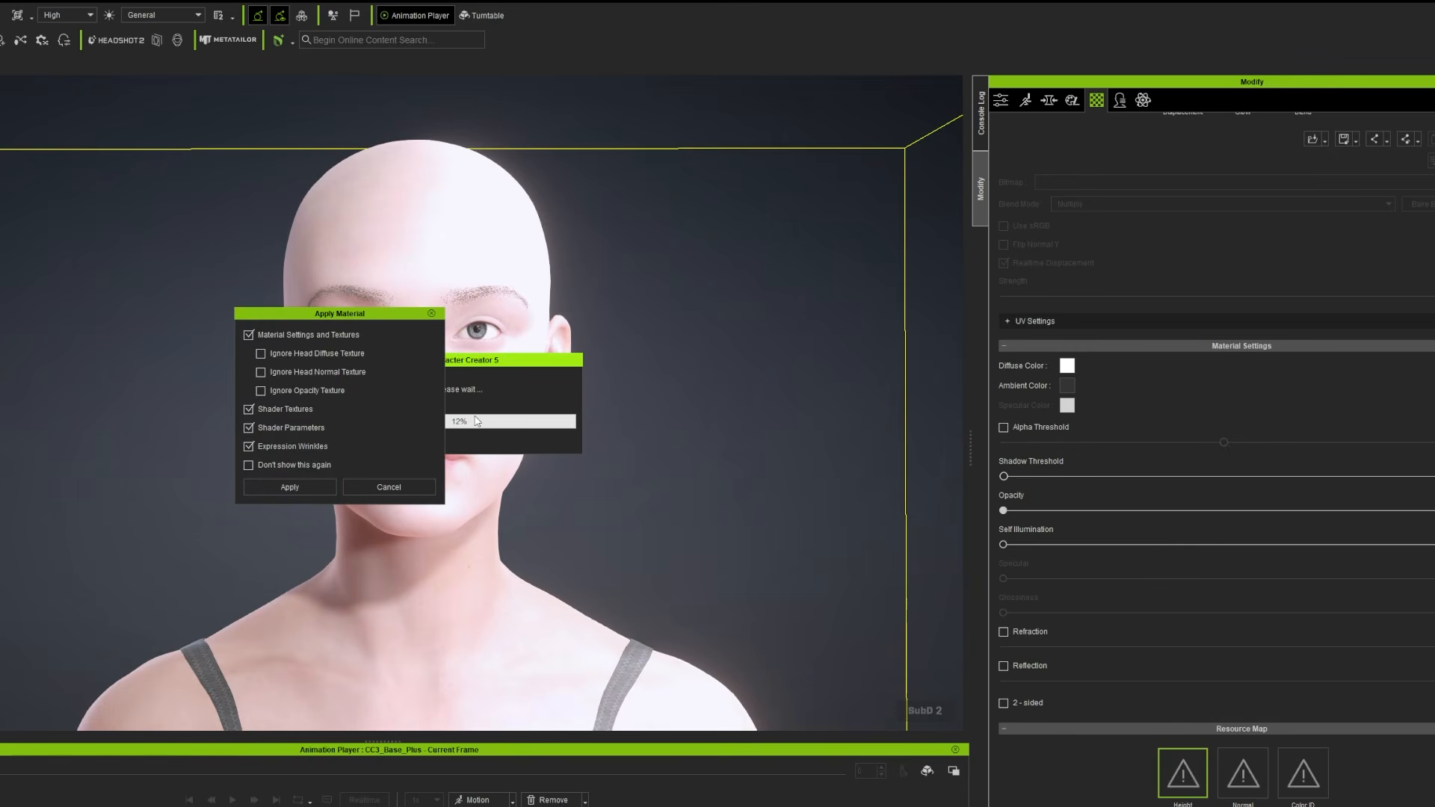
{"action": "left_click", "coordinate": [249, 336]}
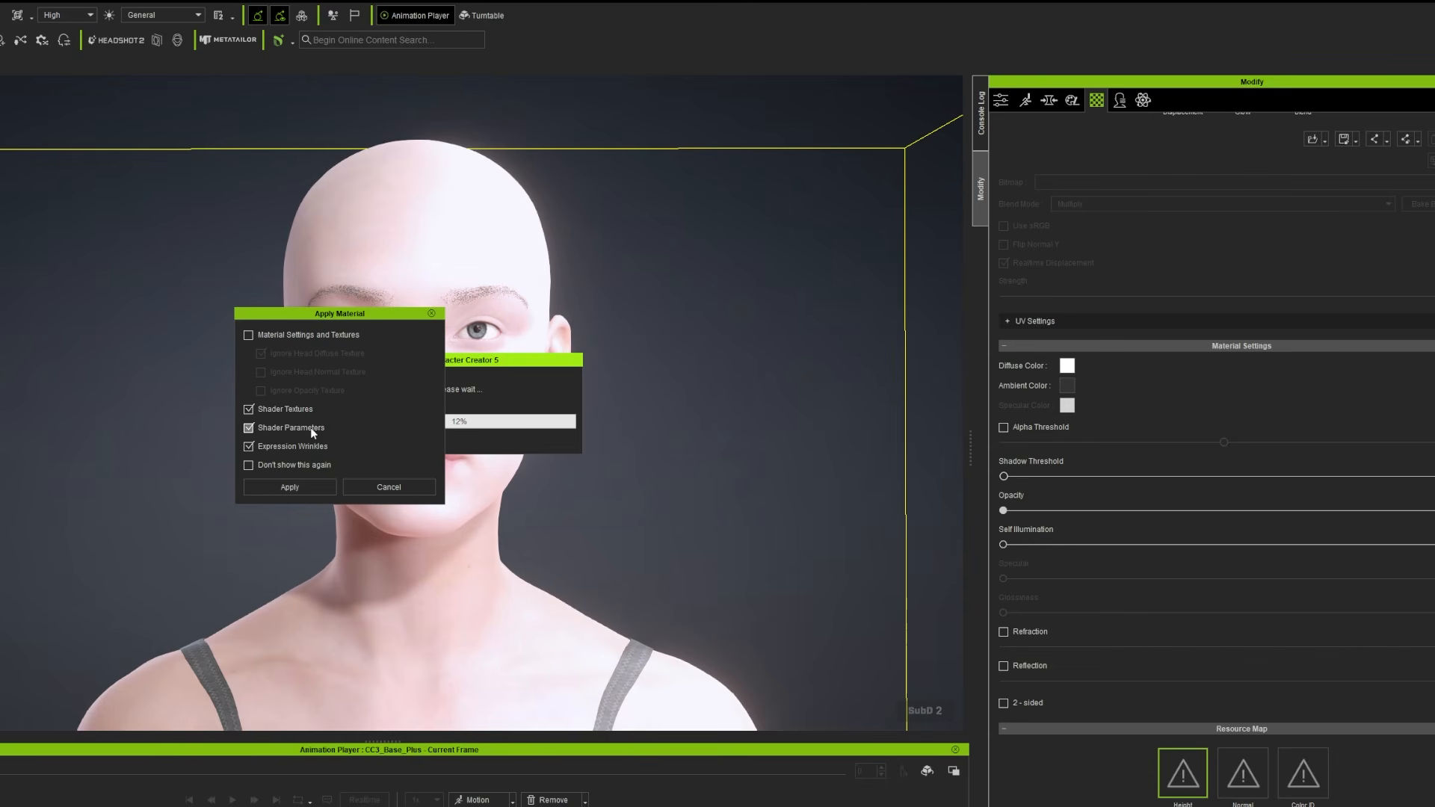
{"action": "left_click", "coordinate": [289, 490]}
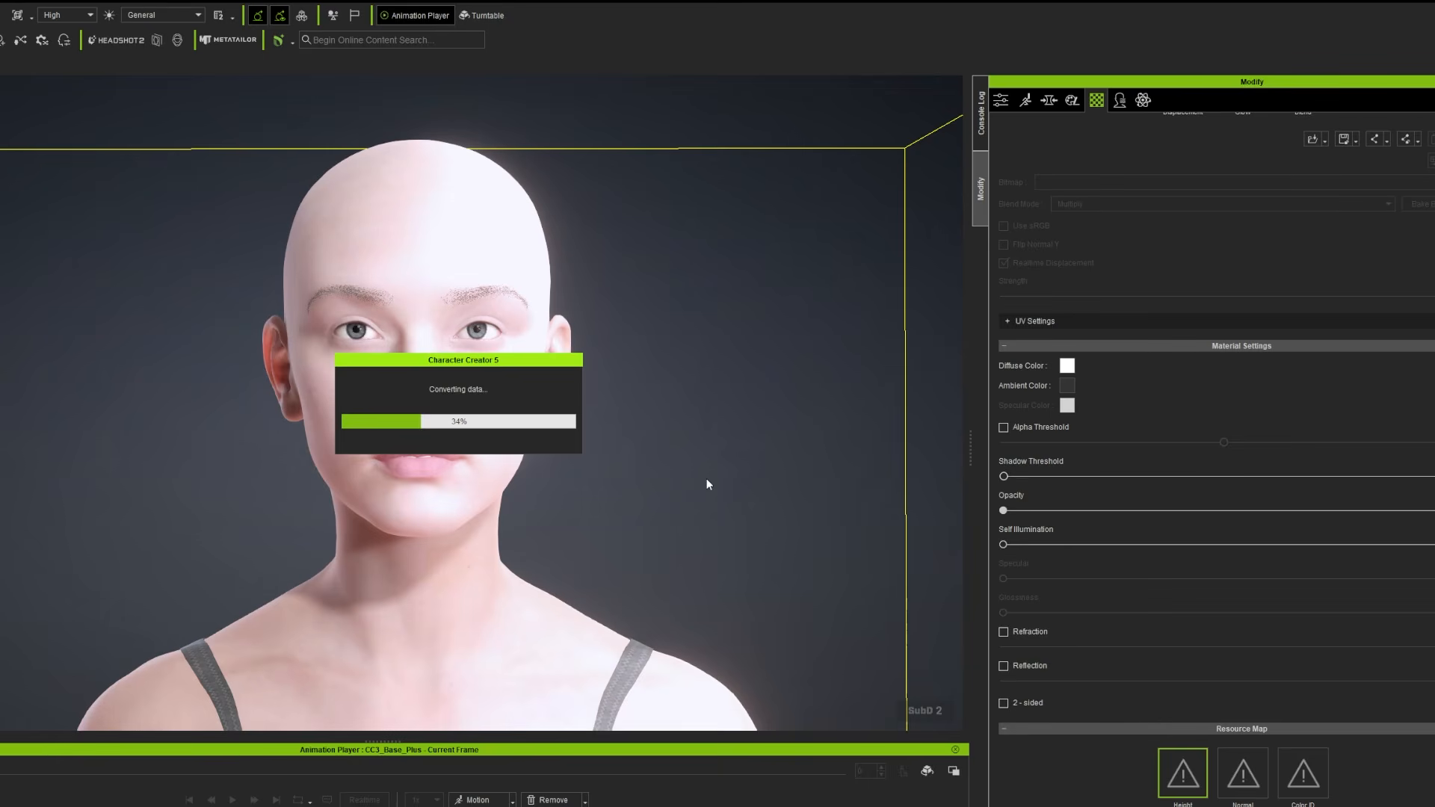
{"action": "scroll", "coordinate": [535, 500], "scroll_direction": "up", "scroll_amount": 3}
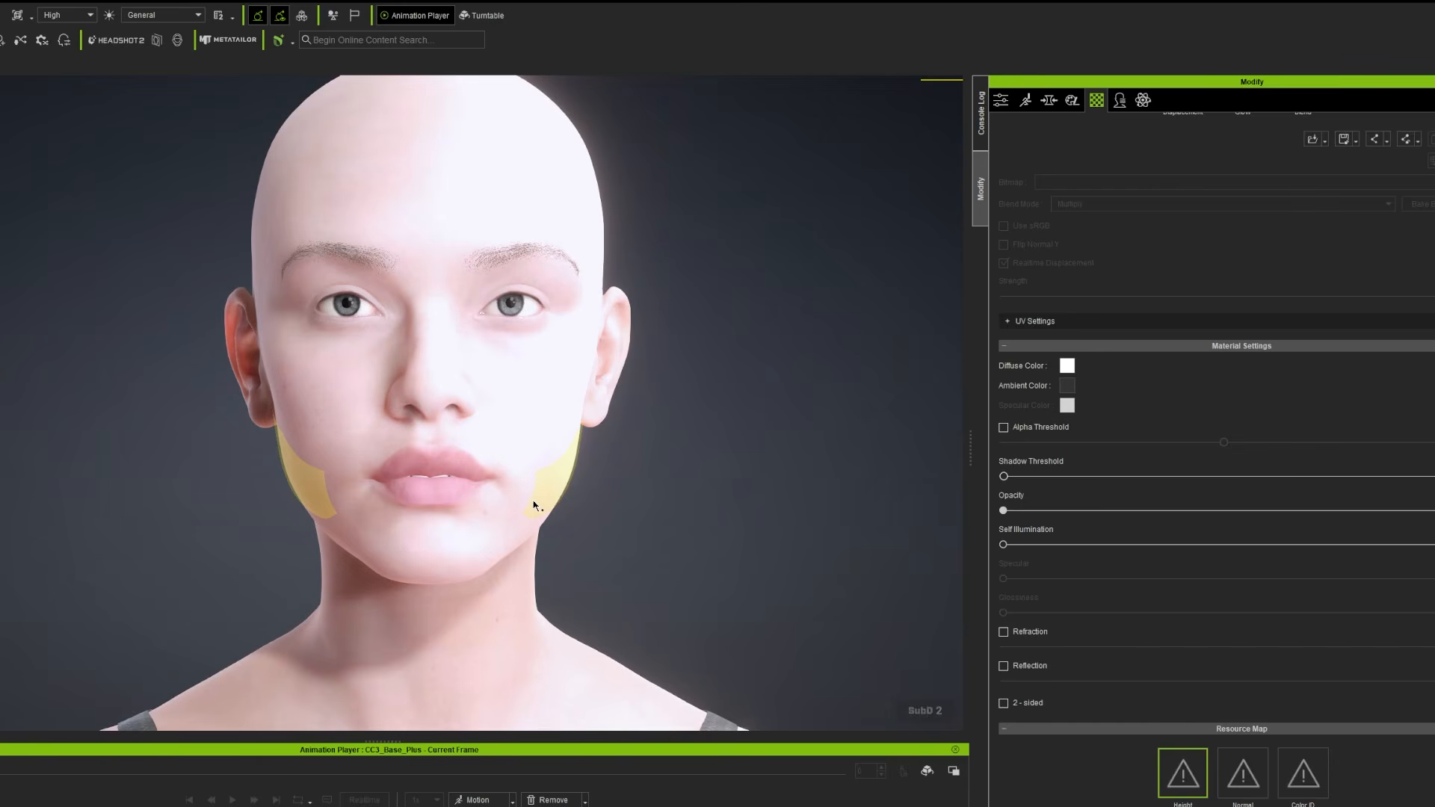
- Examine the skin on the face, neck, shoulders and chest from several angles and distances
{"action": "right_click_drag", "start_coordinate": [723, 542], "coordinate": [822, 532]}
{"action": "scroll", "coordinate": [814, 529], "scroll_direction": "up", "scroll_amount": 3}
{"action": "scroll", "coordinate": [743, 492], "scroll_direction": "down", "scroll_amount": 3}
{"action": "middle_click_drag", "start_coordinate": [743, 492], "coordinate": [703, 361]}
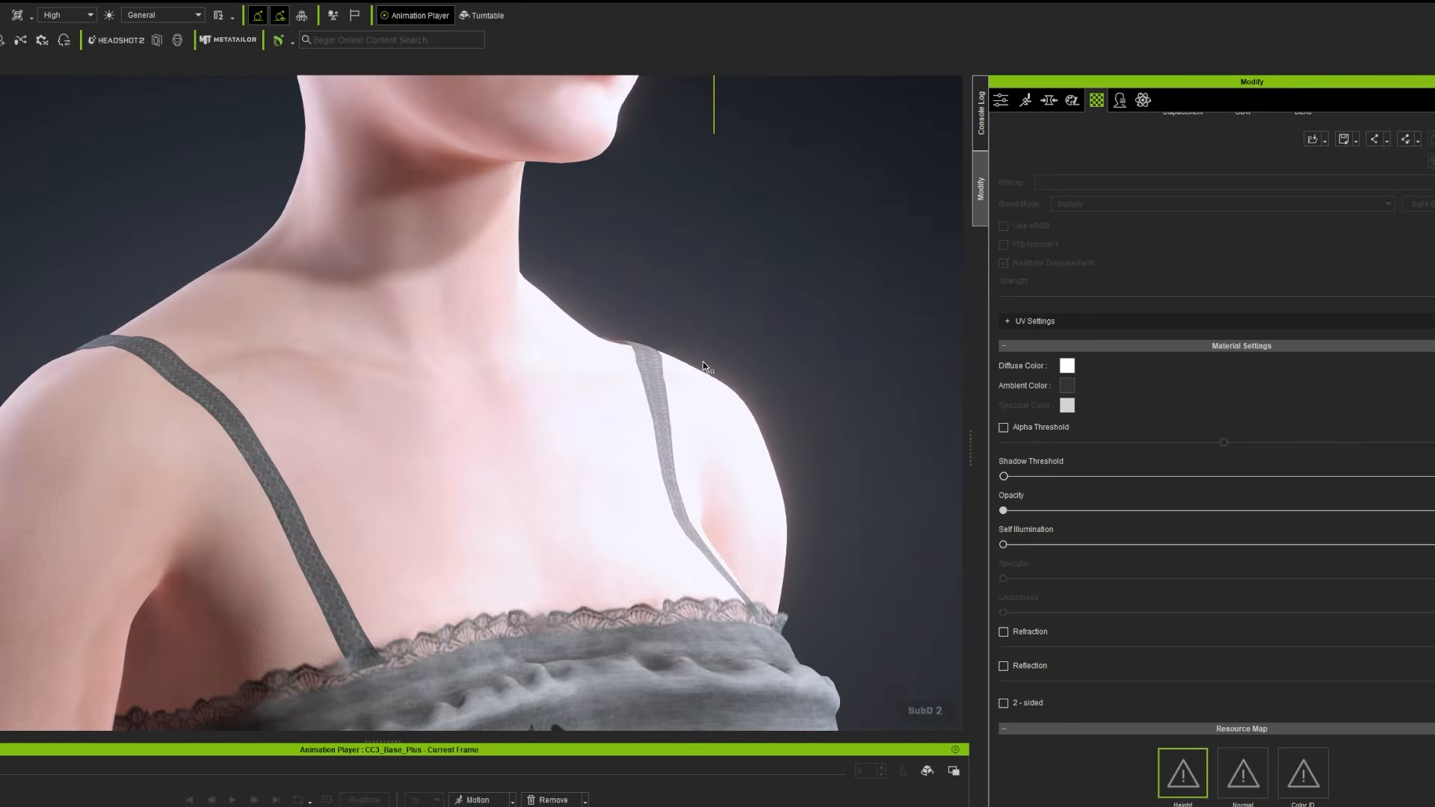
{"action": "right_click_drag", "start_coordinate": [702, 360], "coordinate": [243, 400]}
{"action": "scroll", "coordinate": [474, 423], "scroll_direction": "down", "scroll_amount": 3}
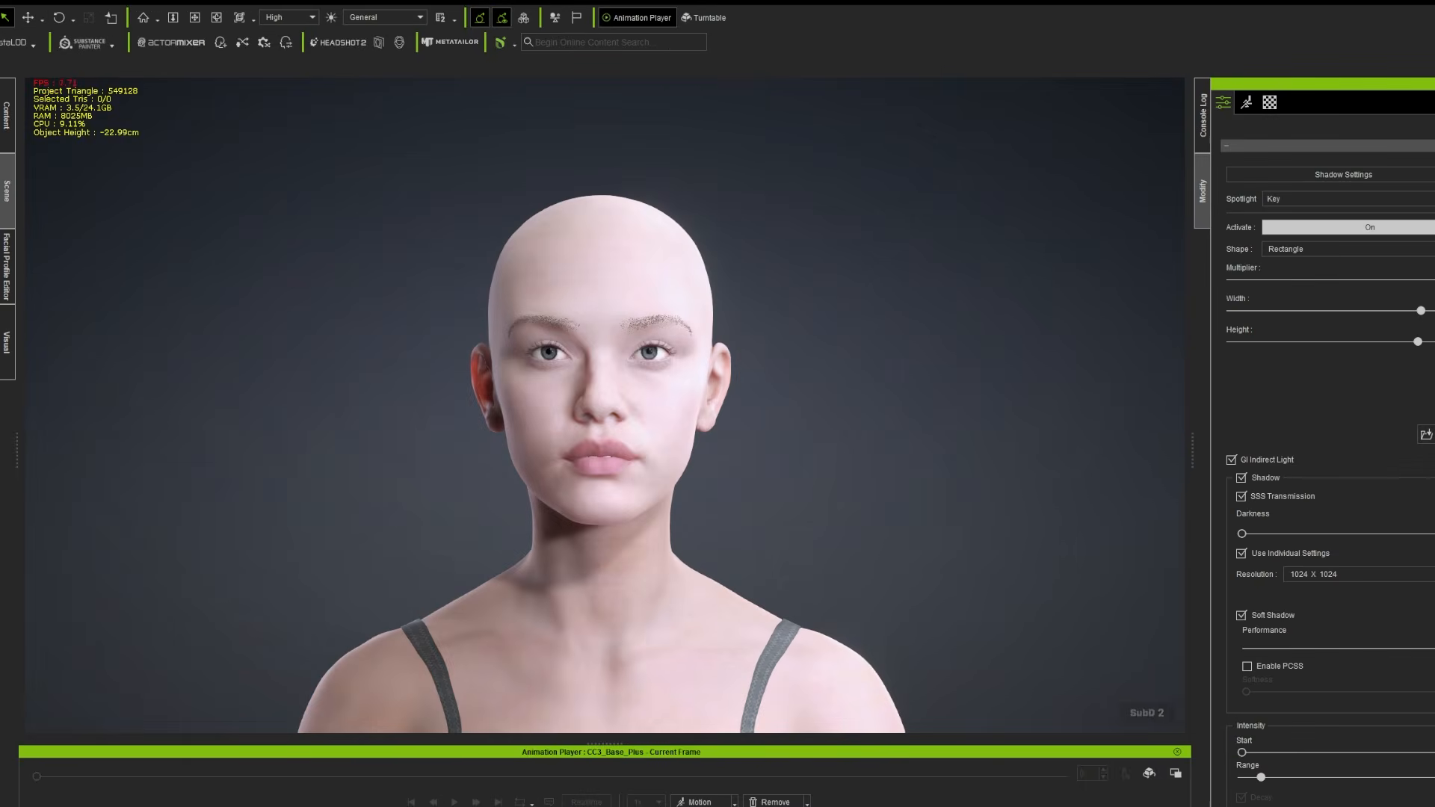
{"action": "scroll", "coordinate": [961, 481], "scroll_direction": "up", "scroll_amount": 2}
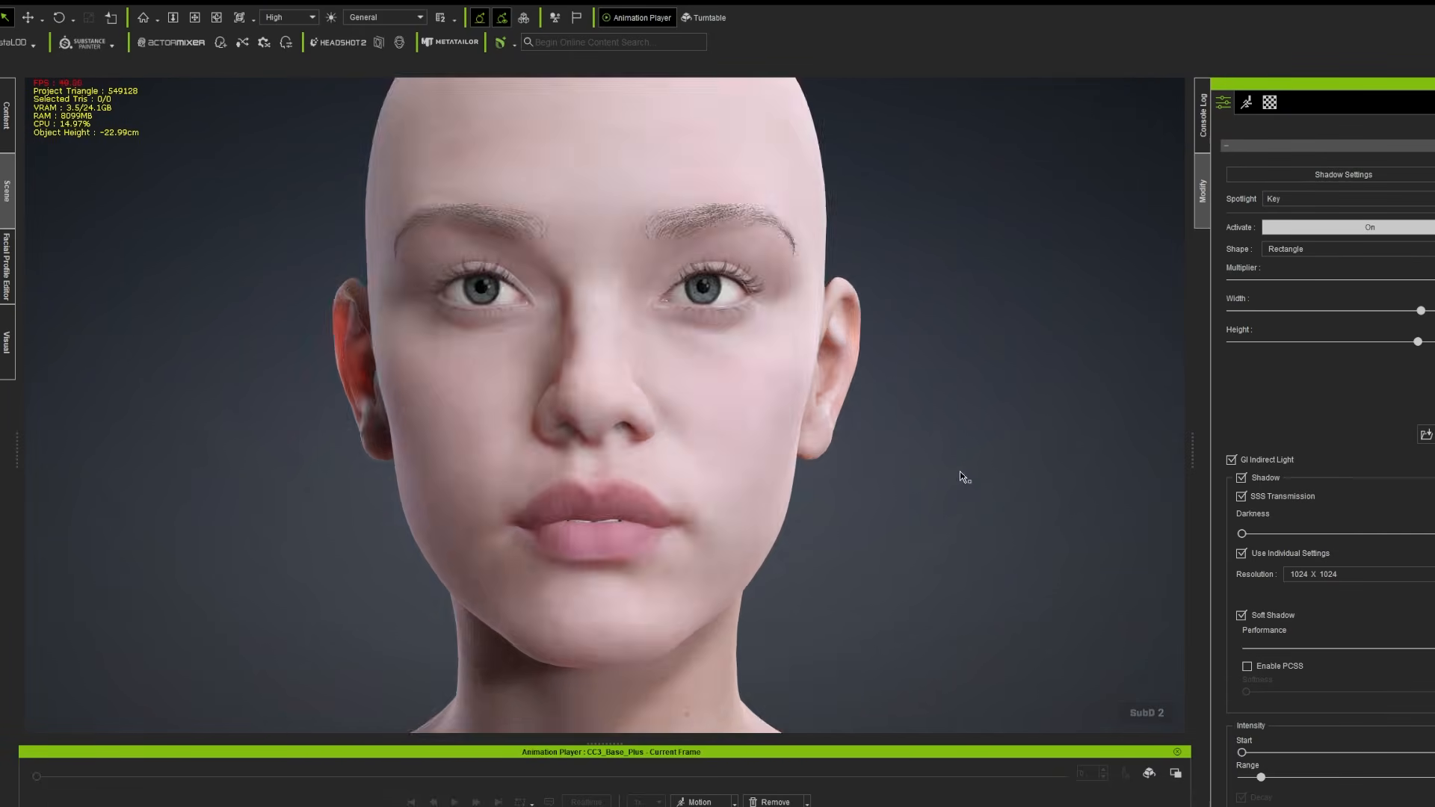
{"action": "scroll", "coordinate": [961, 480], "scroll_direction": "down", "scroll_amount": 1}
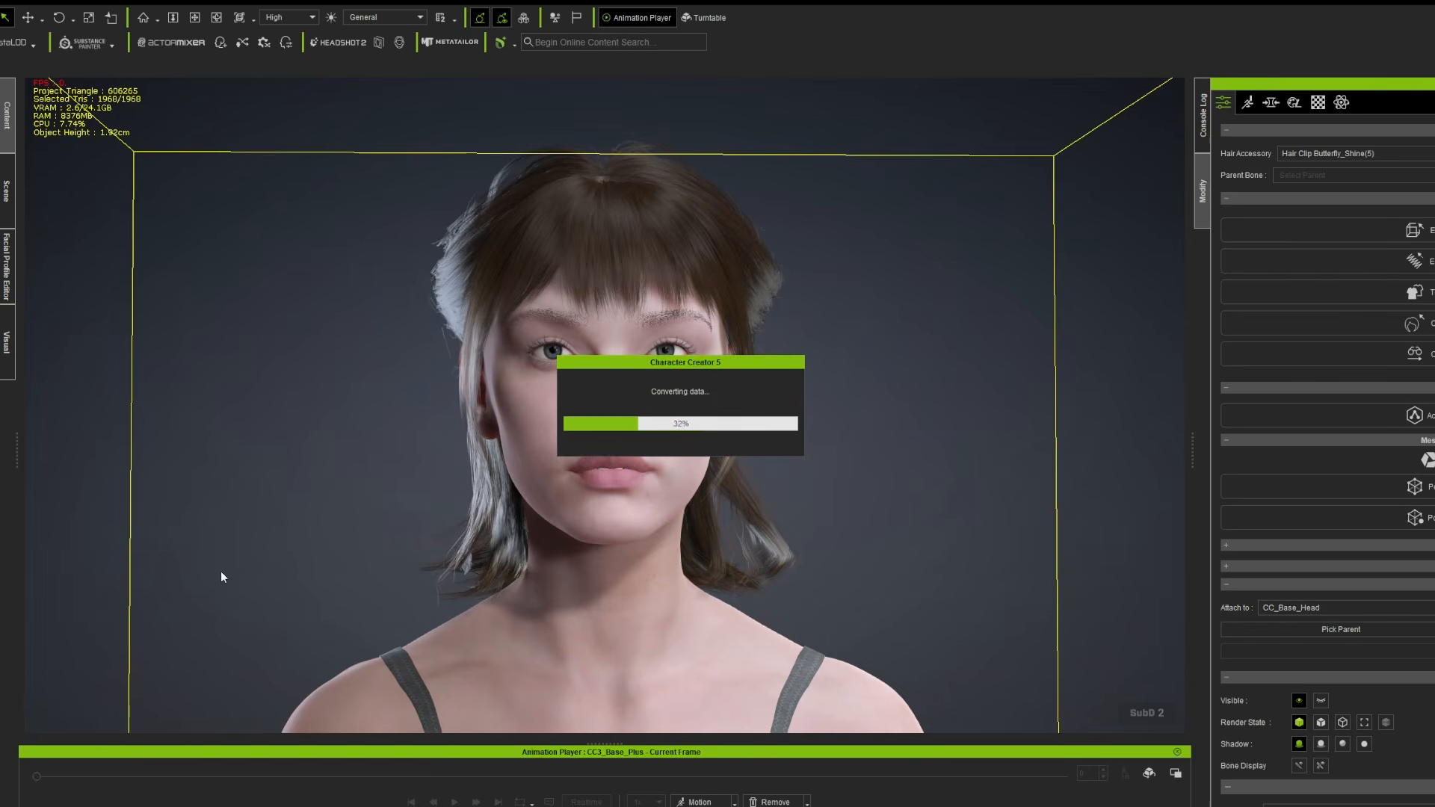
- Recolor the strands of the shoulder-length hair to the muted olive #5f5b46, leaving the bangs as they are
{"action": "left_click", "coordinate": [1318, 103]}
{"action": "scroll", "coordinate": [1281, 511], "scroll_direction": "down", "scroll_amount": 5}
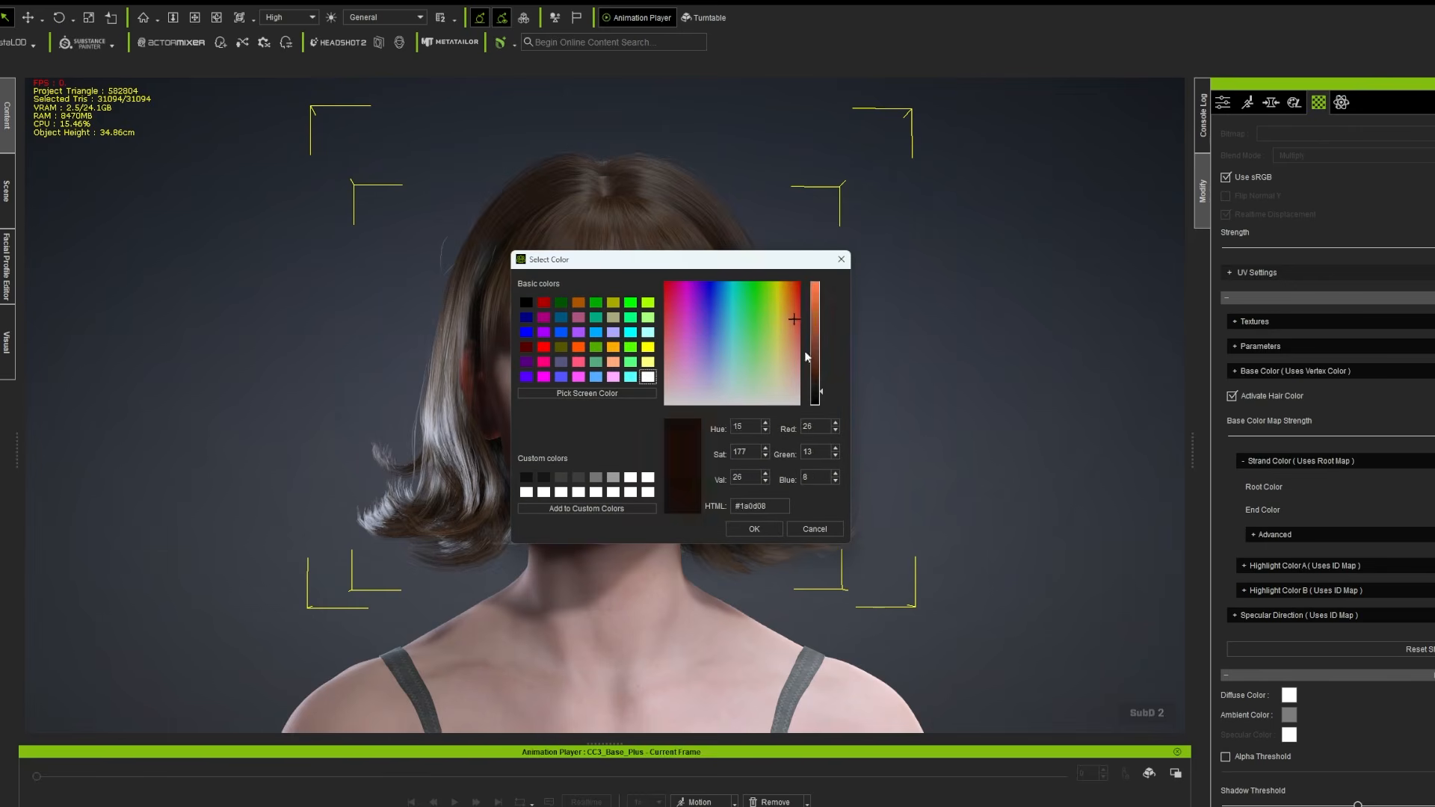
{"action": "left_click", "coordinate": [647, 377]}
{"action": "left_click", "coordinate": [773, 335]}
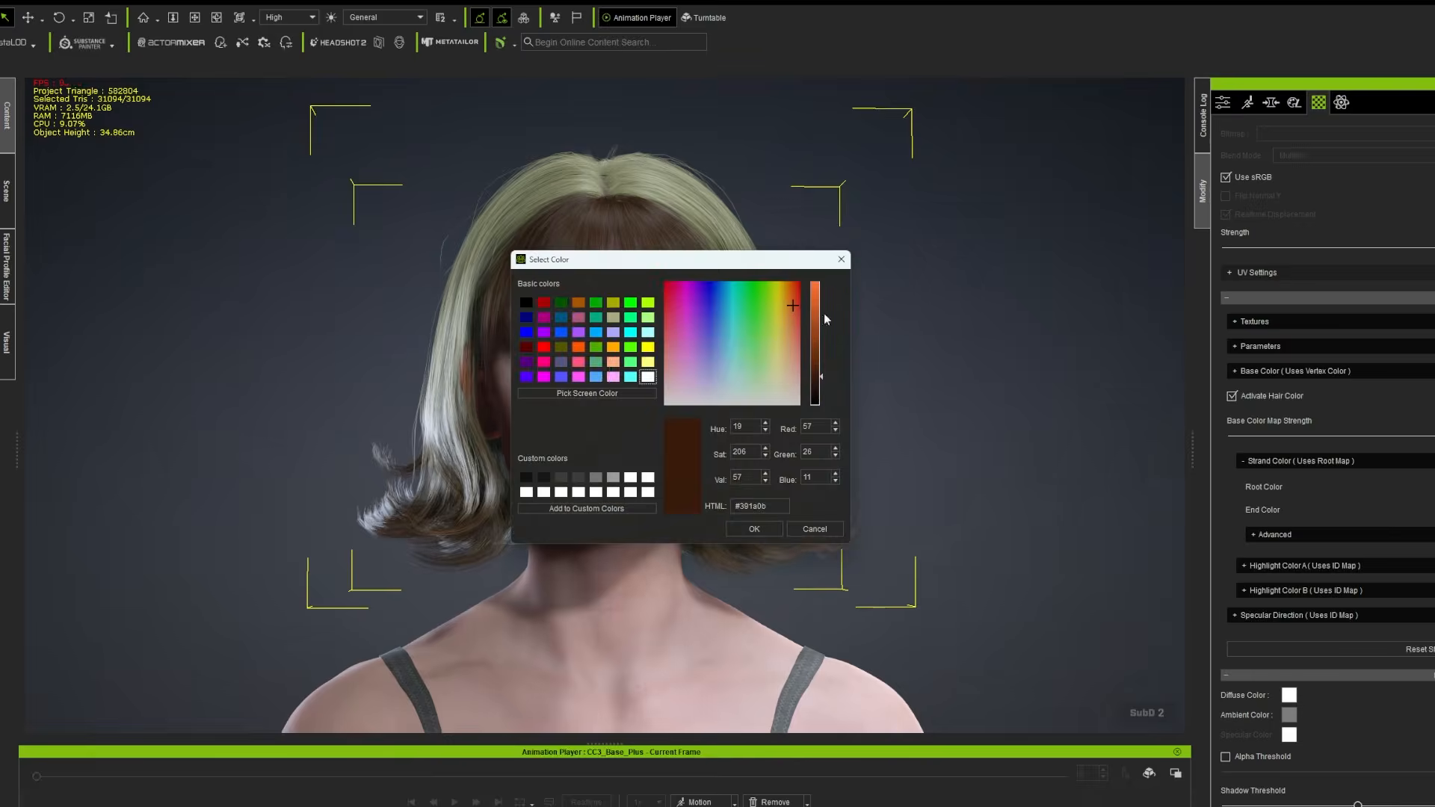
{"action": "left_click", "coordinate": [1137, 323]}
{"action": "left_click", "coordinate": [1116, 475]}
{"action": "left_click", "coordinate": [1136, 298]}
{"action": "left_click", "coordinate": [1136, 326]}
{"action": "left_click", "coordinate": [1099, 345]}
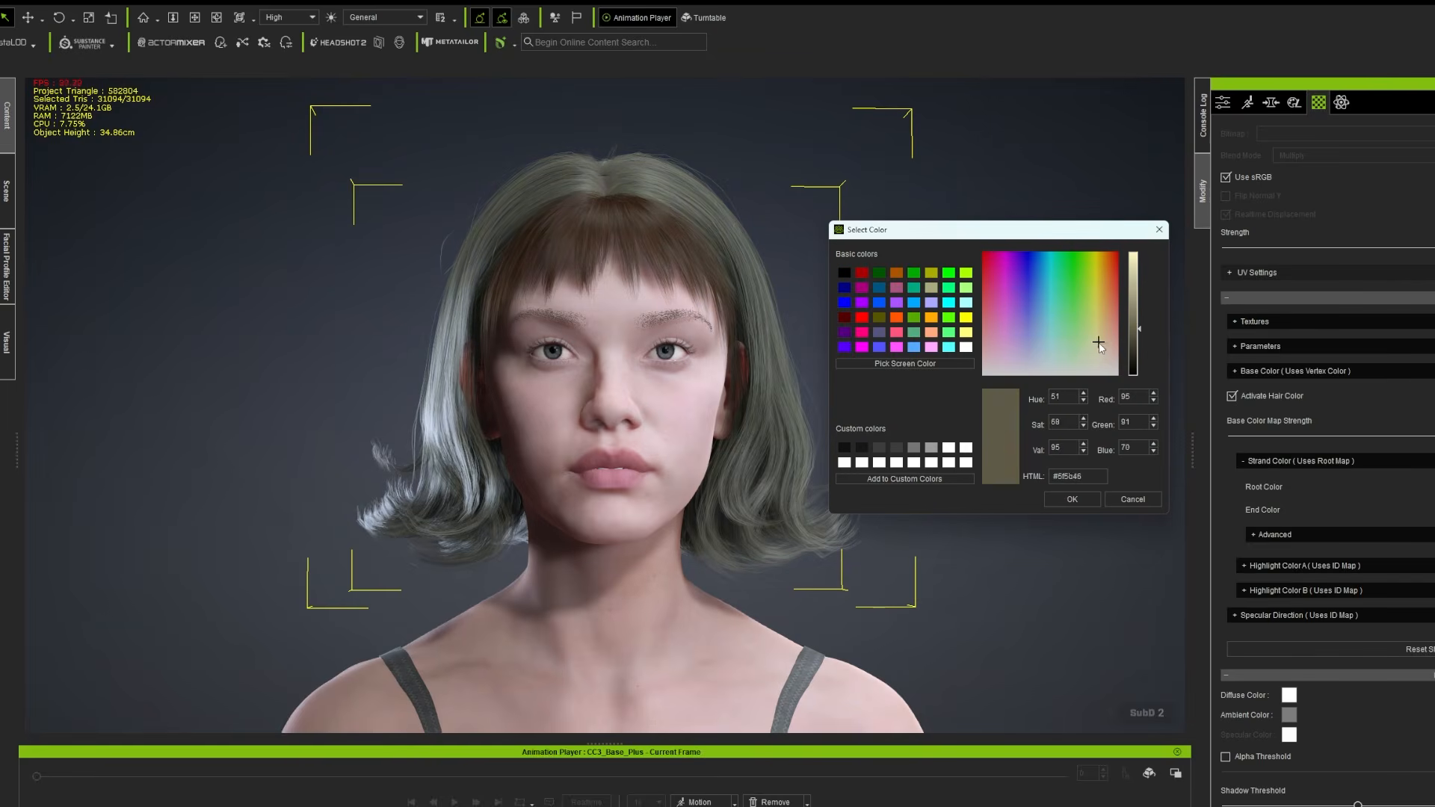
{"action": "left_click", "coordinate": [1071, 499]}
- Recolor one half of the two-tone bangs to match the olive shade of the surrounding hair
{"action": "scroll", "coordinate": [1392, 470], "scroll_direction": "down", "scroll_amount": 8}
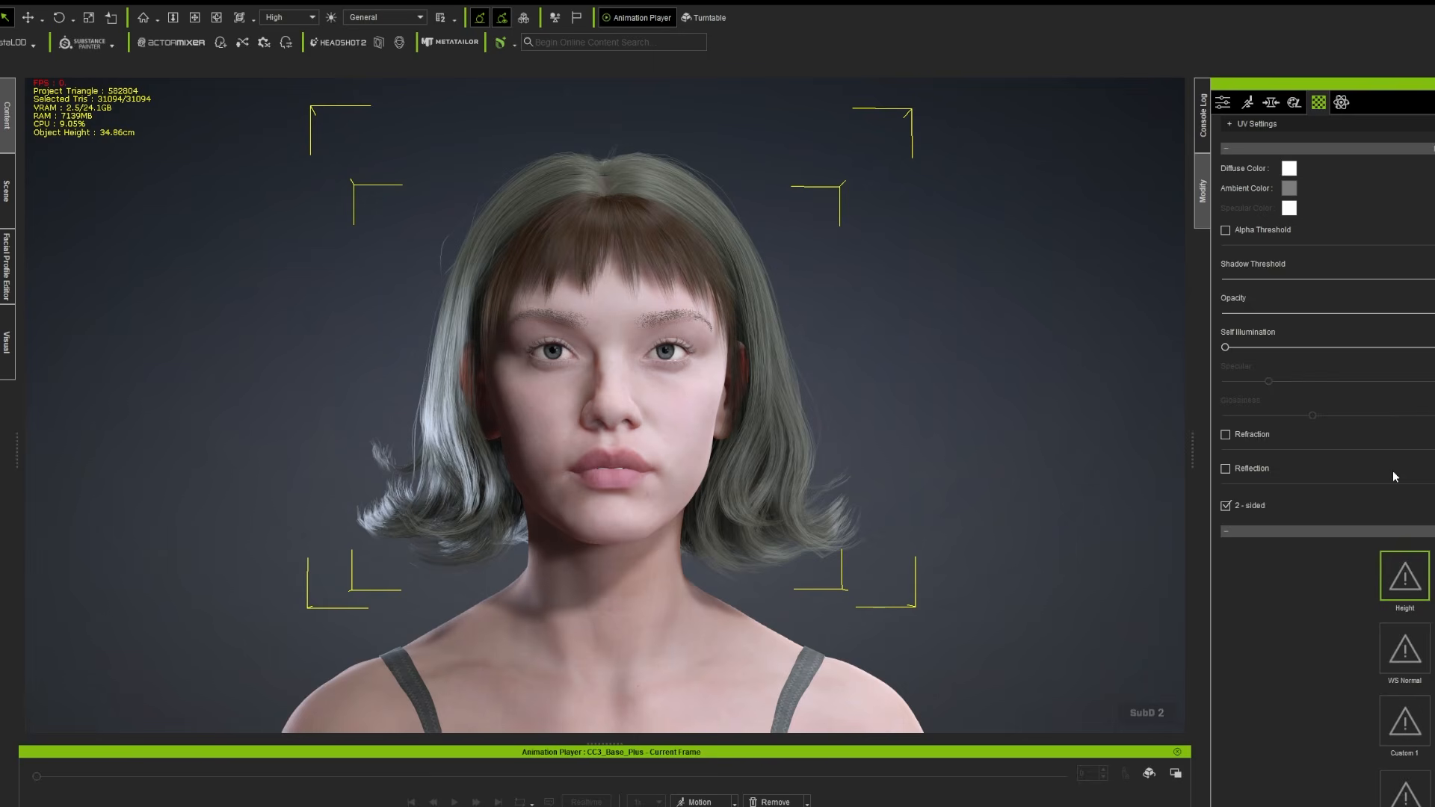
{"action": "scroll", "coordinate": [1384, 491], "scroll_direction": "up", "scroll_amount": 1}
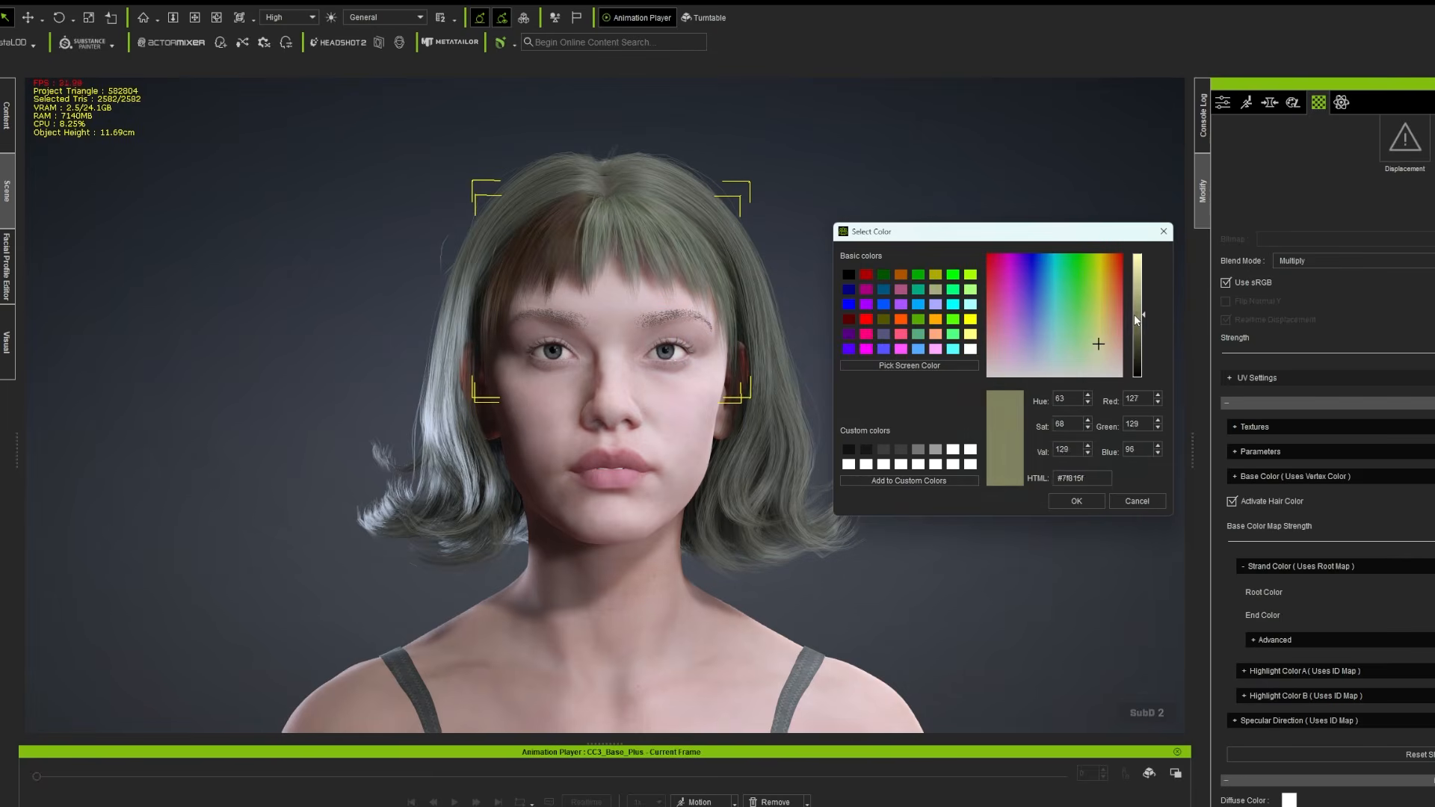
{"action": "left_click", "coordinate": [1077, 501]}
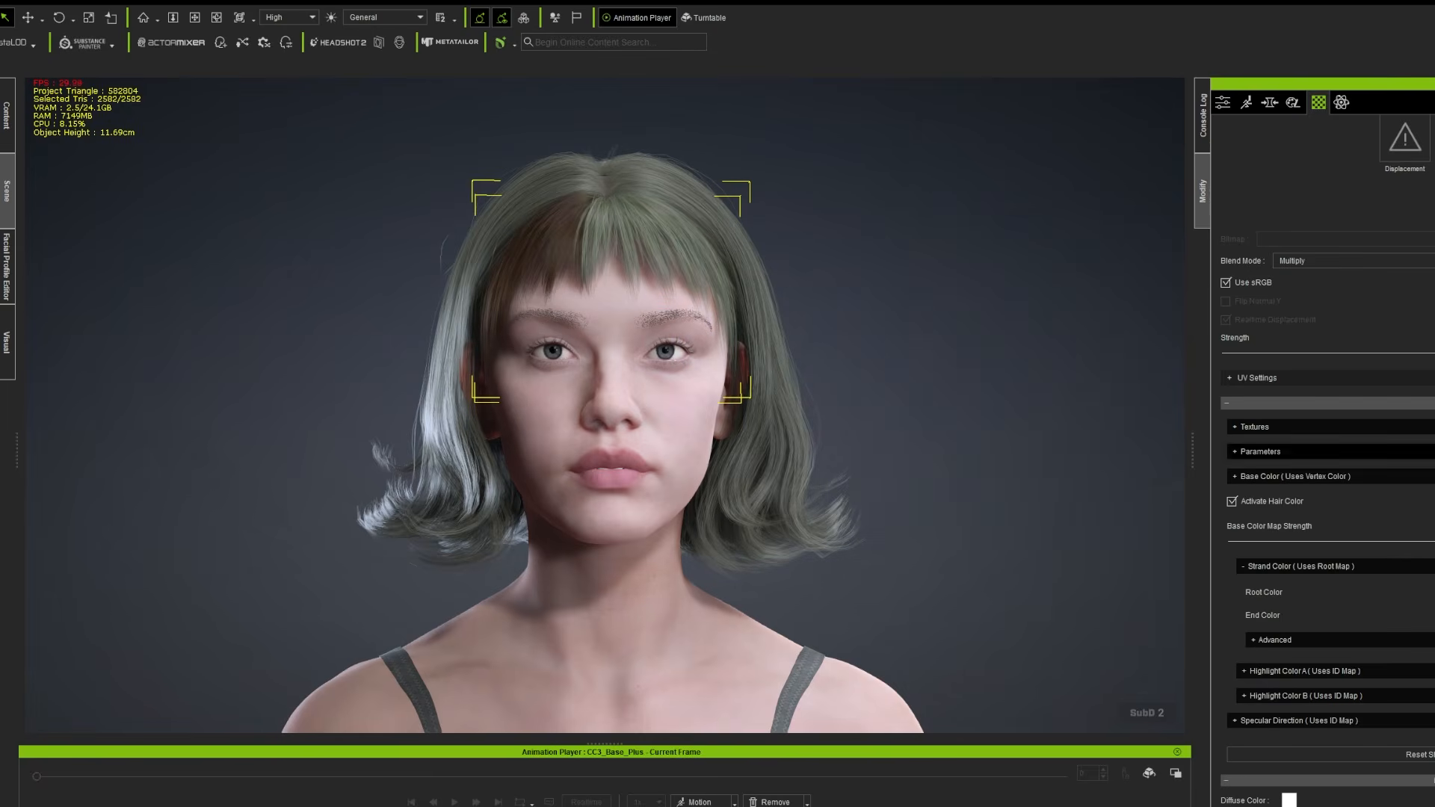
{"action": "scroll", "coordinate": [1325, 634], "scroll_direction": "down", "scroll_amount": 4}
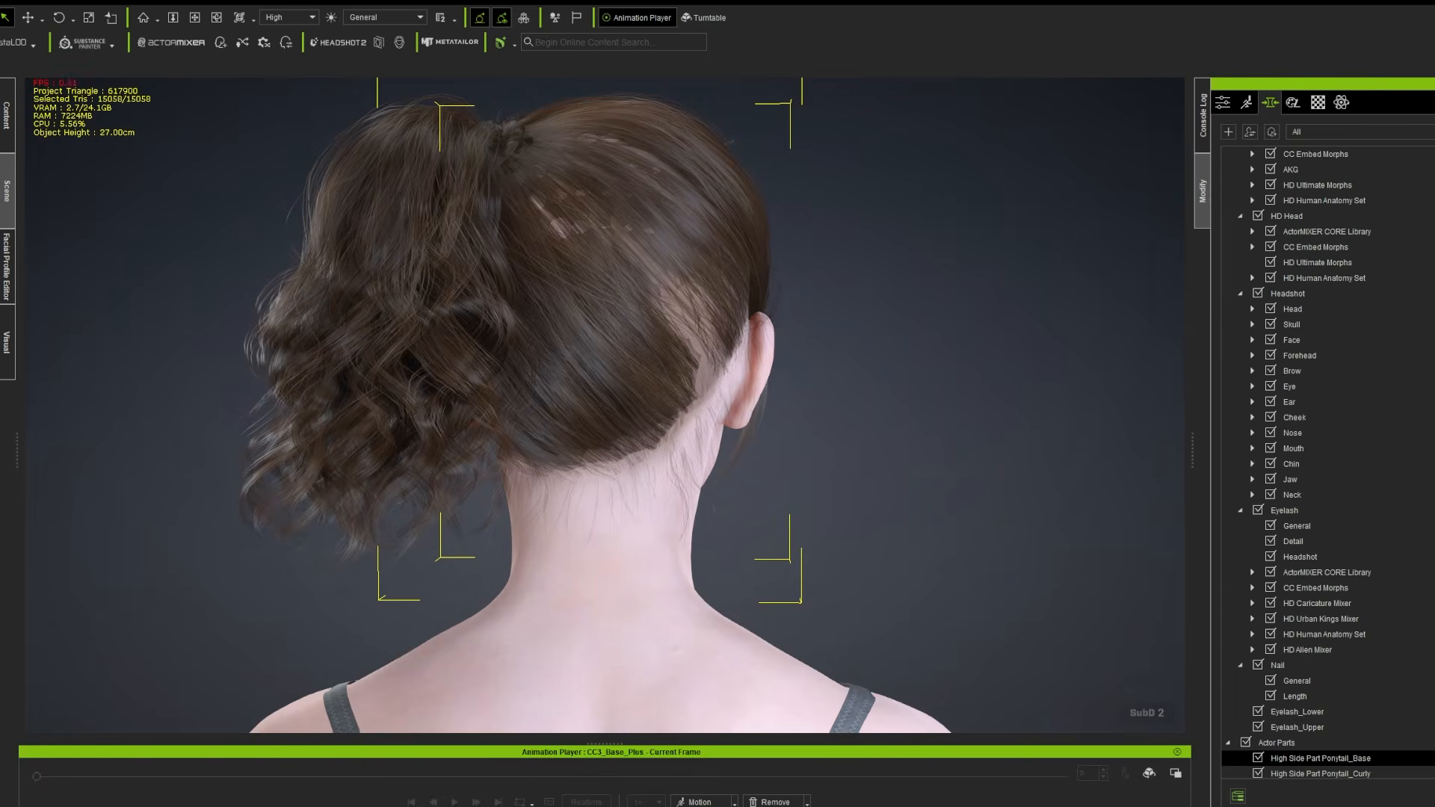
- Move the Short ponytail hair against the tied base hair at the back of the head
{"action": "scroll", "coordinate": [1281, 640], "scroll_direction": "down", "scroll_amount": 3}
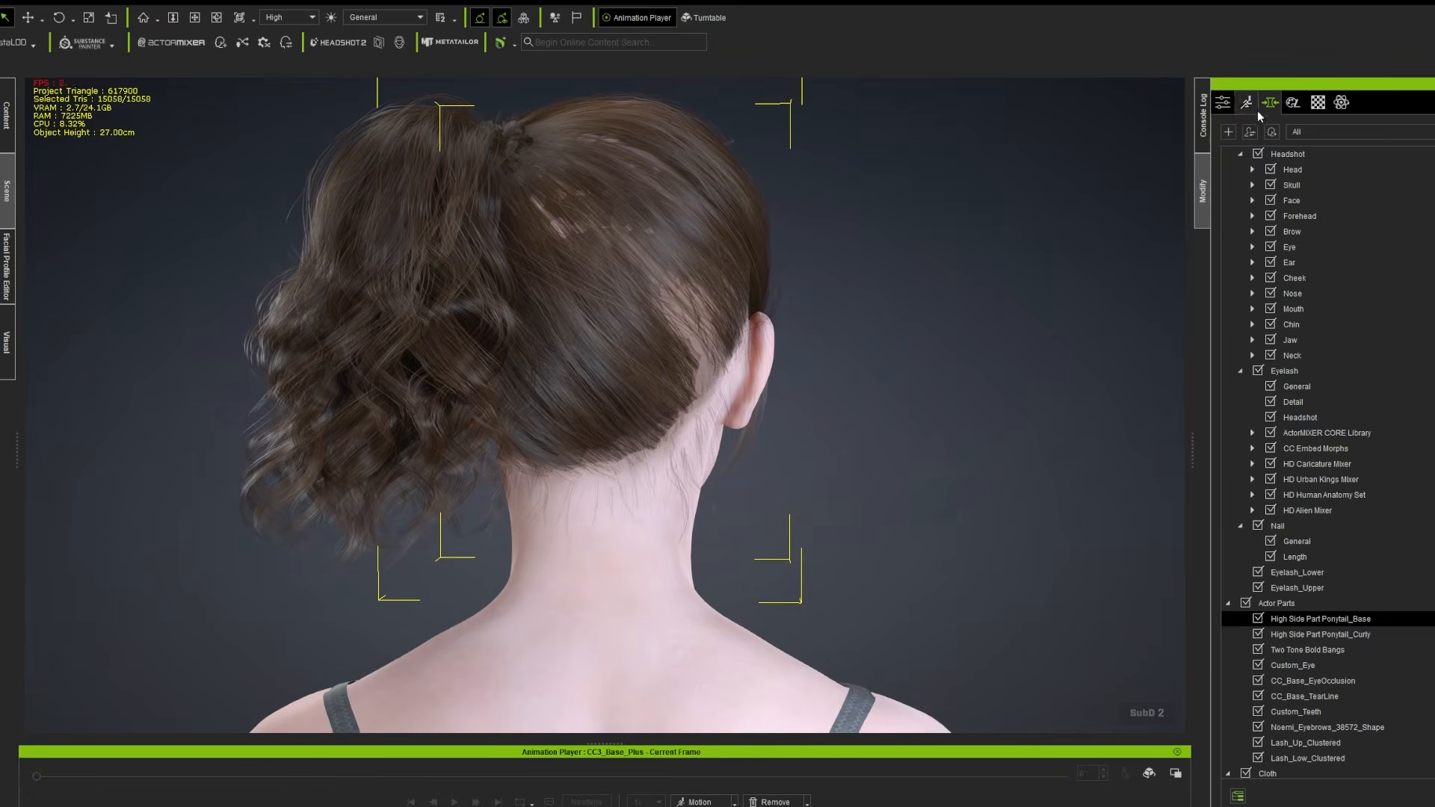
{"action": "left_click", "coordinate": [1223, 104]}
{"action": "right_click_drag", "start_coordinate": [747, 403], "coordinate": [130, 446]}
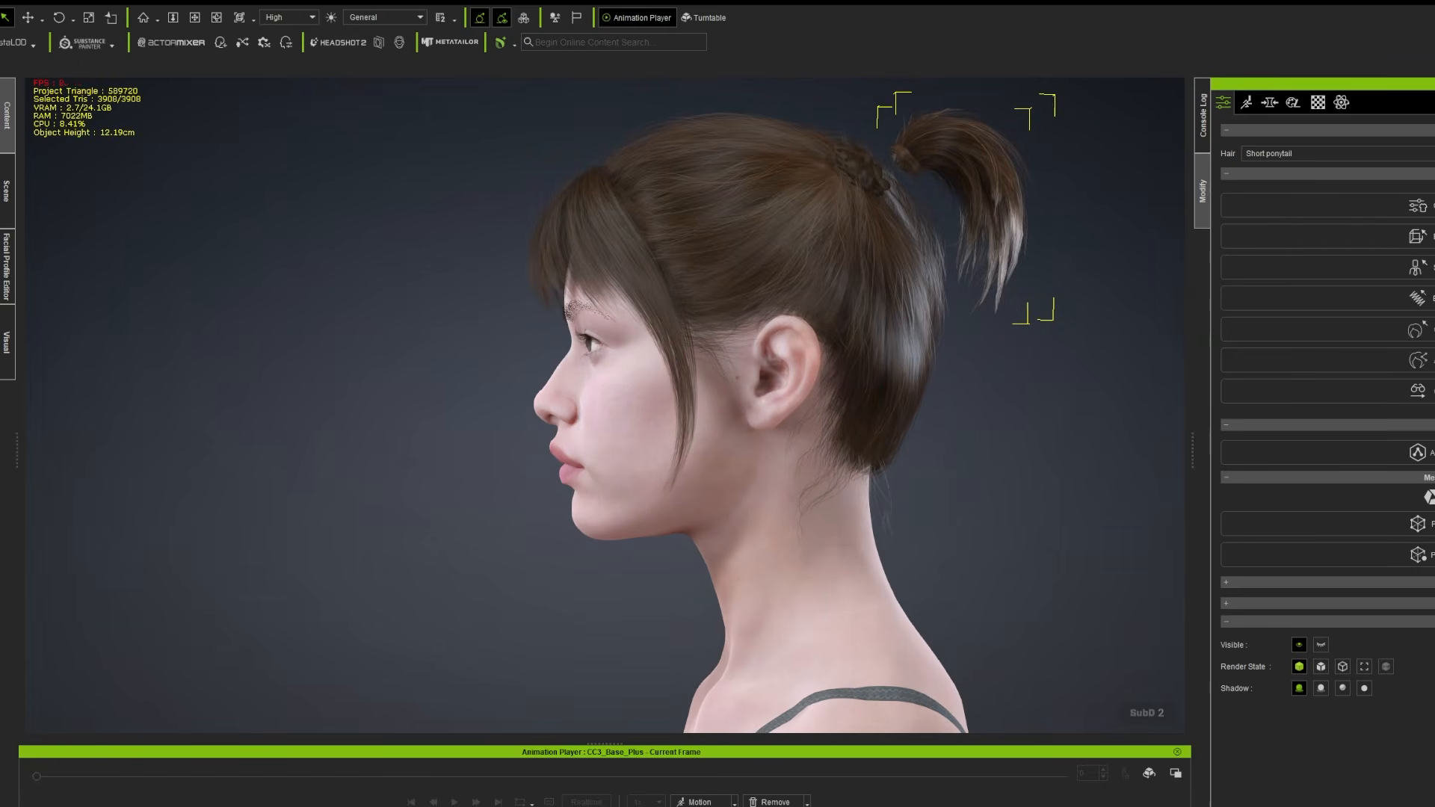
{"action": "left_click", "coordinate": [1402, 238]}
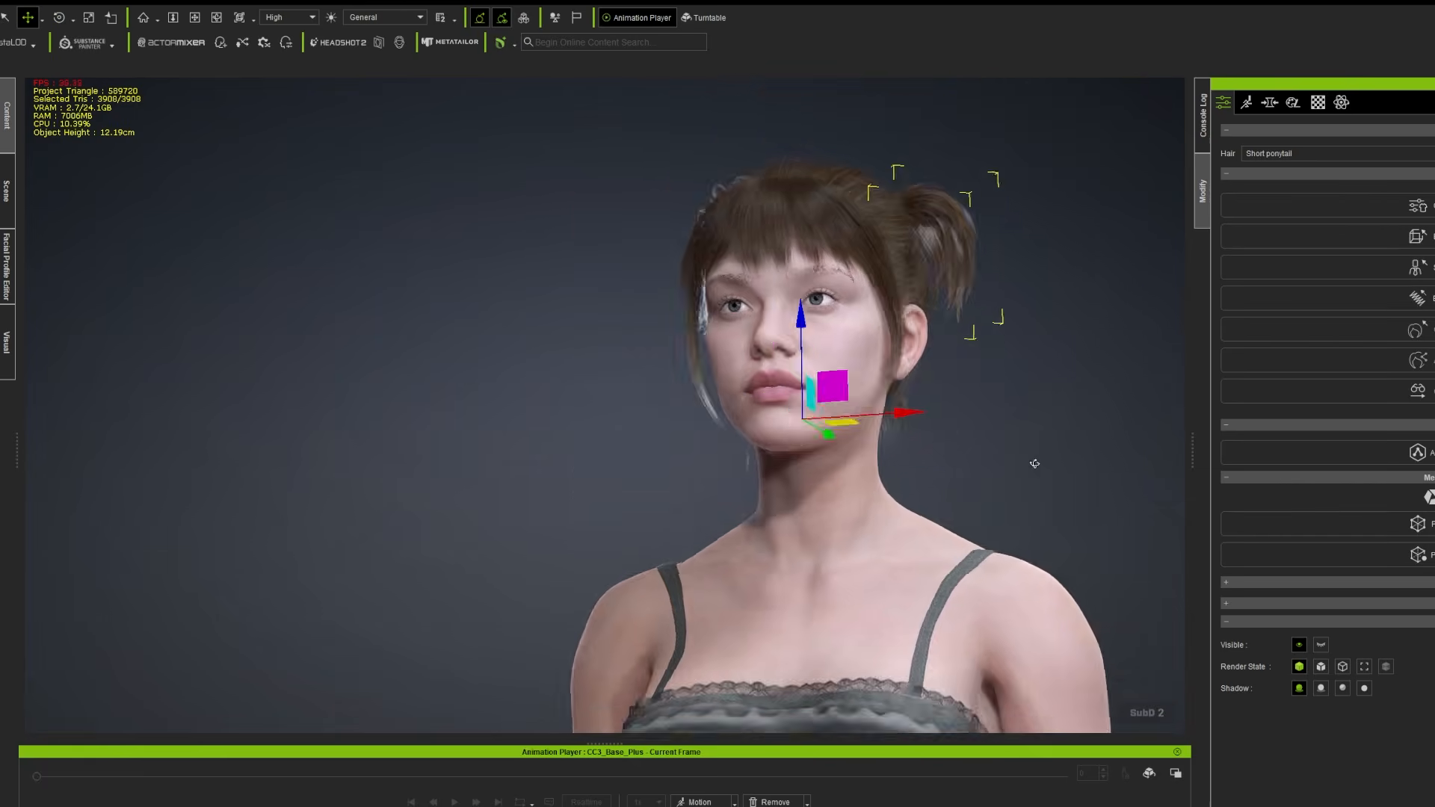
{"action": "right_click_drag", "start_coordinate": [1031, 462], "coordinate": [934, 516]}
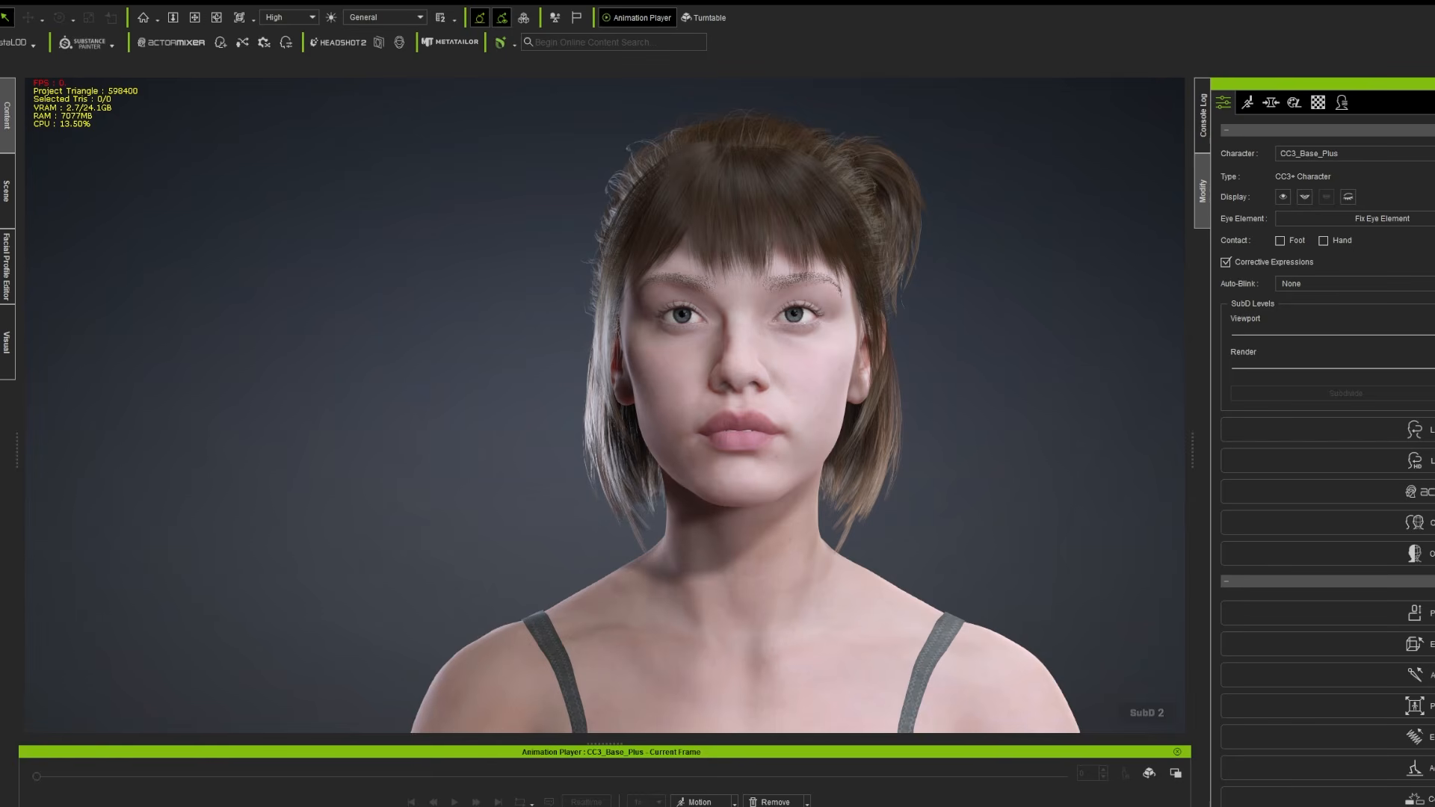
{"action": "middle_click_drag", "start_coordinate": [0, 571], "coordinate": [0, 595]}
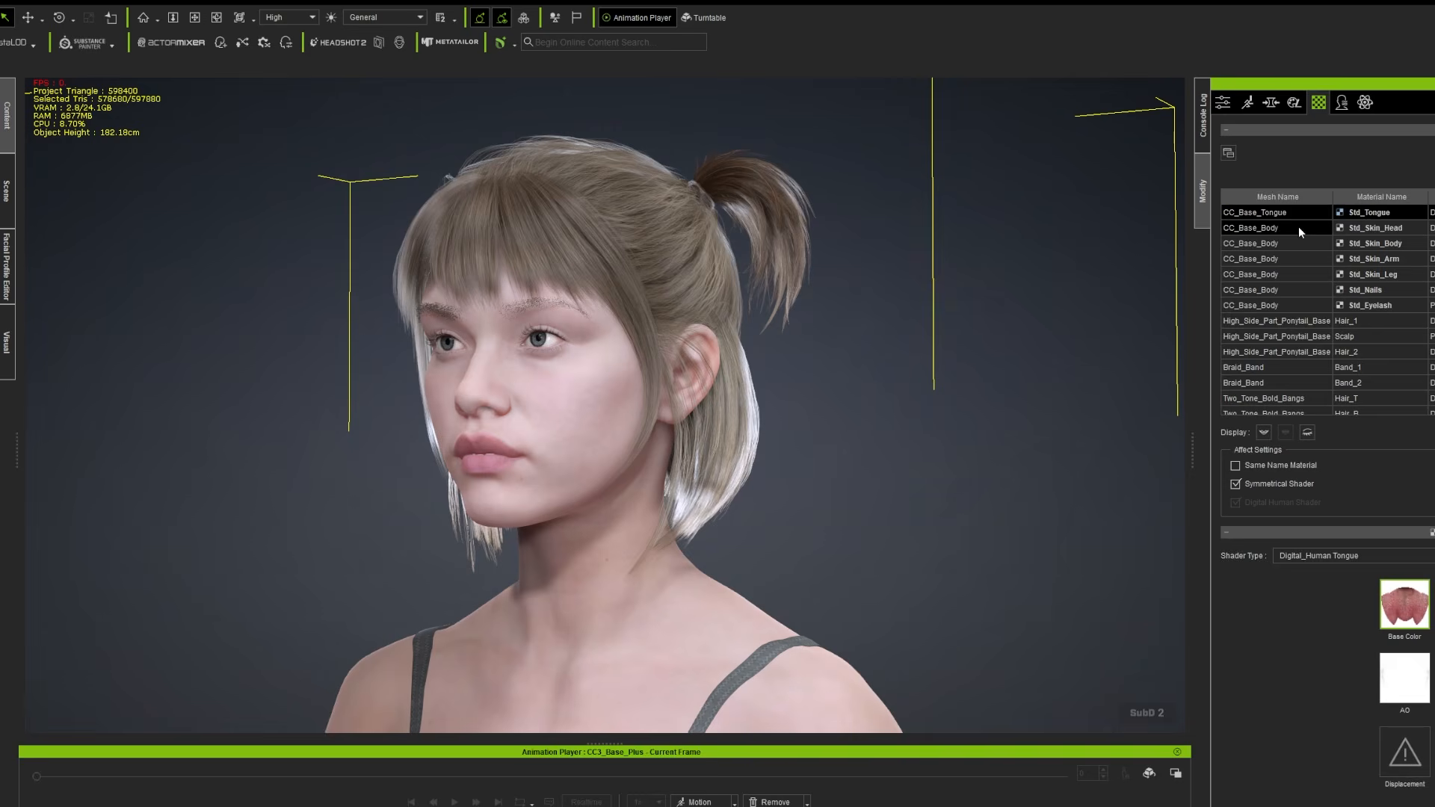
- Lighten the short ponytail's Strand Color to match the beige-blond bangs and base hair
{"action": "left_click", "coordinate": [1298, 228]}
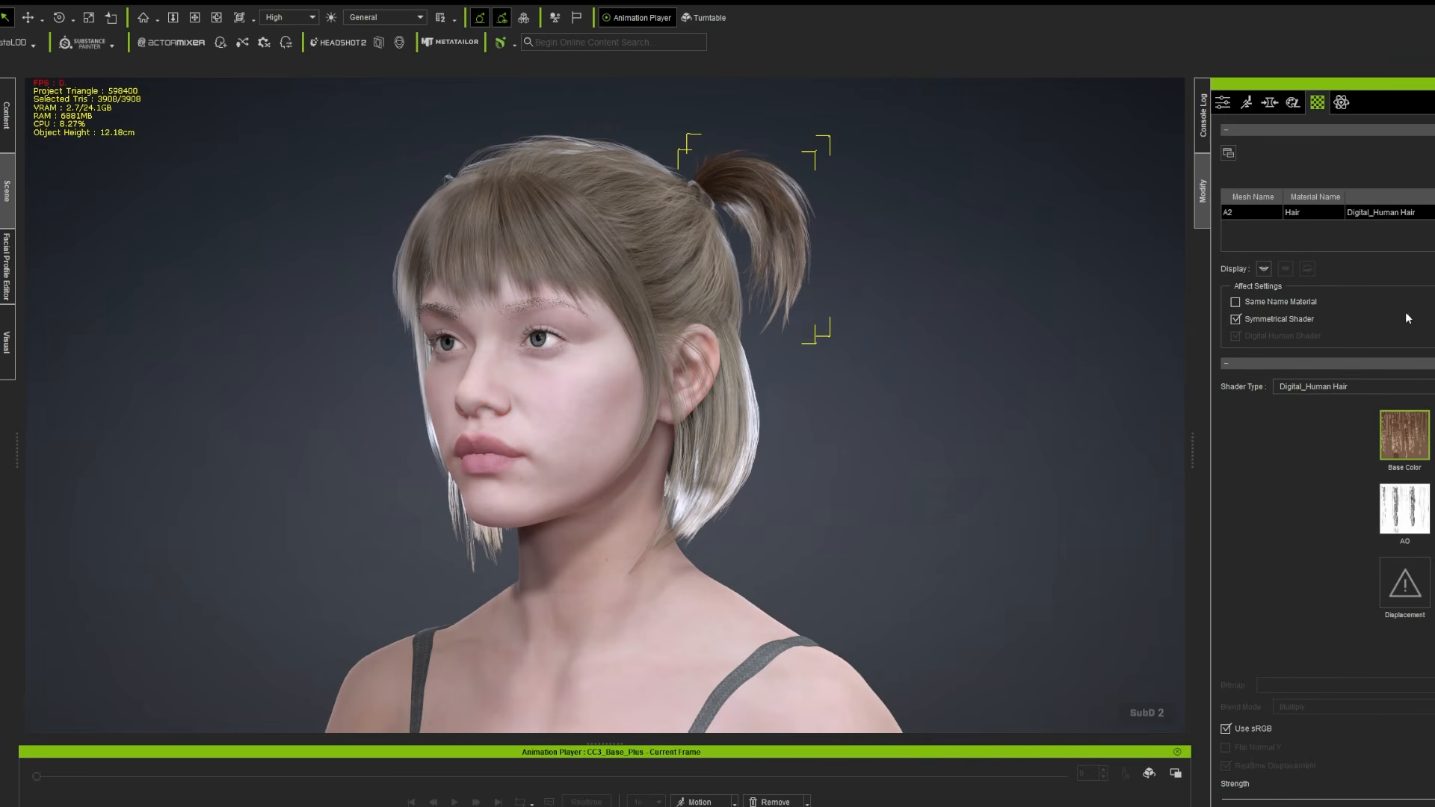
{"action": "scroll", "coordinate": [1266, 630], "scroll_direction": "down", "scroll_amount": 10}
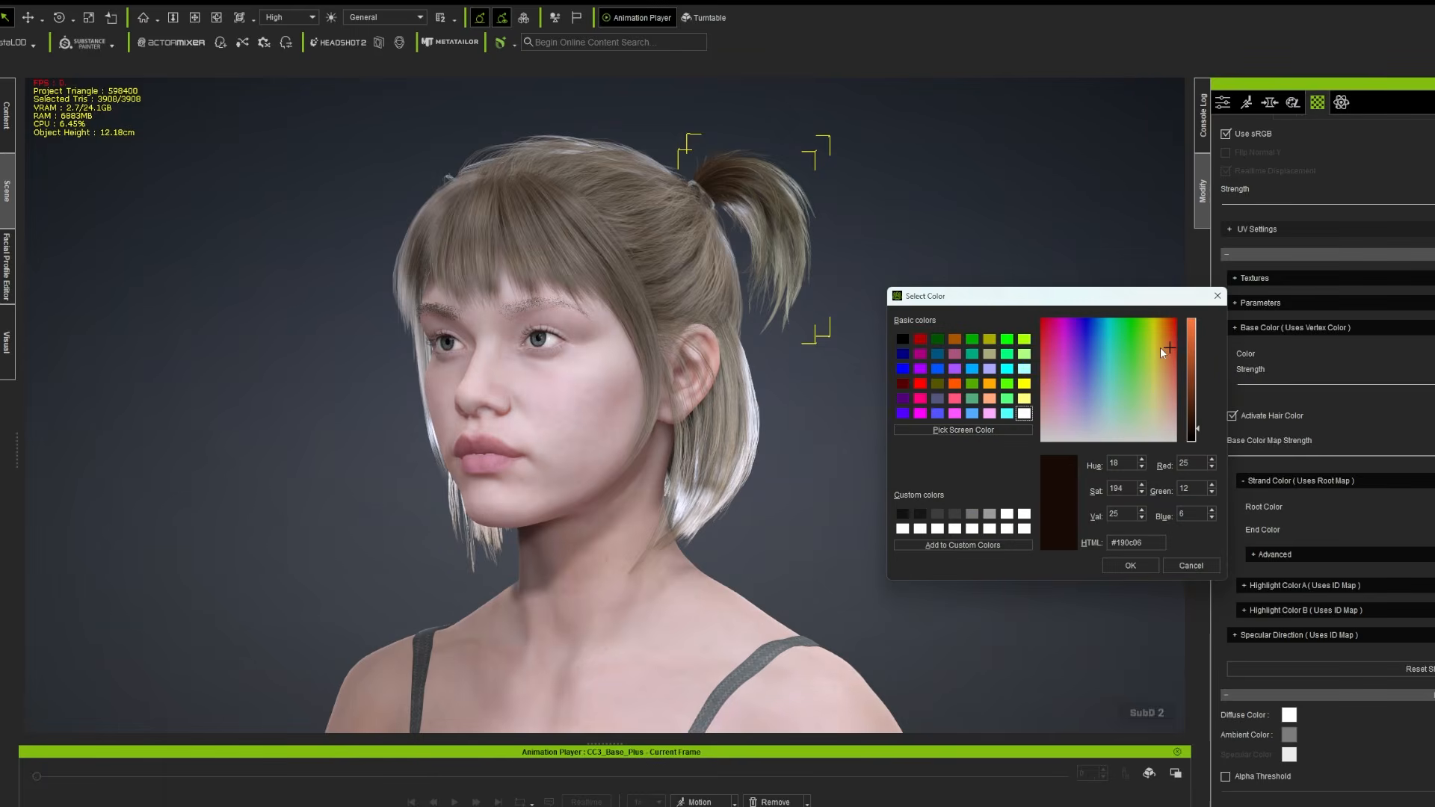
{"action": "left_click_drag", "start_coordinate": [1160, 346], "coordinate": [1149, 413]}
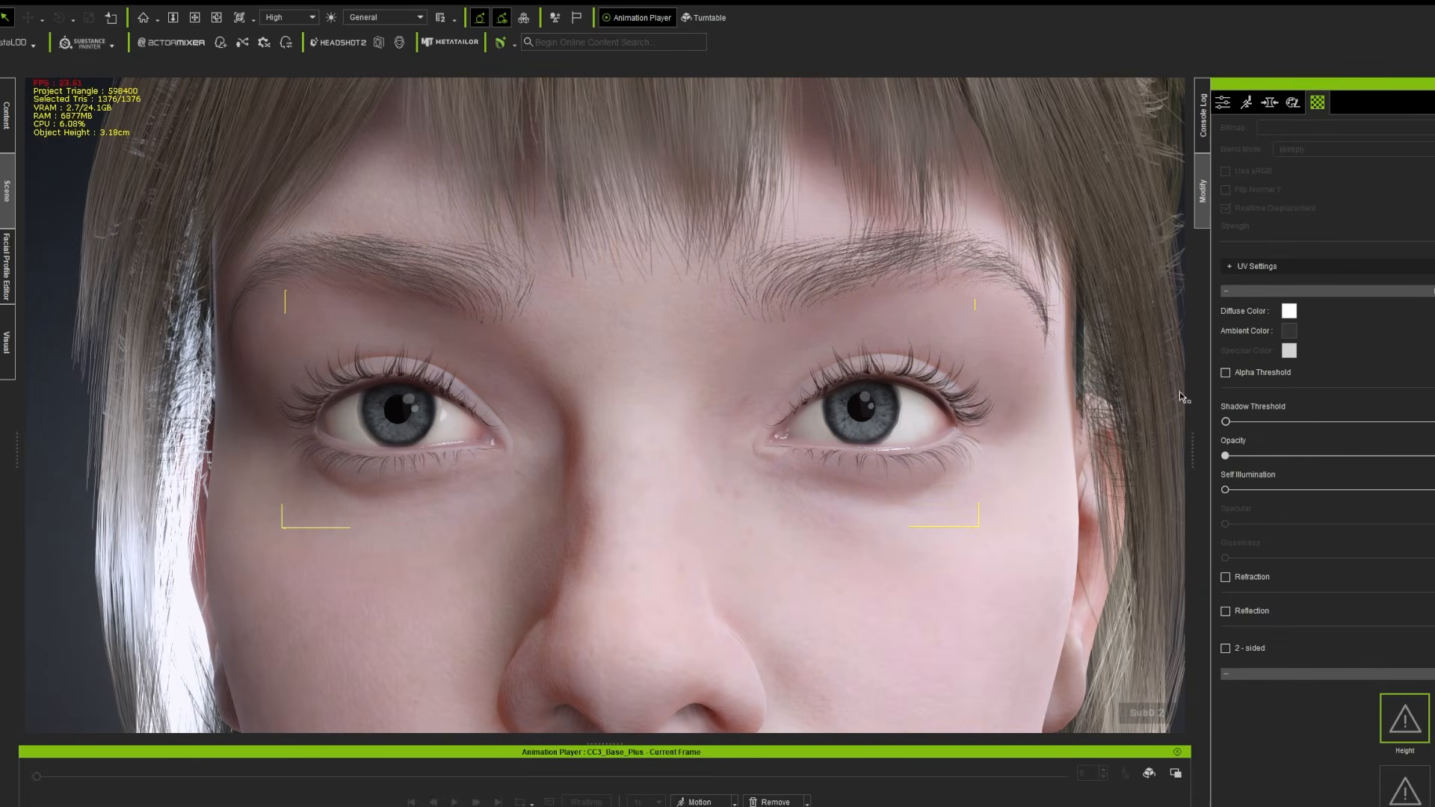
- Enable Smooth Mesh with the Subdivision method on the Custom_Eye mesh
{"action": "left_click", "coordinate": [1222, 103]}
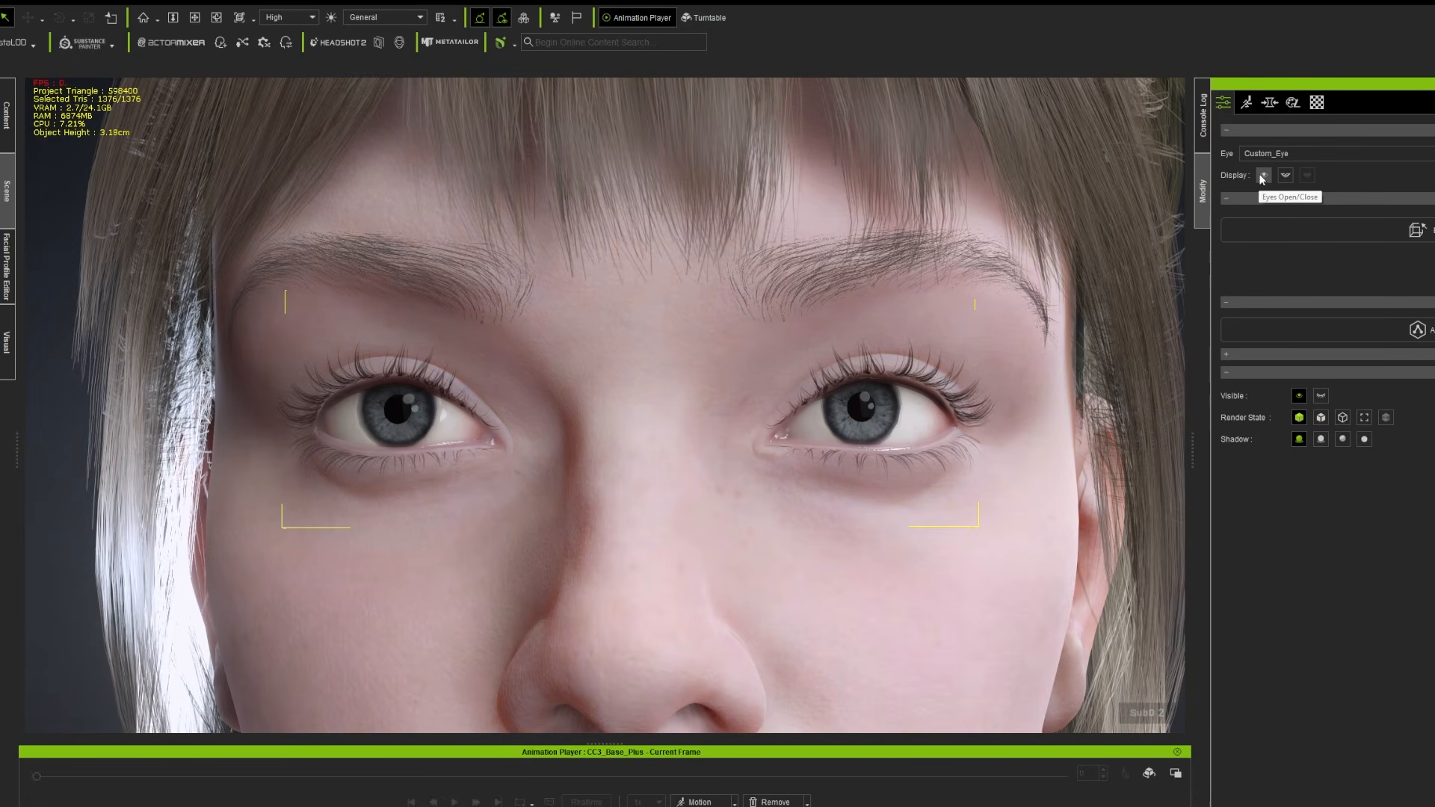
{"action": "left_click", "coordinate": [1226, 353]}
{"action": "left_click", "coordinate": [1226, 335]}
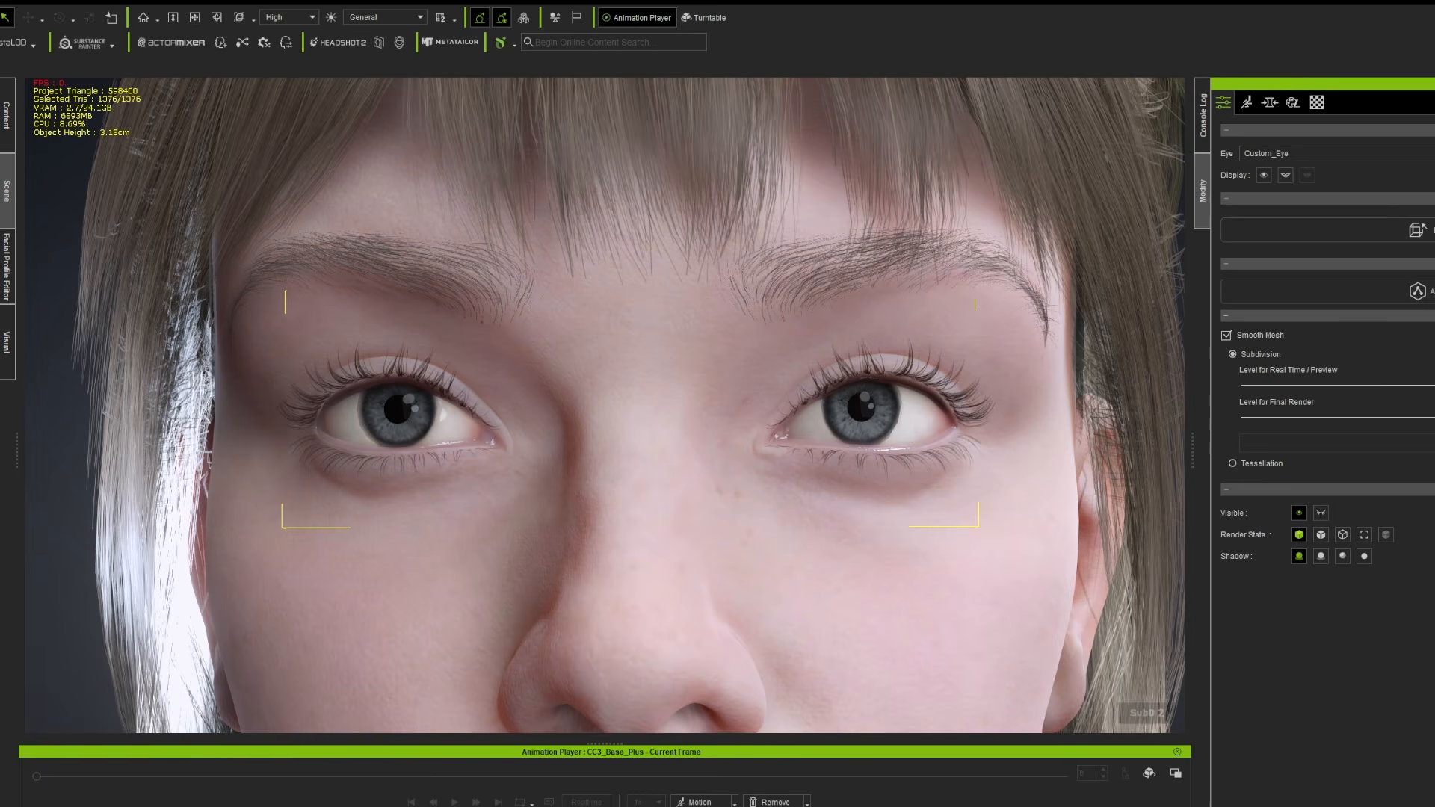
{"action": "left_click", "coordinate": [1247, 102]}
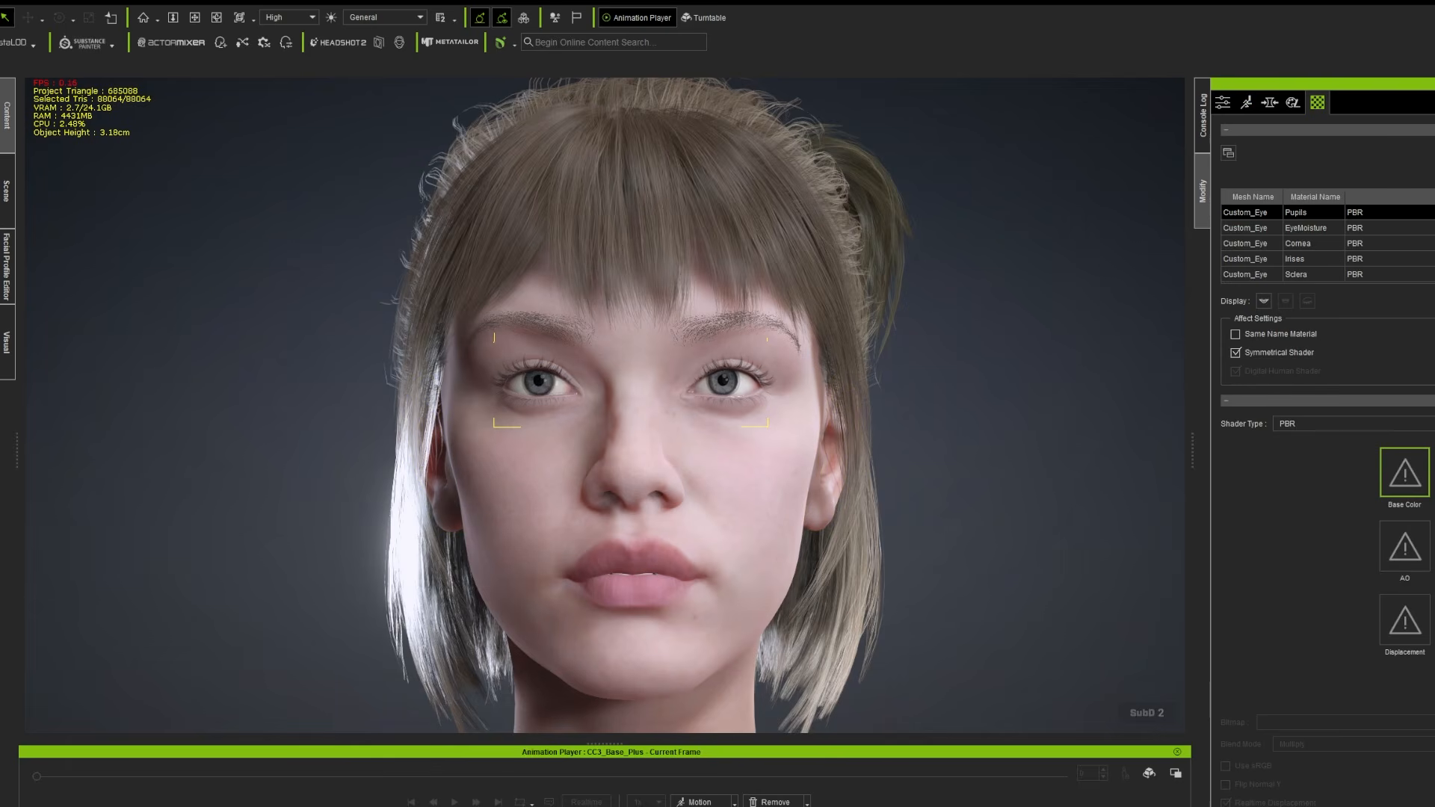
- Apply a green-iris eye preset from the content library to the character's eyes and check it at close range
{"action": "left_click_drag", "start_coordinate": [1, 360], "coordinate": [667, 561]}
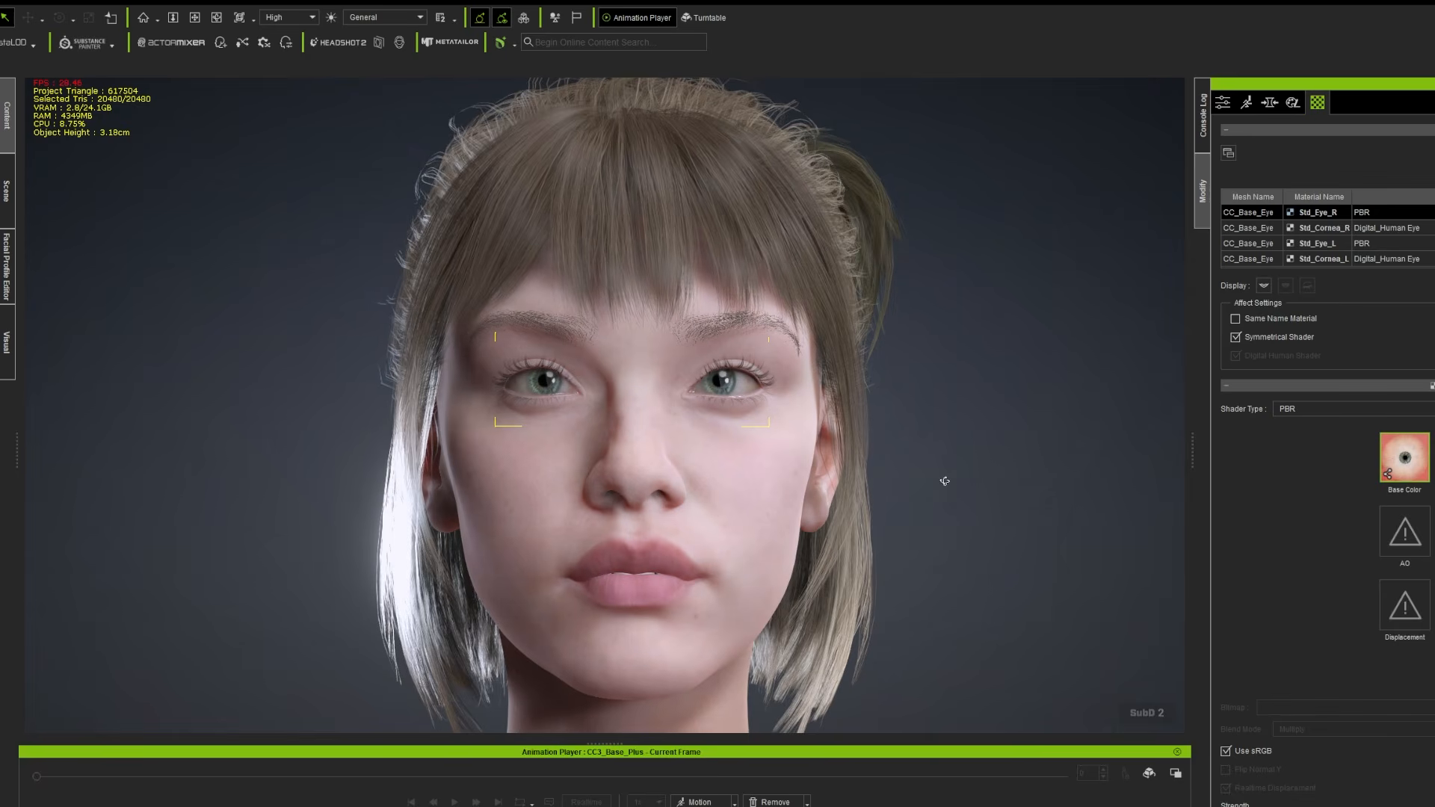
{"action": "left_click", "coordinate": [1272, 105]}
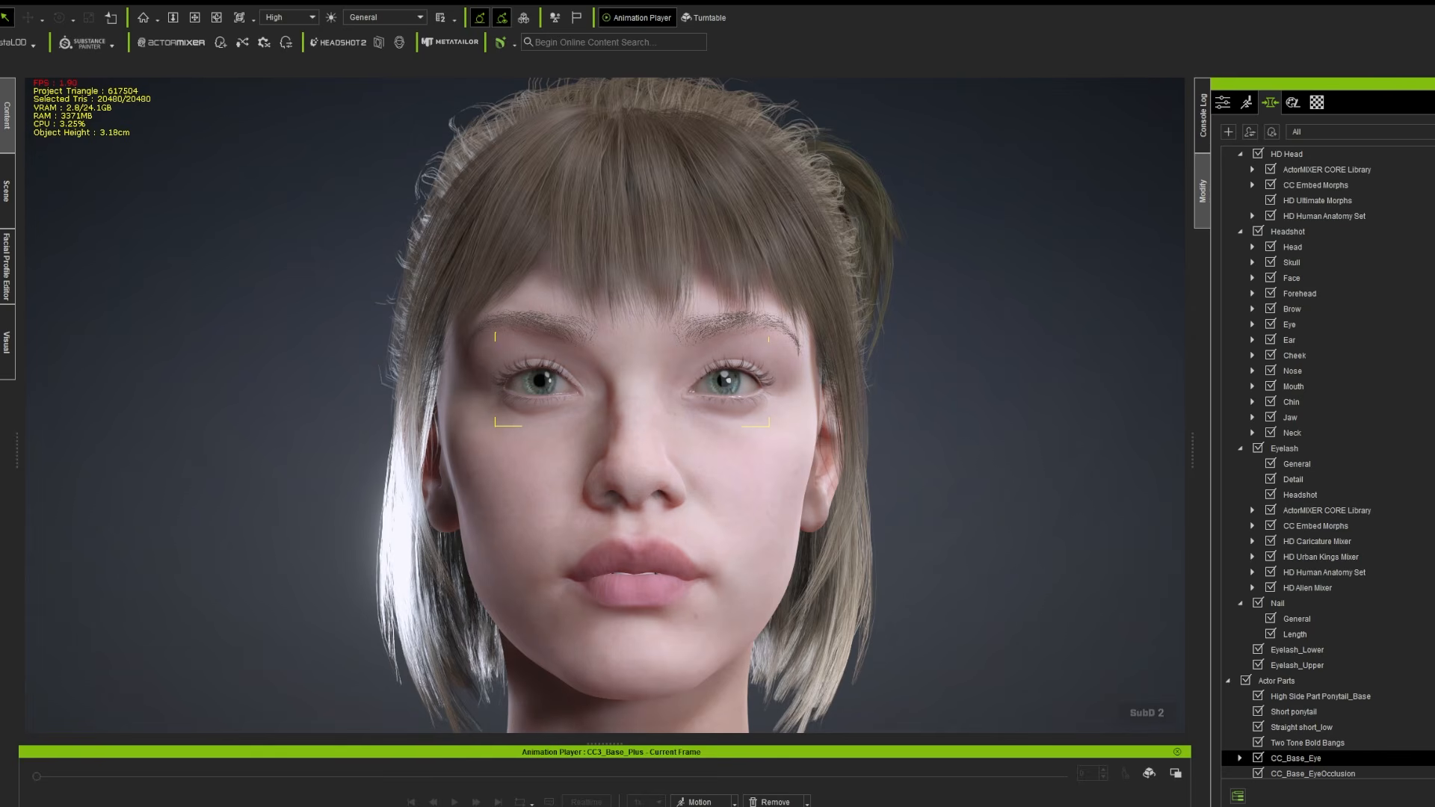
{"action": "mouse_move", "coordinate": [966, 512]}
{"action": "right_mouse_down"}
{"action": "mouse_move", "coordinate": [491, 498]}
{"action": "mouse_move", "coordinate": [967, 516]}
{"action": "right_mouse_up"}
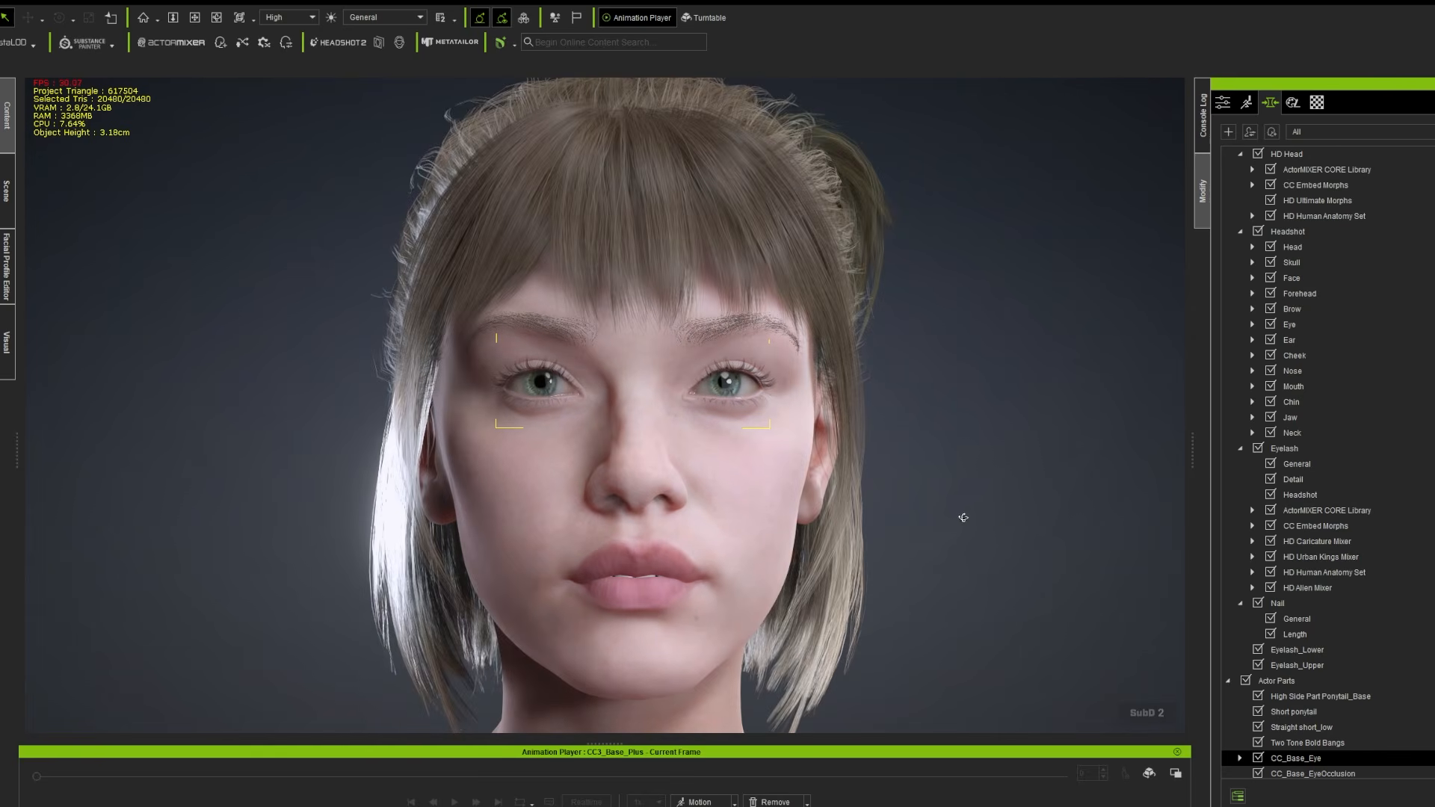
{"action": "scroll", "coordinate": [962, 514], "scroll_direction": "up", "scroll_amount": 4}
{"action": "scroll", "coordinate": [959, 461], "scroll_direction": "down", "scroll_amount": 4}
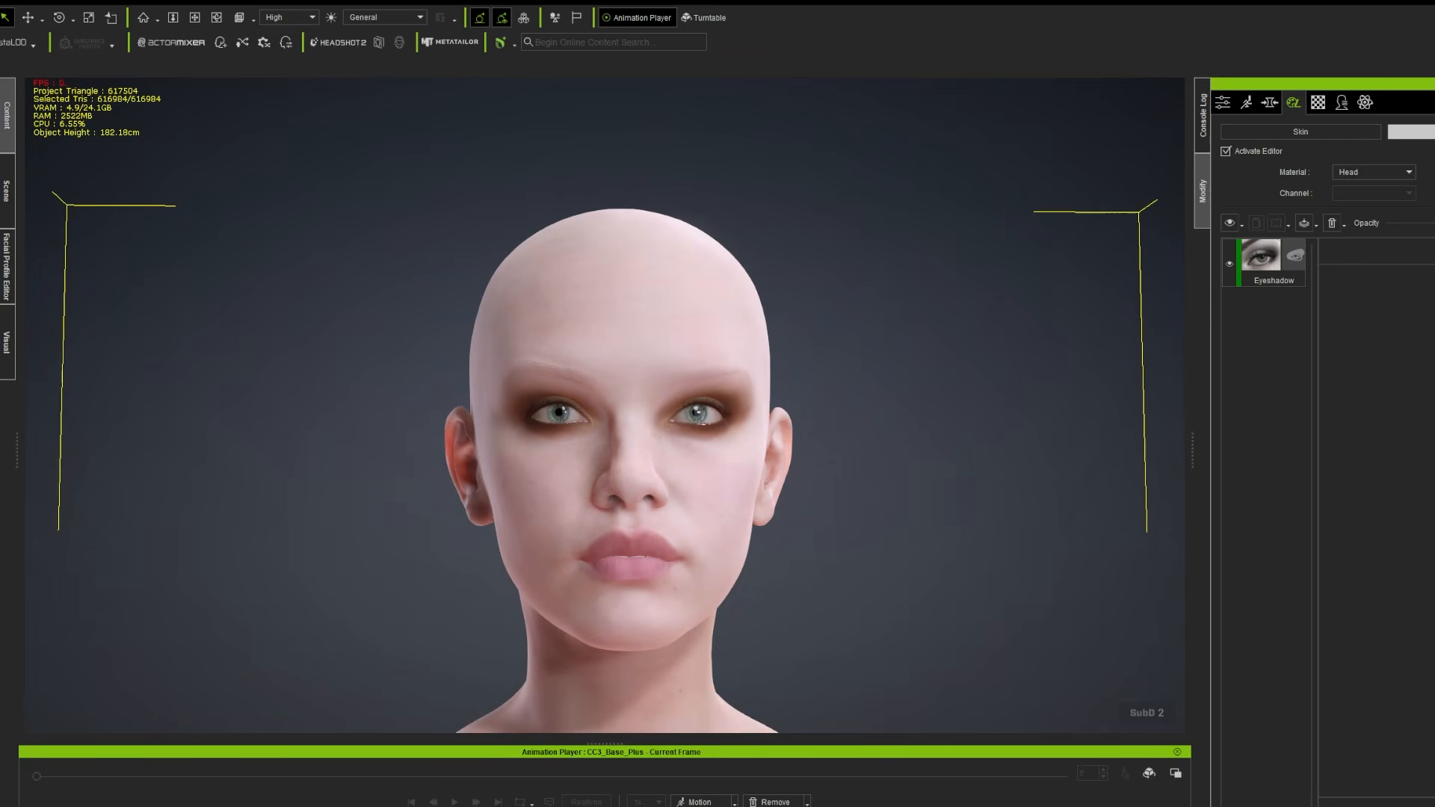
- Try eyeshadow presets from the content library on the bald head, replacing the brown makeup with a dark green eyeshadow
{"action": "left_click_drag", "start_coordinate": [1, 575], "coordinate": [602, 583]}
{"action": "left_click", "coordinate": [679, 432]}
{"action": "left_click", "coordinate": [954, 568]}
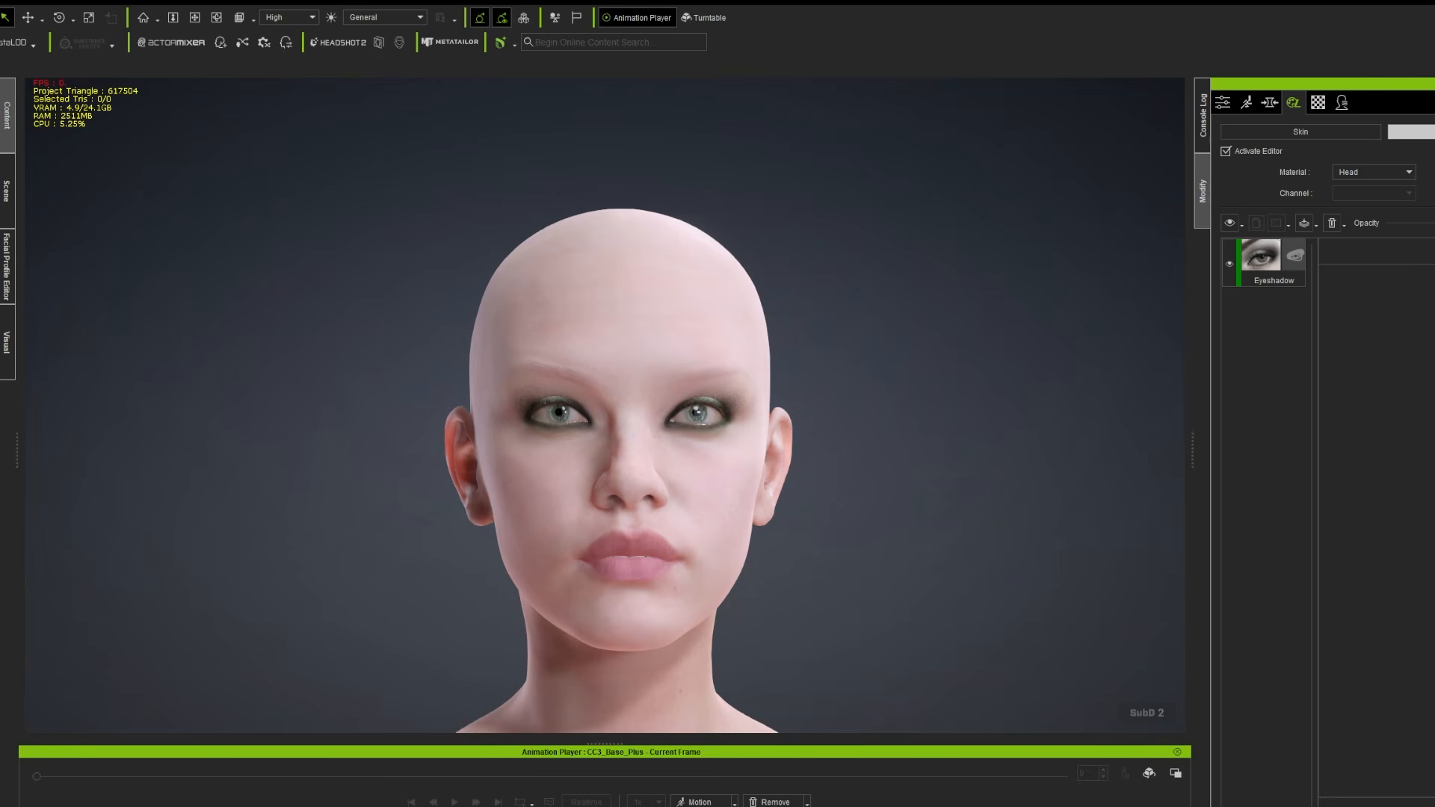
{"action": "left_click_drag", "start_coordinate": [2, 523], "coordinate": [590, 484]}
{"action": "scroll", "coordinate": [711, 472], "scroll_direction": "up", "scroll_amount": 4}
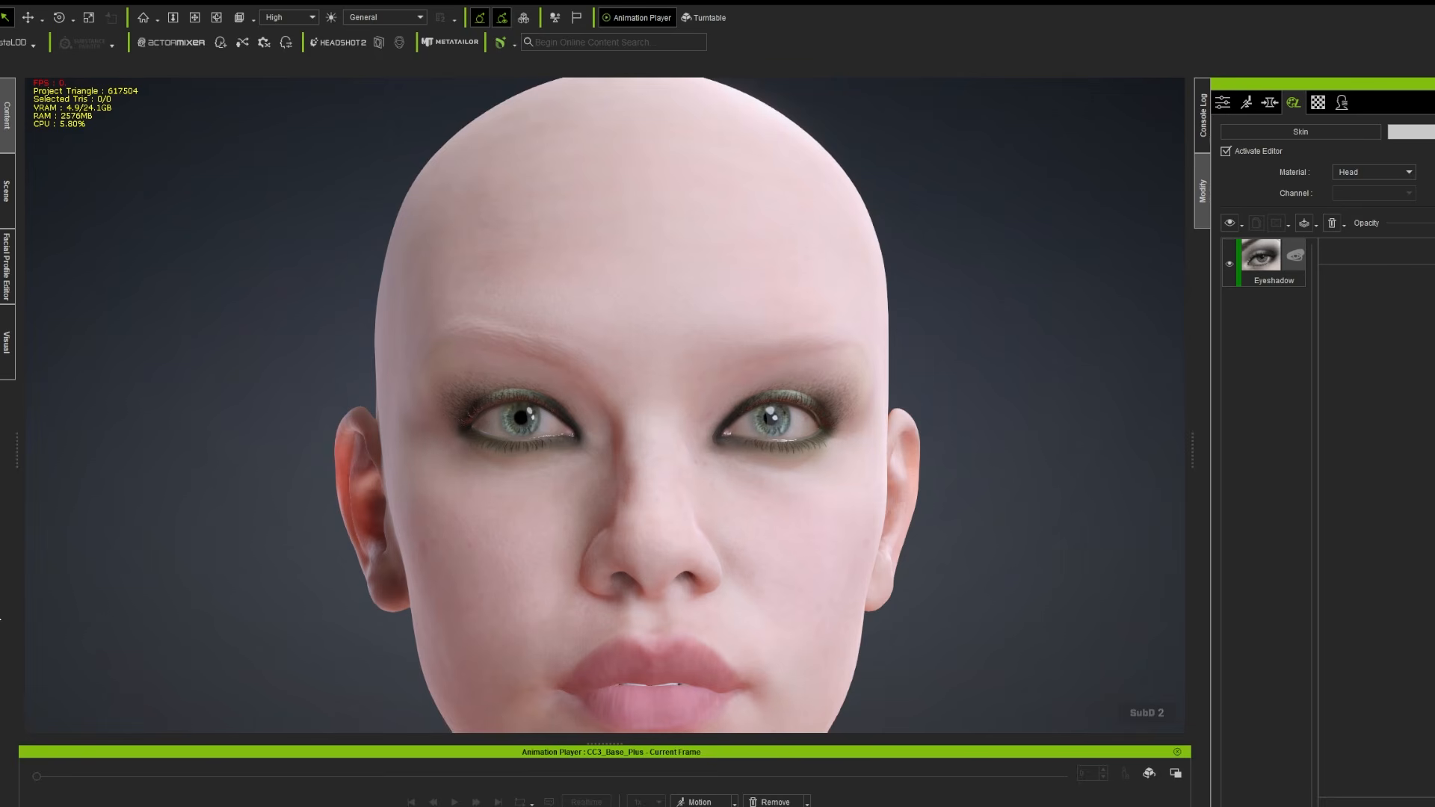
{"action": "left_click_drag", "start_coordinate": [2, 598], "coordinate": [592, 641]}
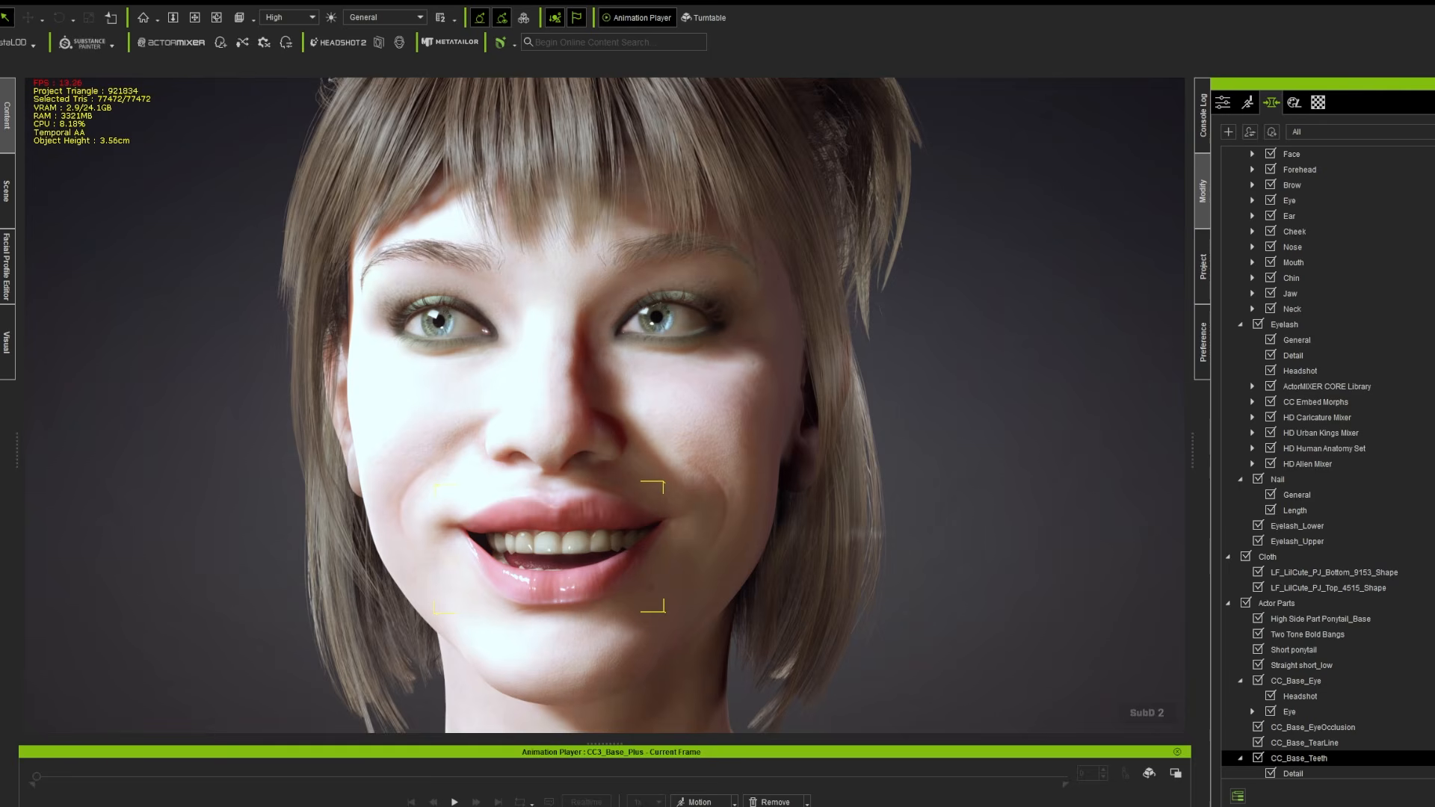
- Examine the CC_Base_Teeth material's teeth and gums, subsurface scatter, illumination and opacity settings
{"action": "right_click_drag", "start_coordinate": [852, 516], "coordinate": [682, 521]}
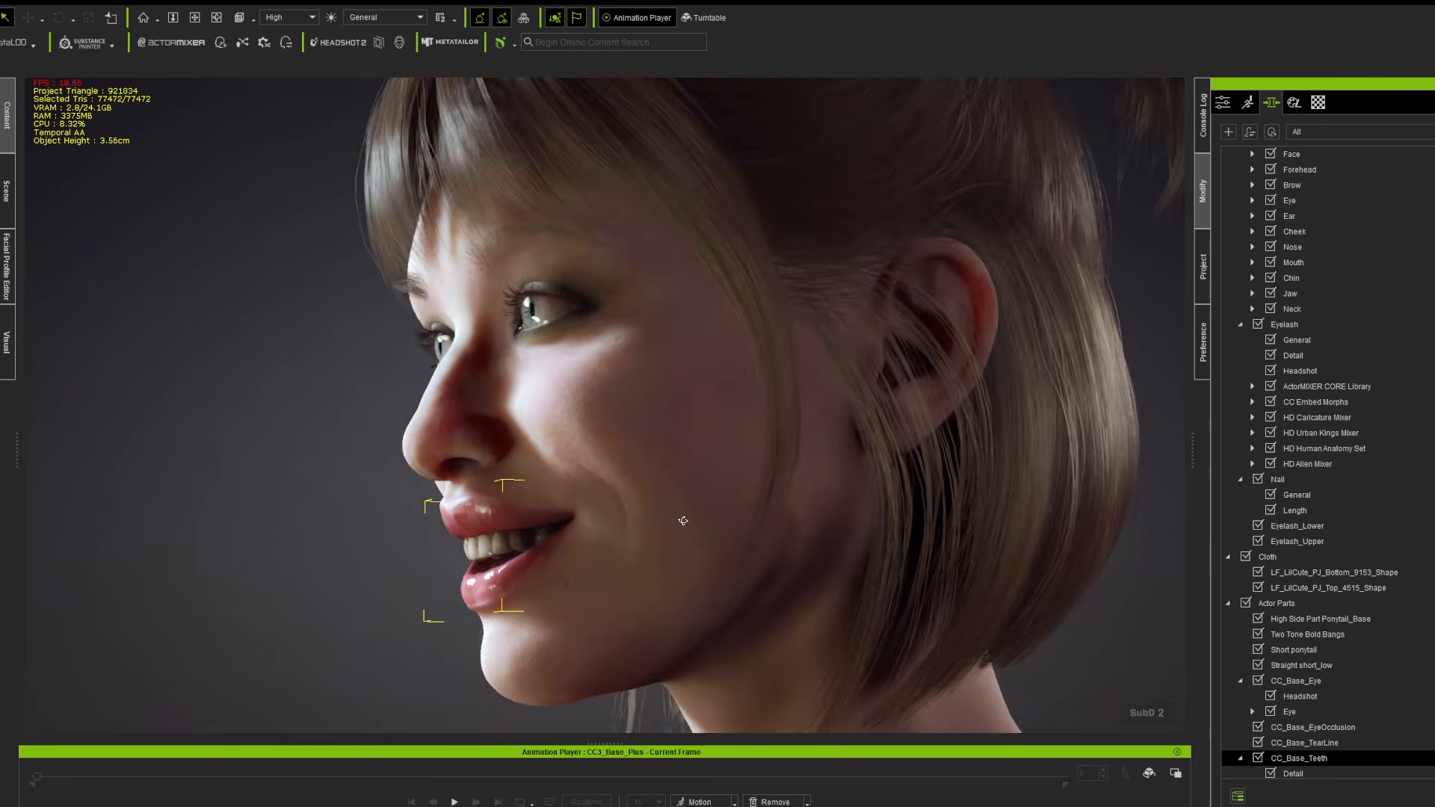
{"action": "left_click", "coordinate": [1318, 103]}
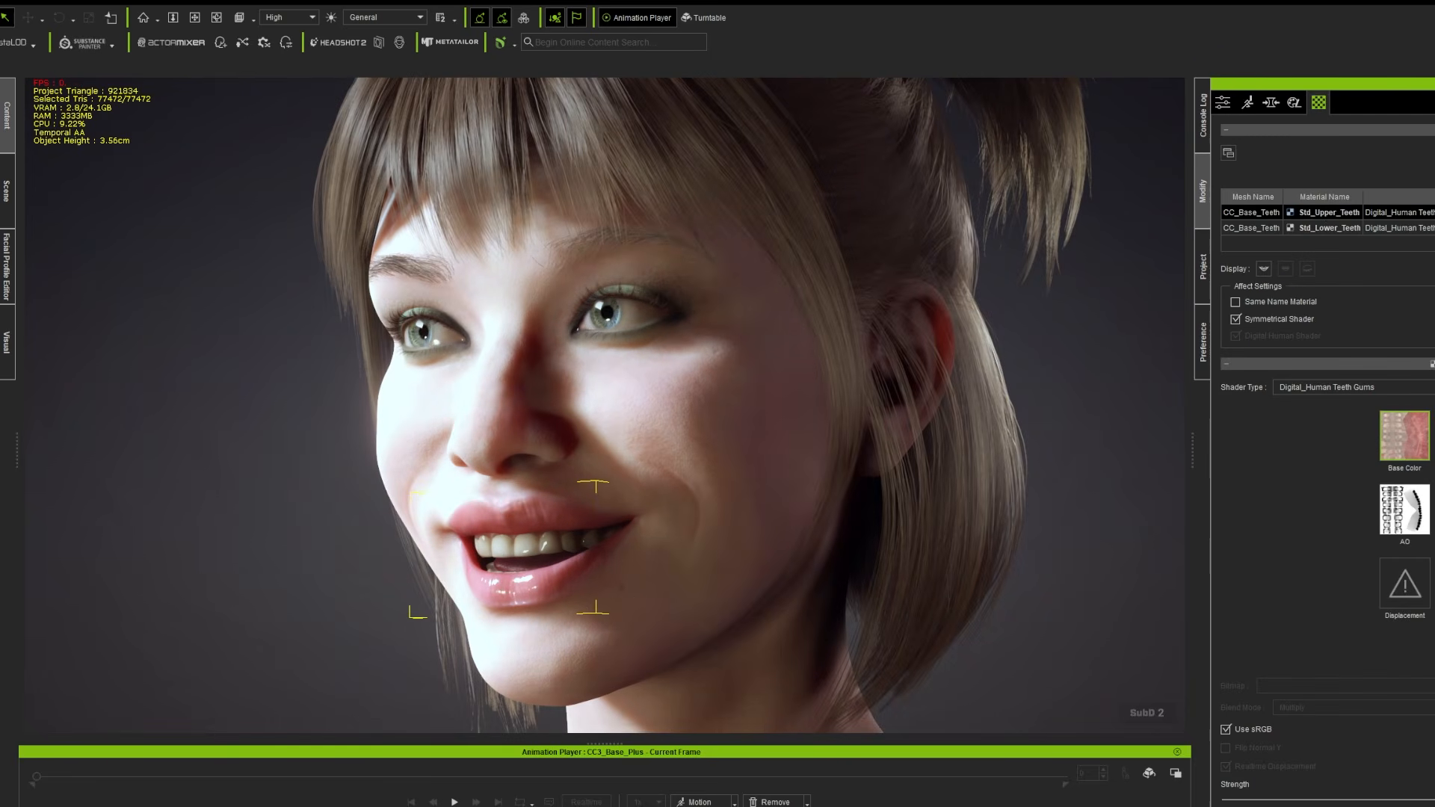
{"action": "scroll", "coordinate": [1306, 551], "scroll_direction": "down", "scroll_amount": 3}
{"action": "scroll", "coordinate": [1307, 552], "scroll_direction": "down", "scroll_amount": 10}
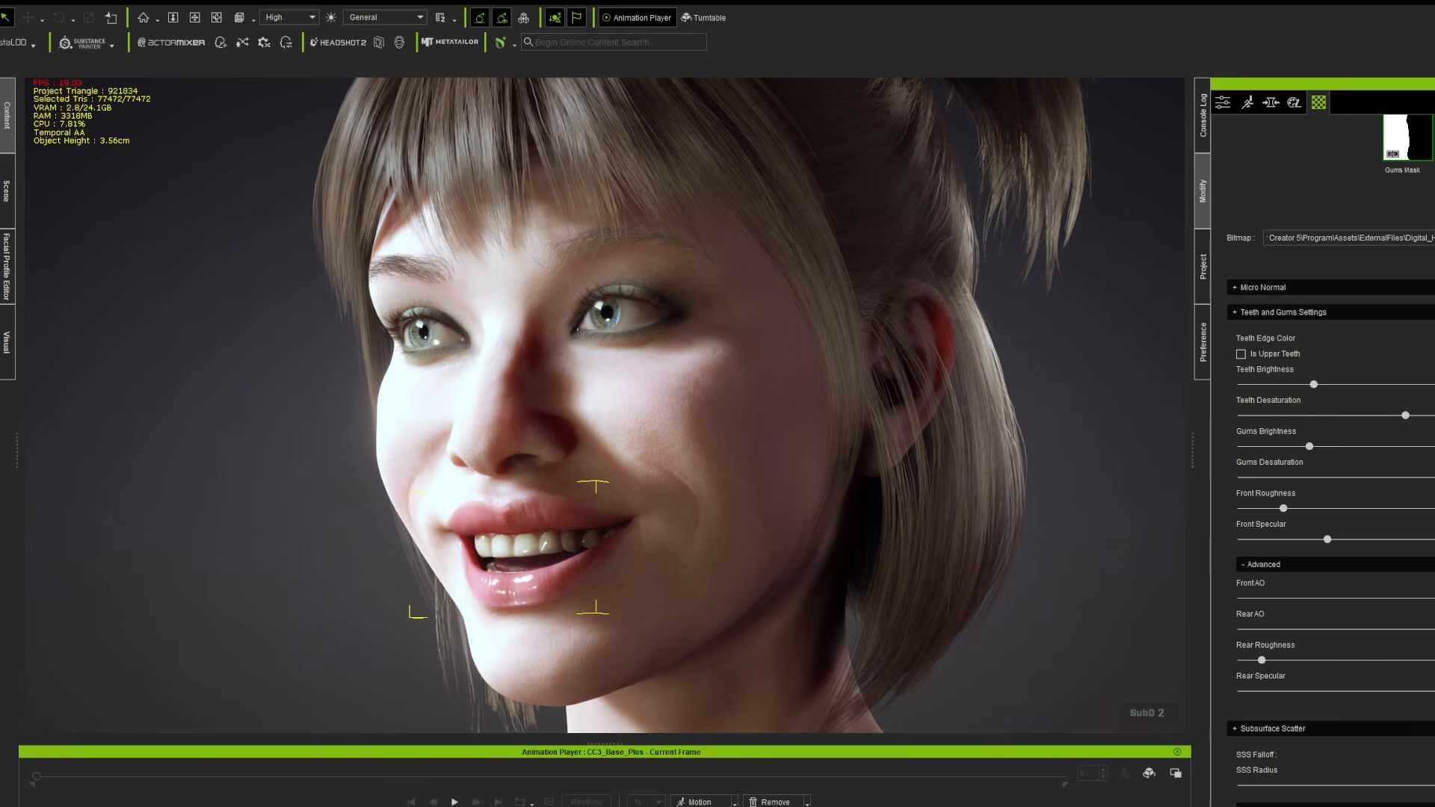
{"action": "scroll", "coordinate": [1323, 564], "scroll_direction": "down", "scroll_amount": 4}
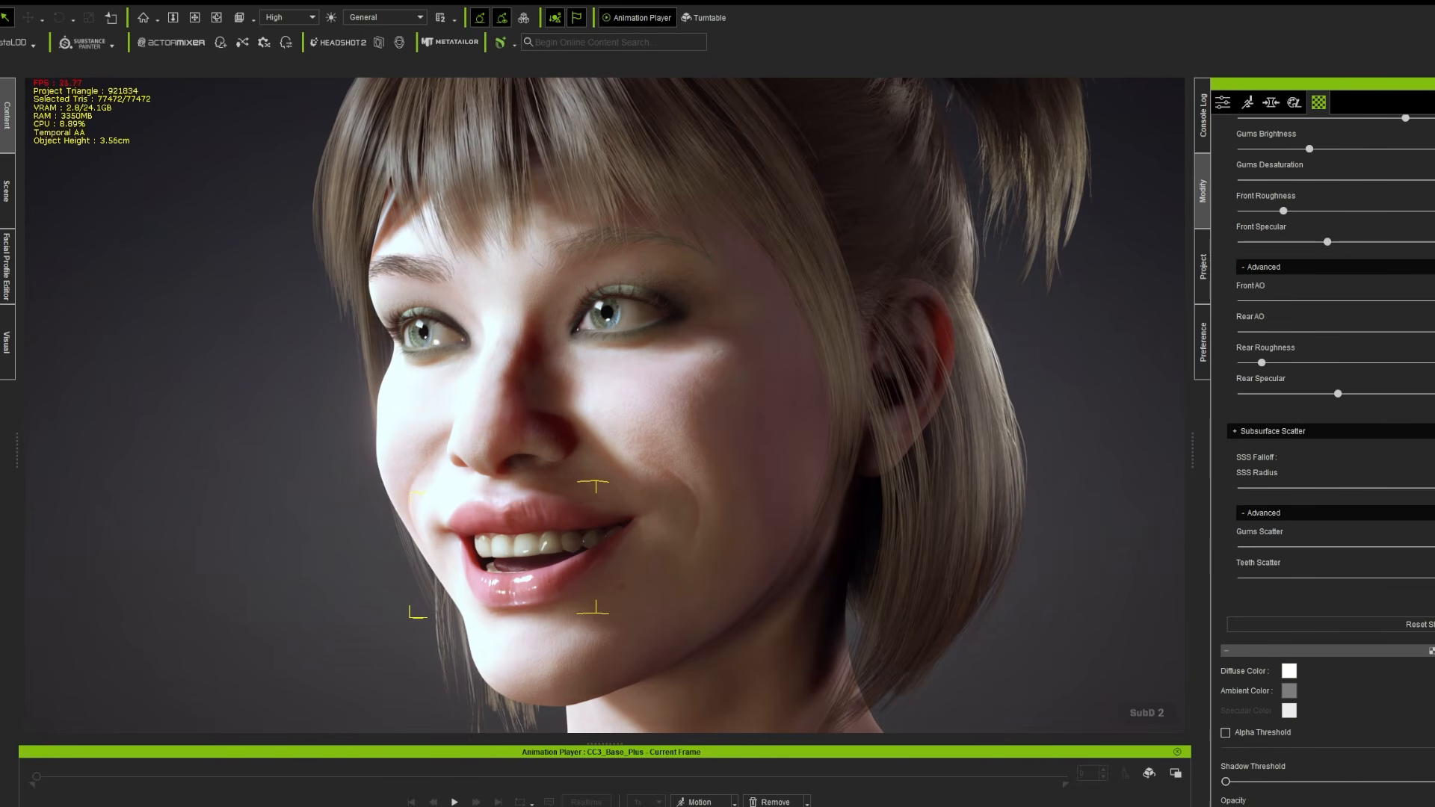
{"action": "scroll", "coordinate": [1401, 683], "scroll_direction": "down", "scroll_amount": 10}
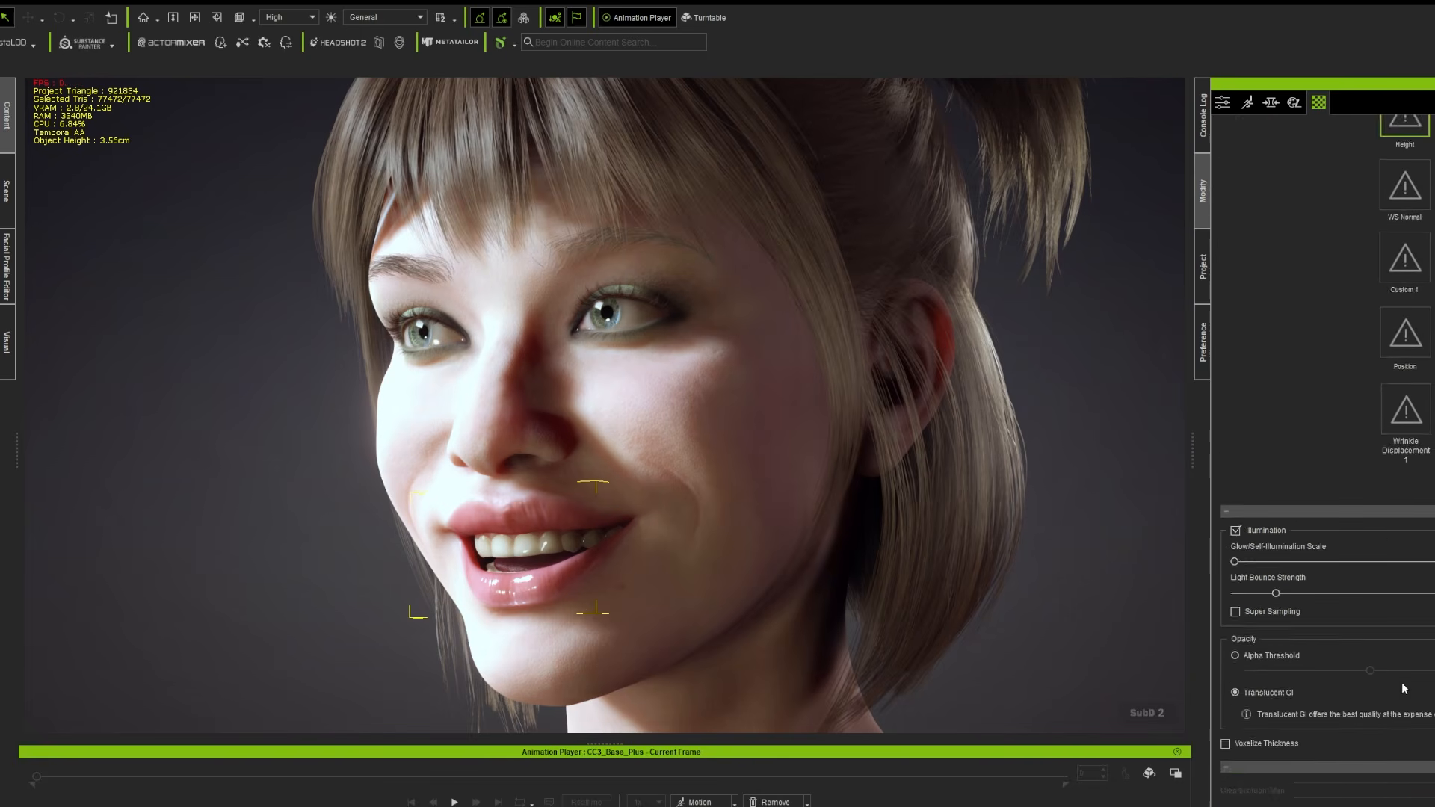
{"action": "scroll", "coordinate": [1402, 683], "scroll_direction": "down", "scroll_amount": 2}
- Review the face, hair and skin shading from several angles and distances while the HD Emote_F animation plays
{"action": "right_click_drag", "start_coordinate": [941, 502], "coordinate": [1078, 475]}
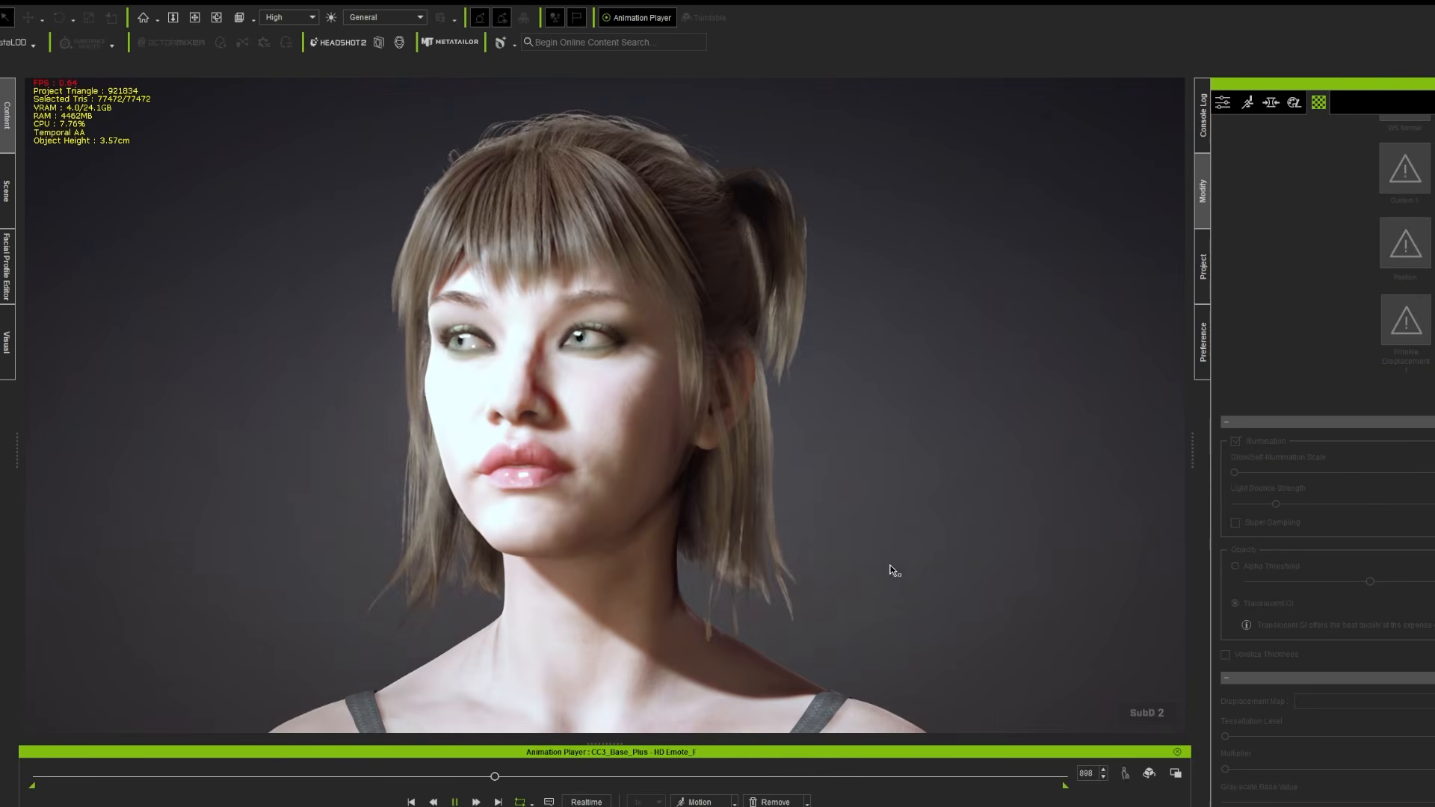
{"action": "right_click_drag", "start_coordinate": [733, 558], "coordinate": [660, 512]}
{"action": "scroll", "coordinate": [659, 513], "scroll_direction": "up", "scroll_amount": 3}
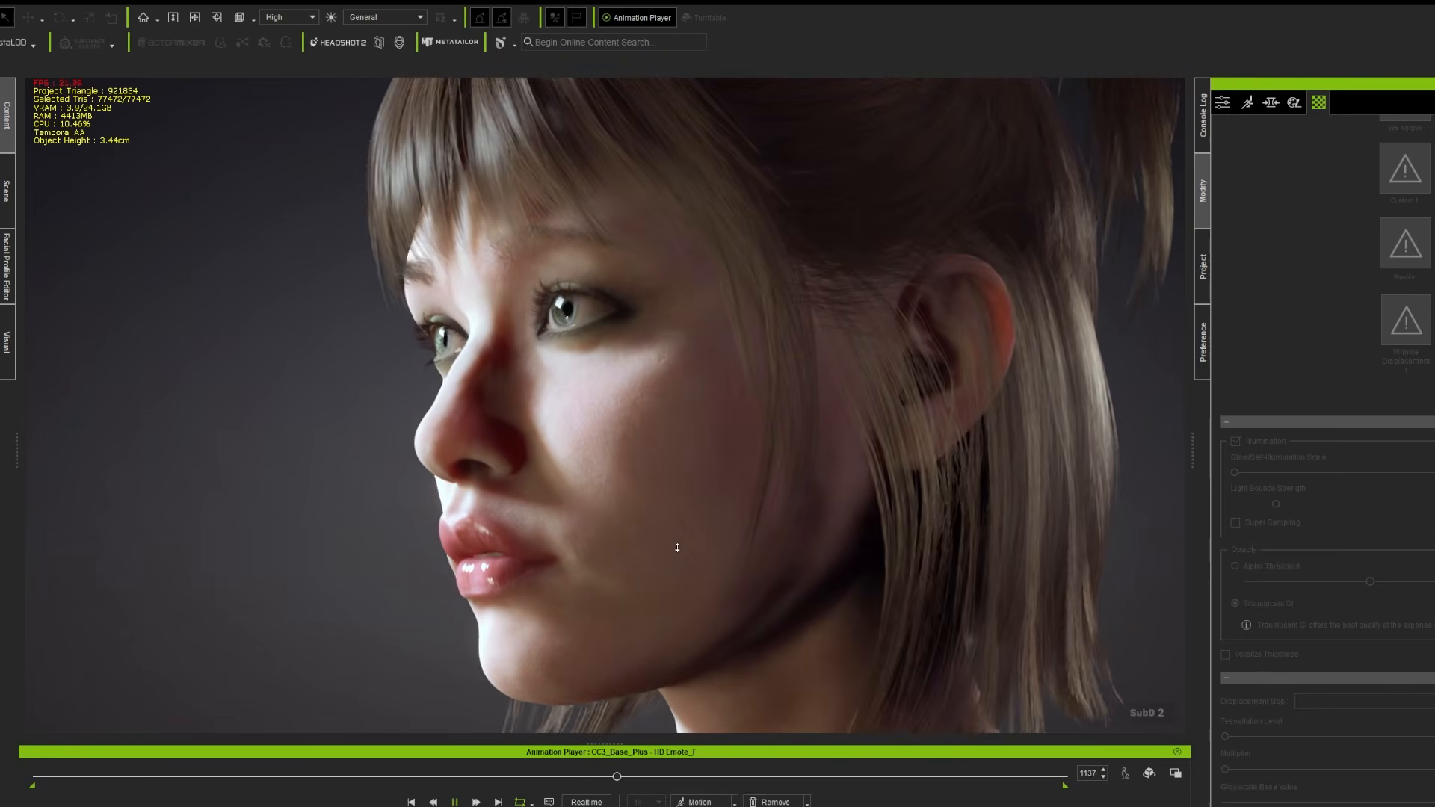
{"action": "scroll", "coordinate": [684, 557], "scroll_direction": "up", "scroll_amount": 4}
{"action": "scroll", "coordinate": [689, 538], "scroll_direction": "down", "scroll_amount": 3}
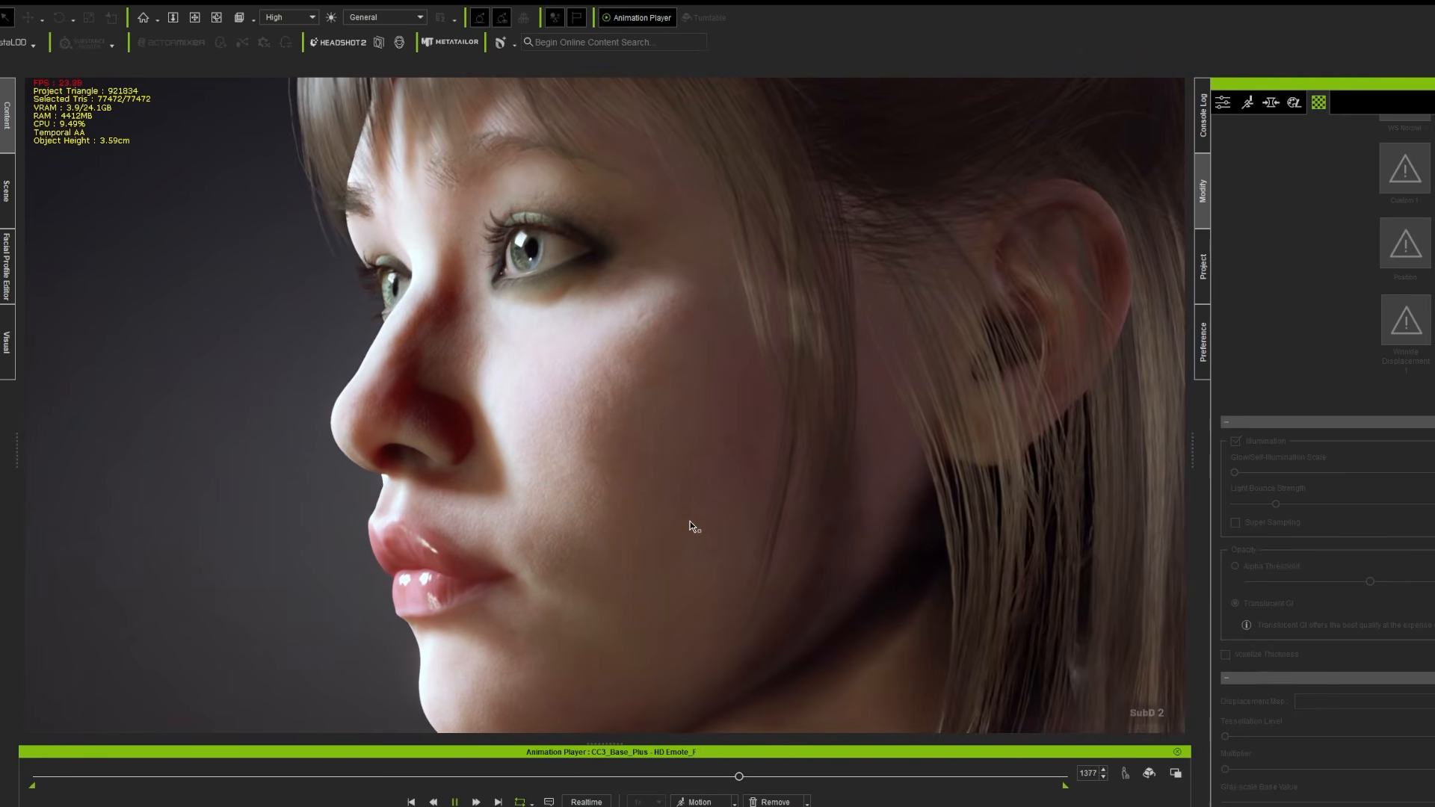
{"action": "scroll", "coordinate": [687, 532], "scroll_direction": "down", "scroll_amount": 3}
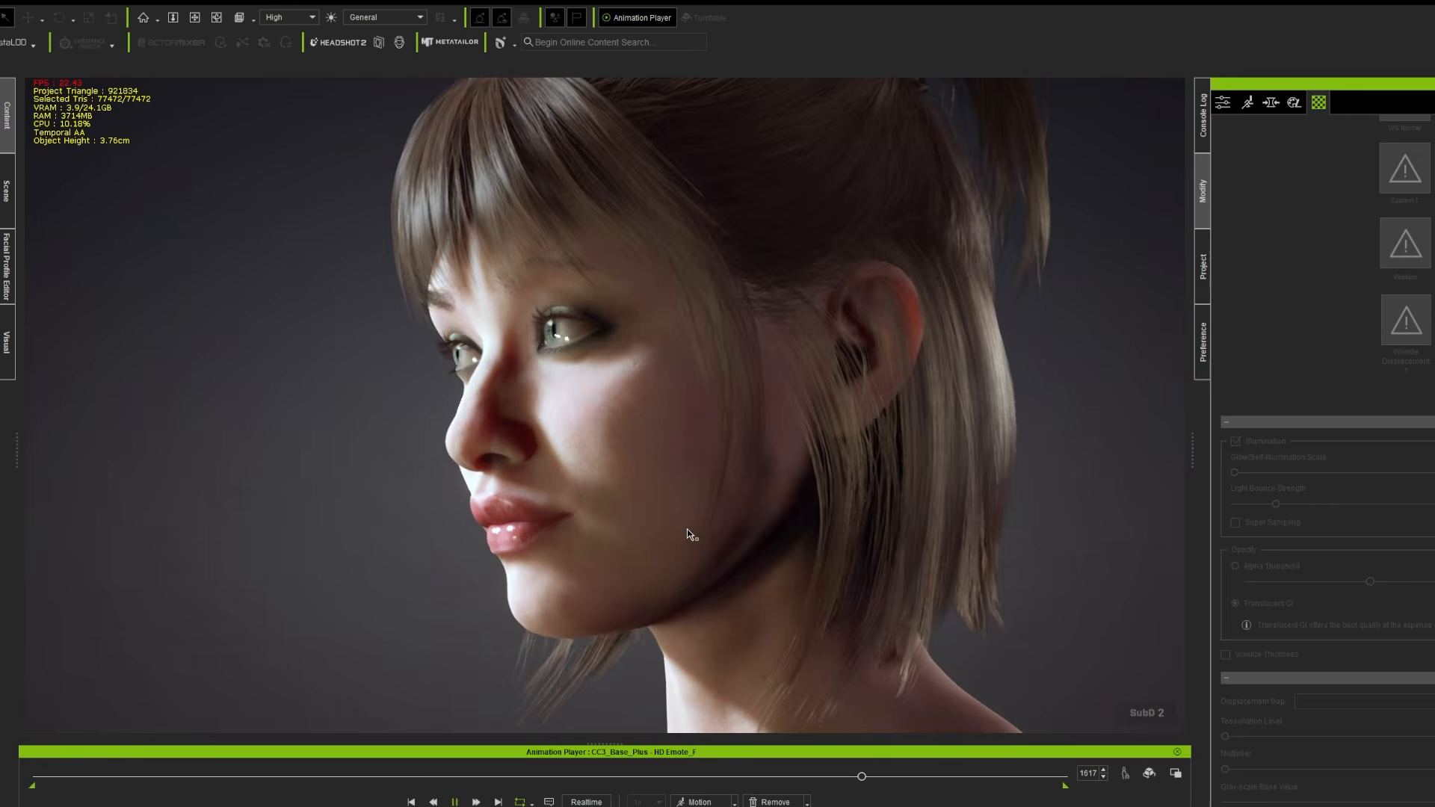
{"action": "right_click_drag", "start_coordinate": [688, 532], "coordinate": [812, 536]}
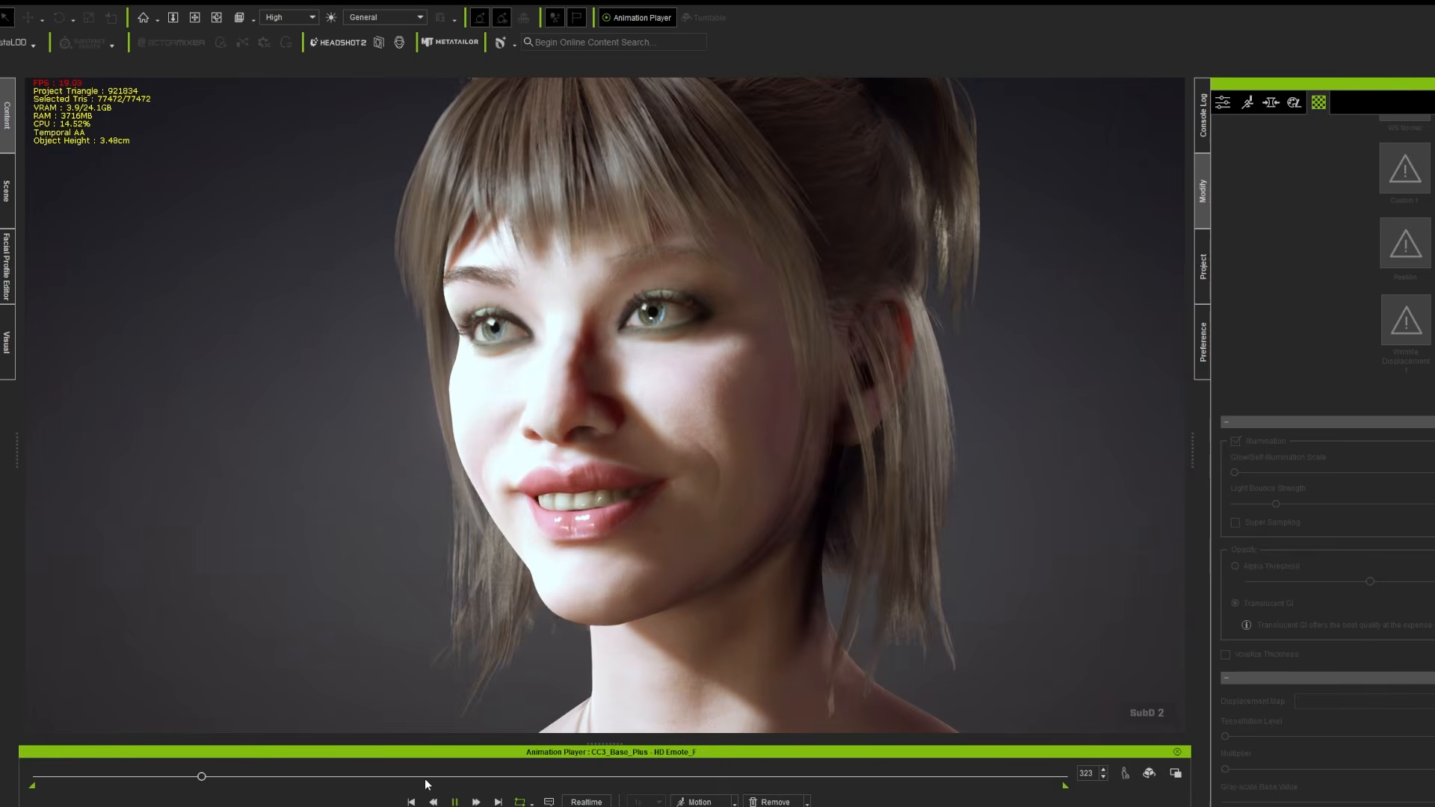
- Pause the HD Emote_F animation, scrub to the closed-mouth pose at frame 1113 and deselect the teeth mesh
{"action": "left_click", "coordinate": [453, 801]}
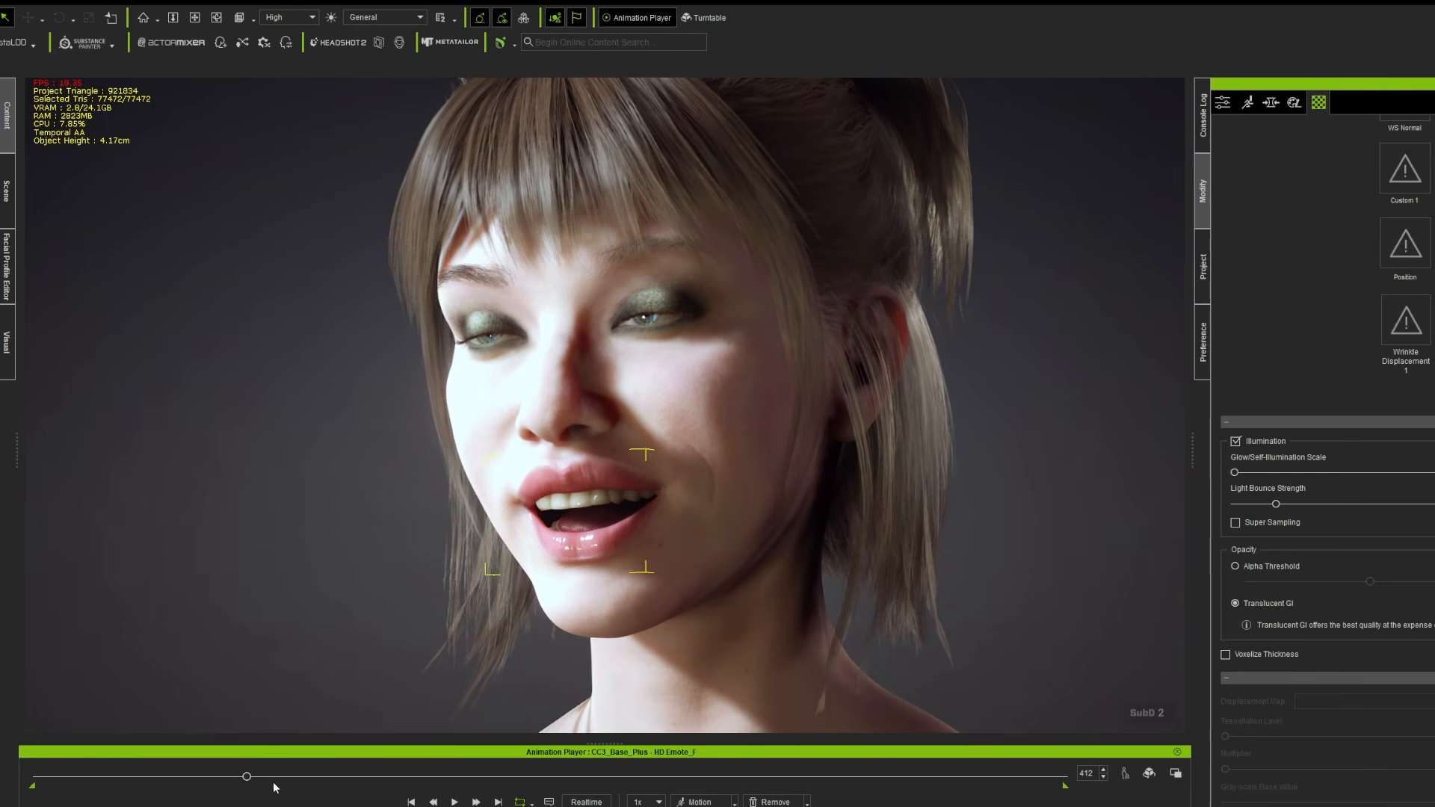
{"action": "left_click_drag", "start_coordinate": [250, 783], "coordinate": [598, 805]}
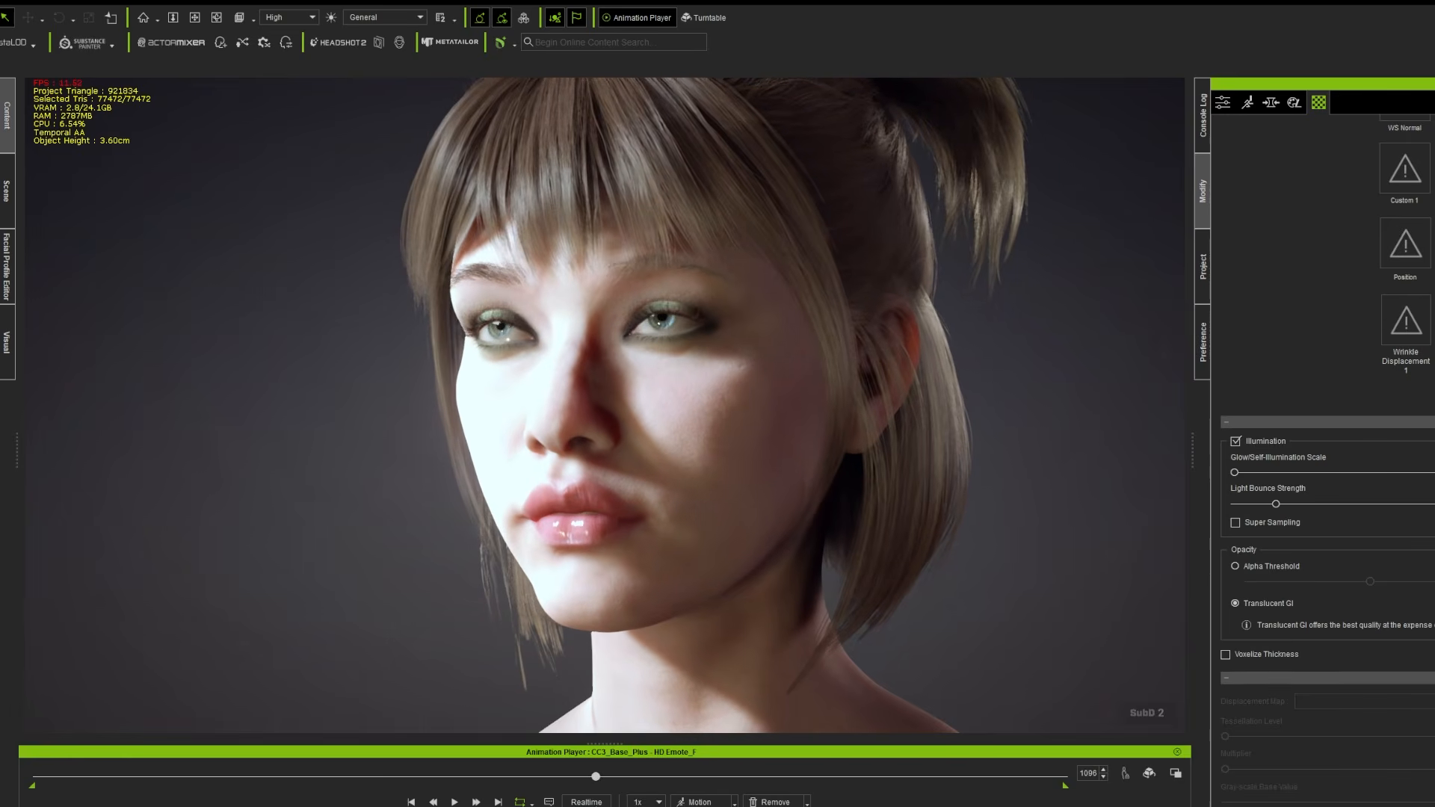
{"action": "right_click_drag", "start_coordinate": [650, 636], "coordinate": [1141, 557]}
{"action": "left_click", "coordinate": [1146, 640]}
- Examine the skin shading and makeup on the paused face in profile and from the front
{"action": "scroll", "coordinate": [1090, 659], "scroll_direction": "down", "scroll_amount": 2}
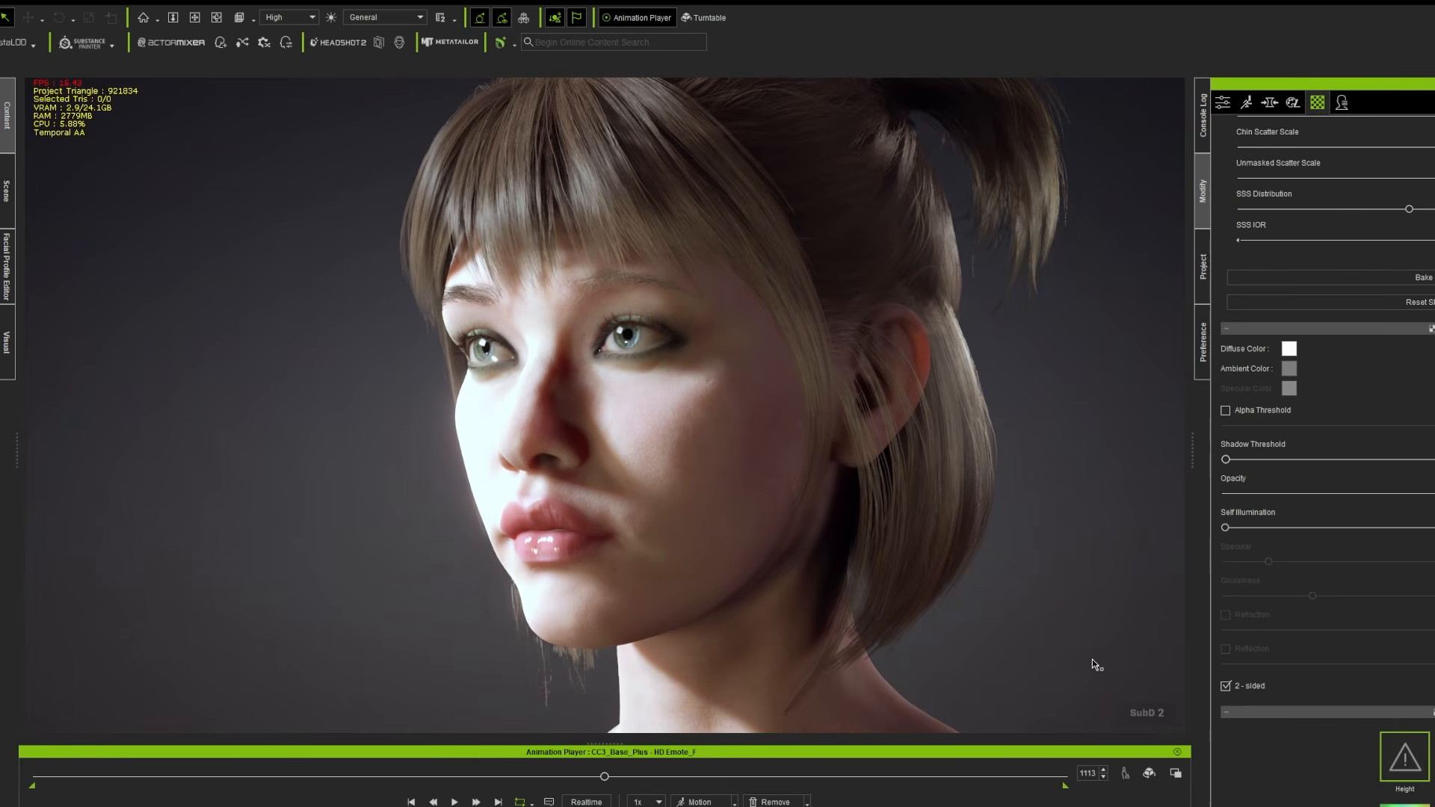
{"action": "mouse_move", "coordinate": [1046, 620]}
{"action": "middle_mouse_down"}
{"action": "mouse_move", "coordinate": [1044, 653]}
{"action": "mouse_move", "coordinate": [1045, 619]}
{"action": "middle_mouse_up"}
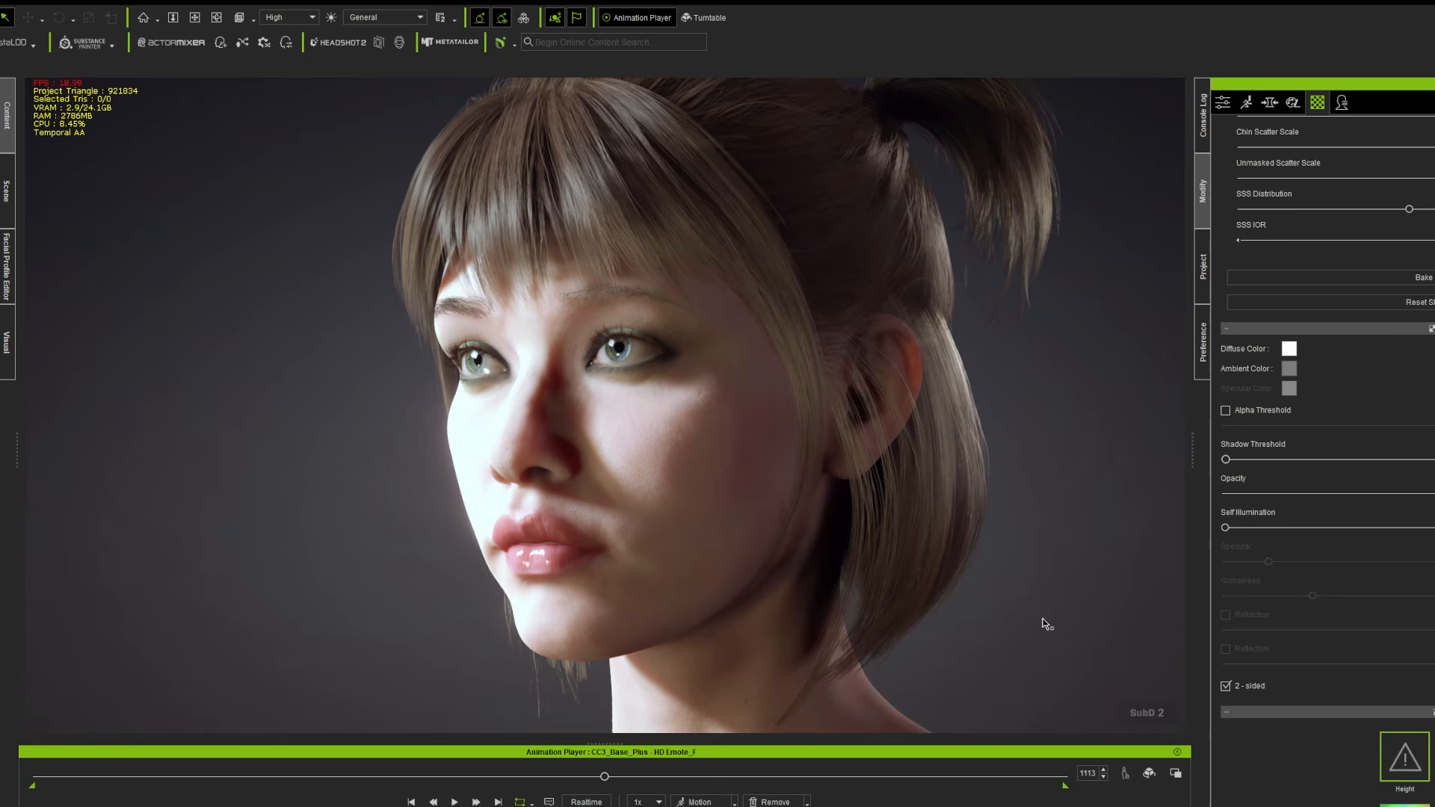
{"action": "right_click_drag", "start_coordinate": [1046, 623], "coordinate": [757, 600]}
{"action": "scroll", "coordinate": [829, 580], "scroll_direction": "up", "scroll_amount": 6}
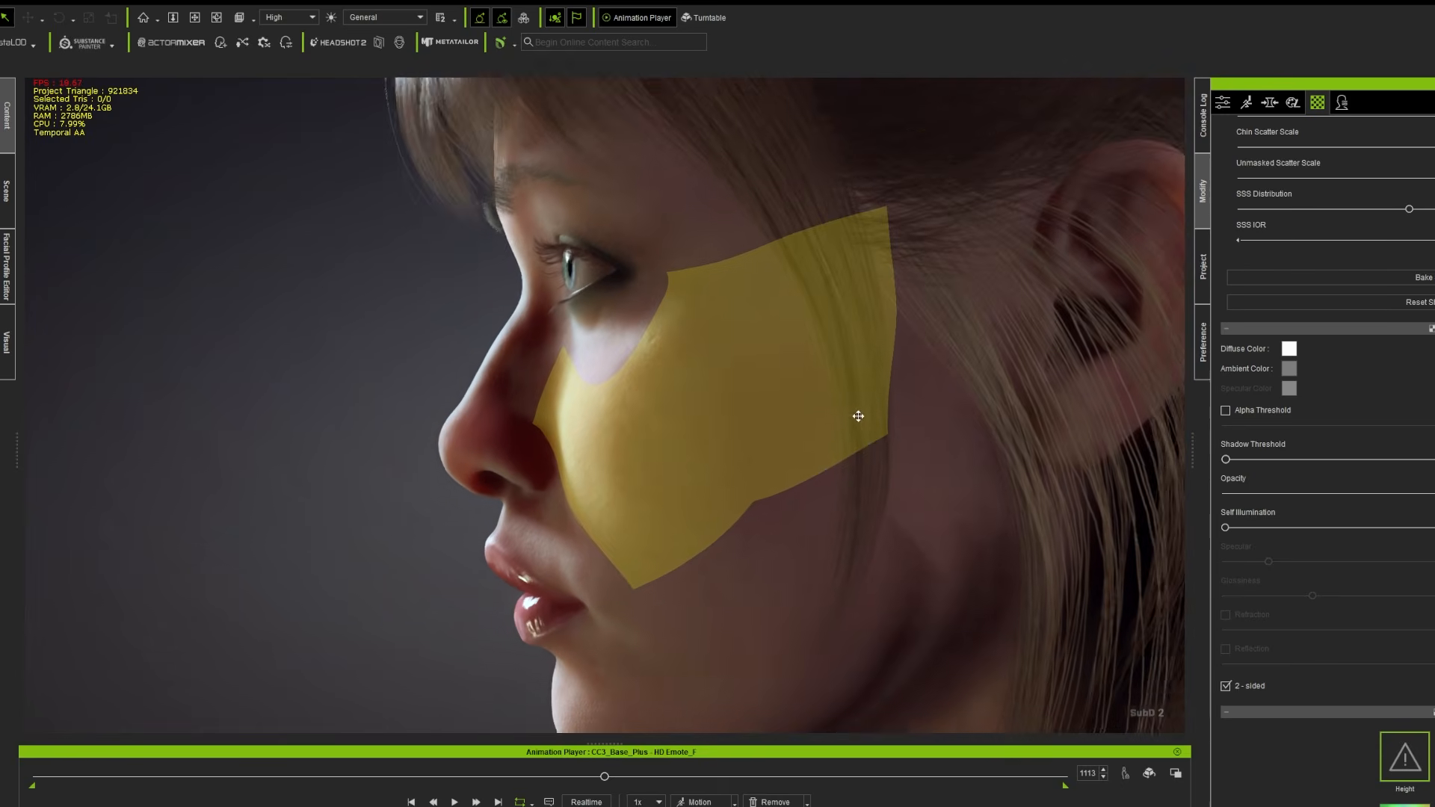
{"action": "right_click_drag", "start_coordinate": [284, 574], "coordinate": [1017, 585]}
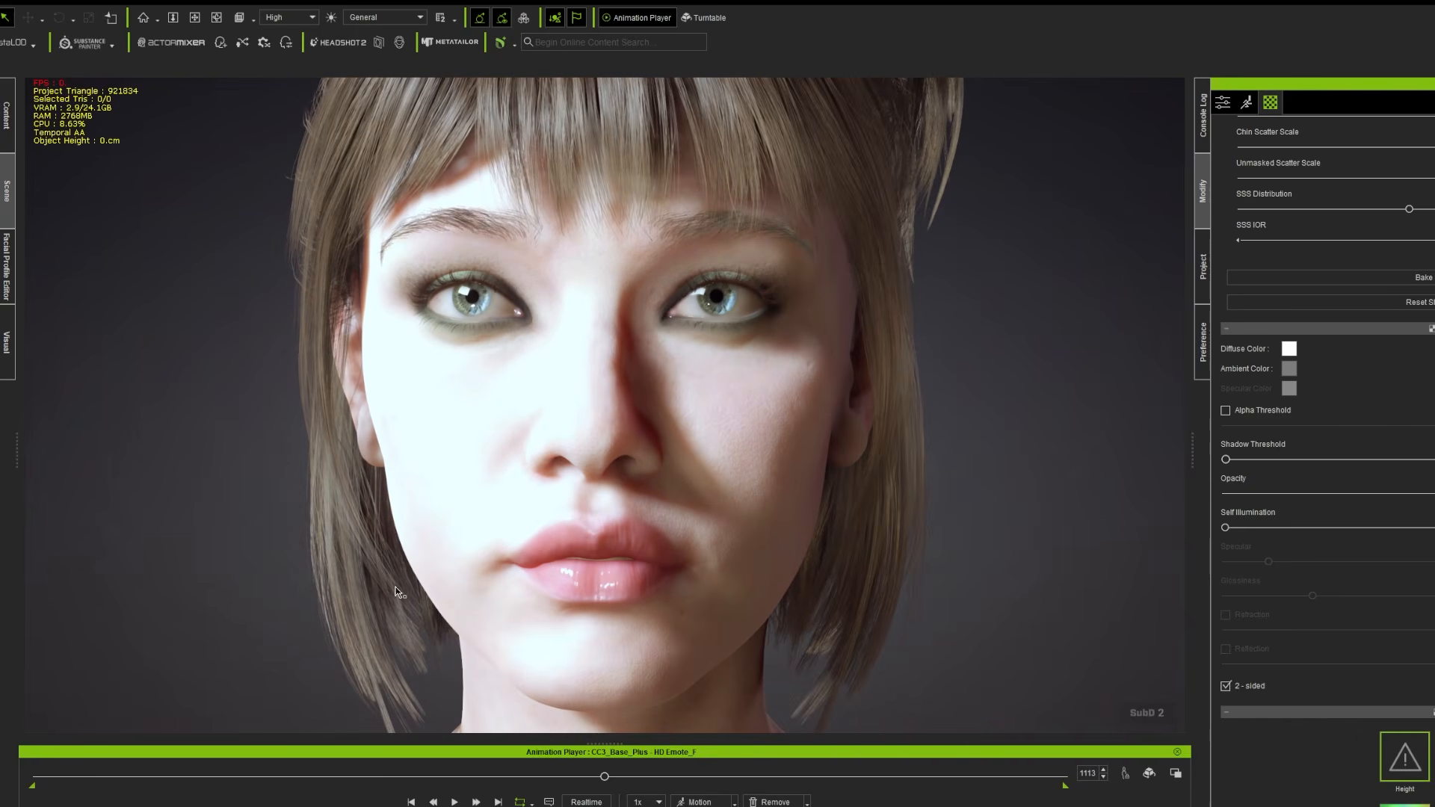
- Increase the Preview camera's Focal Length for a longer-lens portrait of the face
{"action": "left_click", "coordinate": [1223, 103]}
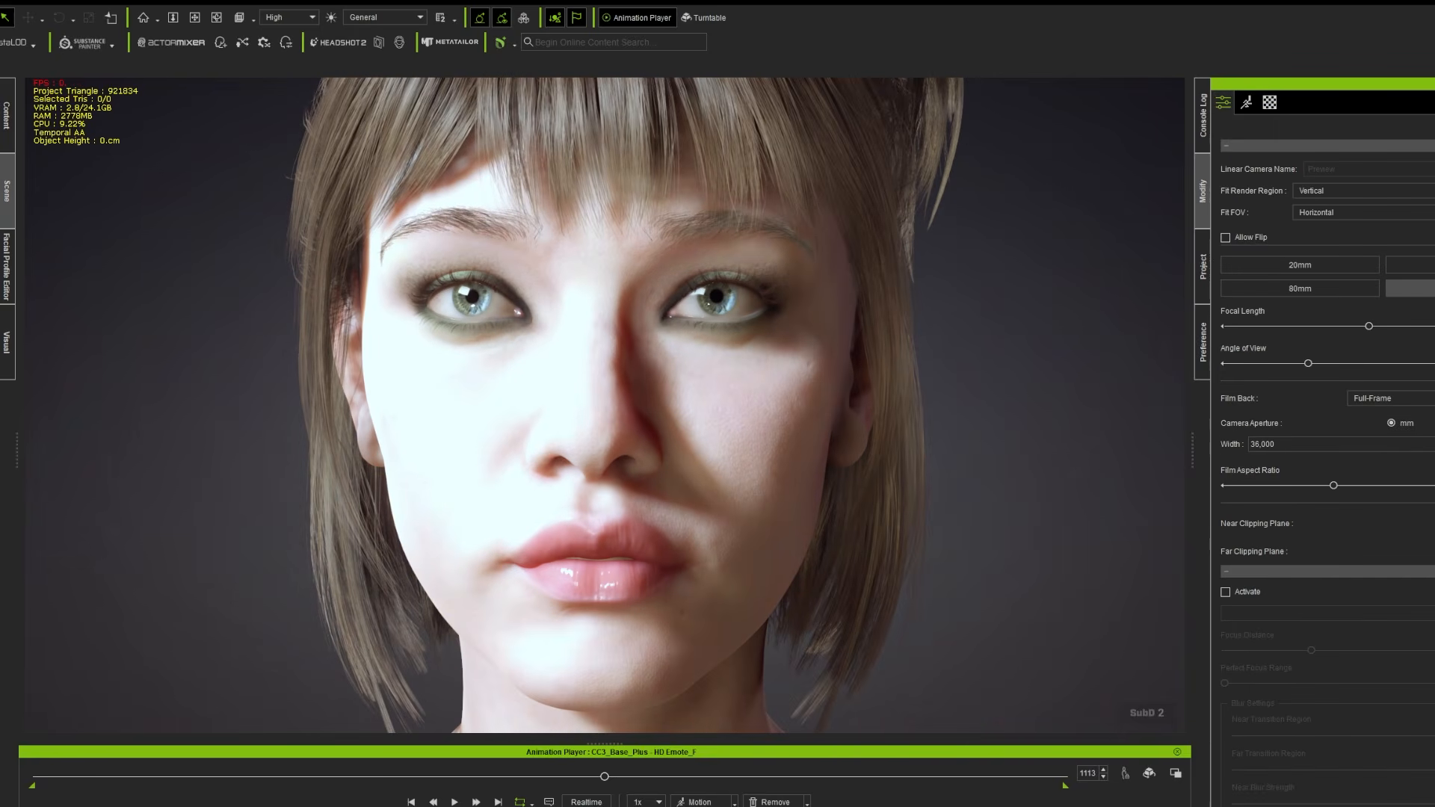
{"action": "left_click_drag", "start_coordinate": [1369, 326], "coordinate": [1428, 325]}
{"action": "scroll", "coordinate": [1105, 401], "scroll_direction": "down", "scroll_amount": 2}
{"action": "scroll", "coordinate": [1105, 401], "scroll_direction": "up", "scroll_amount": 1}
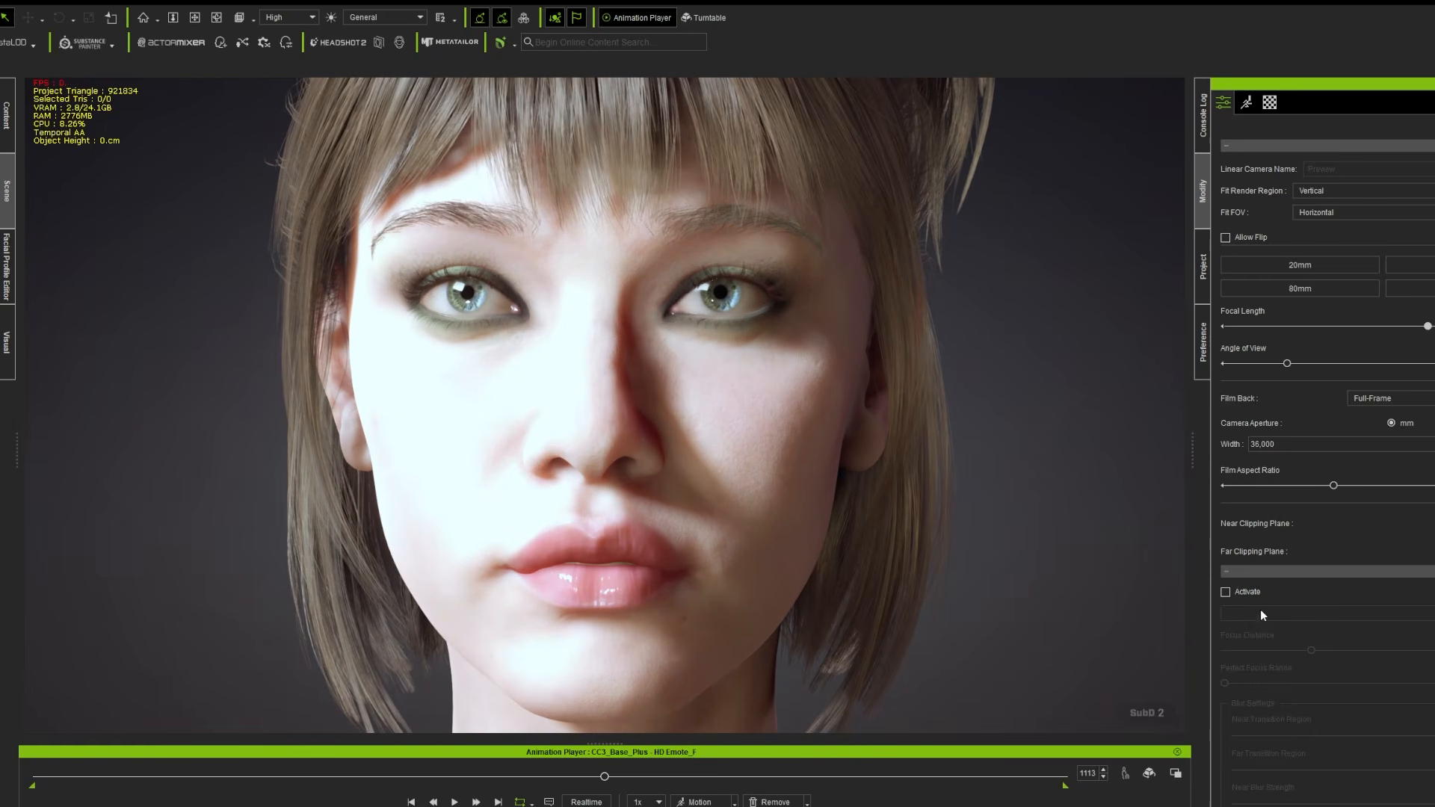
- Activate the Preview camera's depth of field and adjust its Focus Distance and Perfect Focus Range
{"action": "left_click", "coordinate": [1225, 592]}
{"action": "left_click_drag", "start_coordinate": [1312, 649], "coordinate": [1268, 651]}
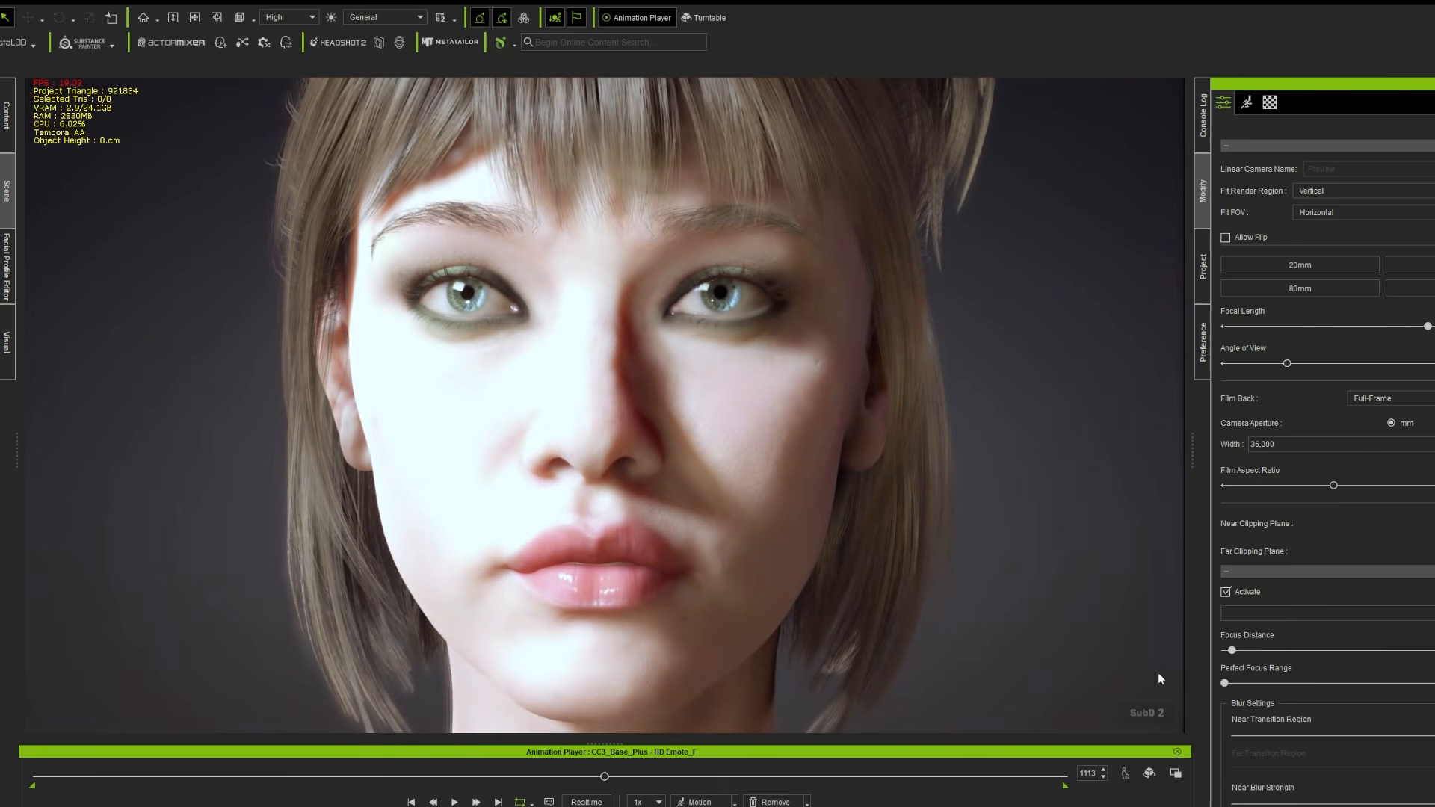
{"action": "left_click_drag", "start_coordinate": [1269, 650], "coordinate": [1295, 650]}
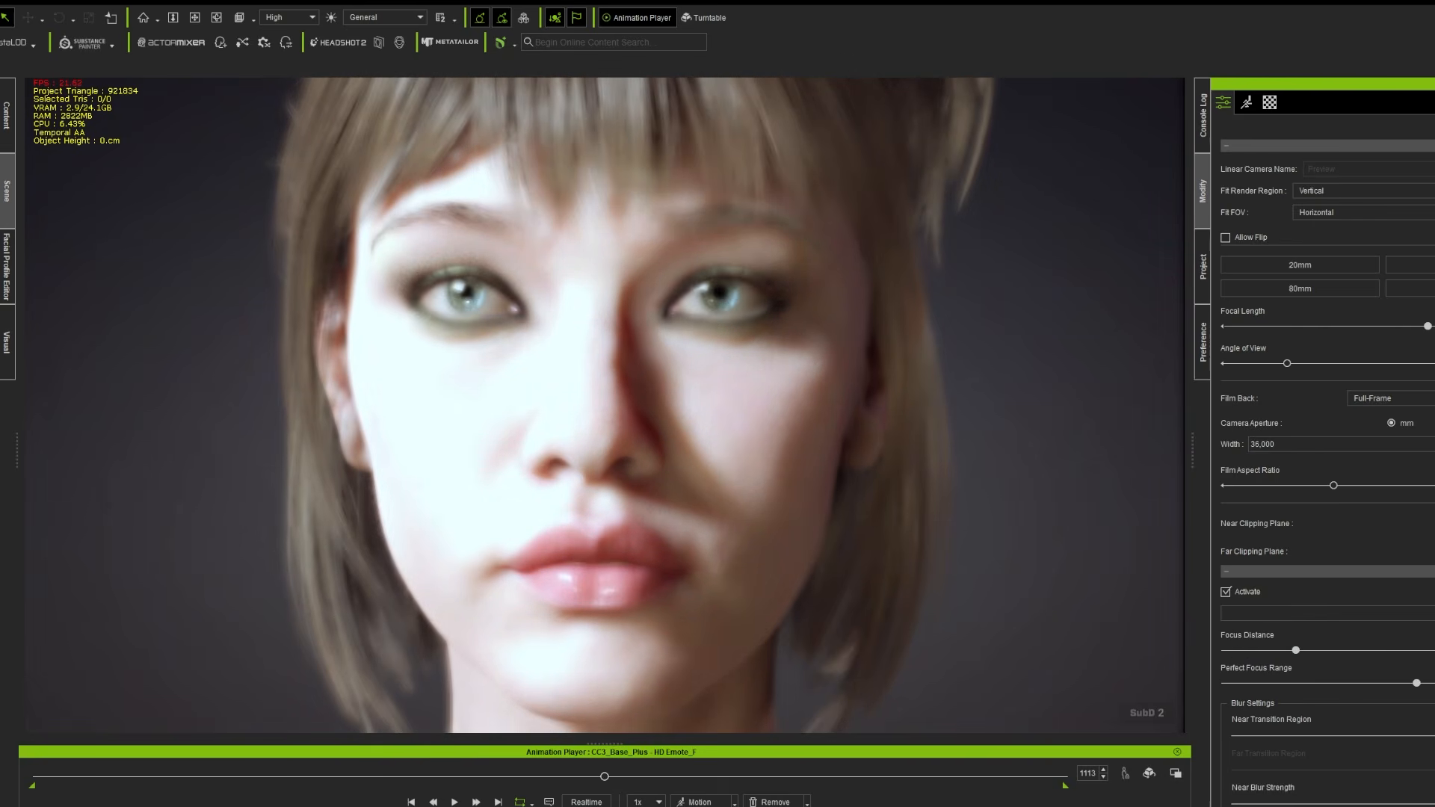